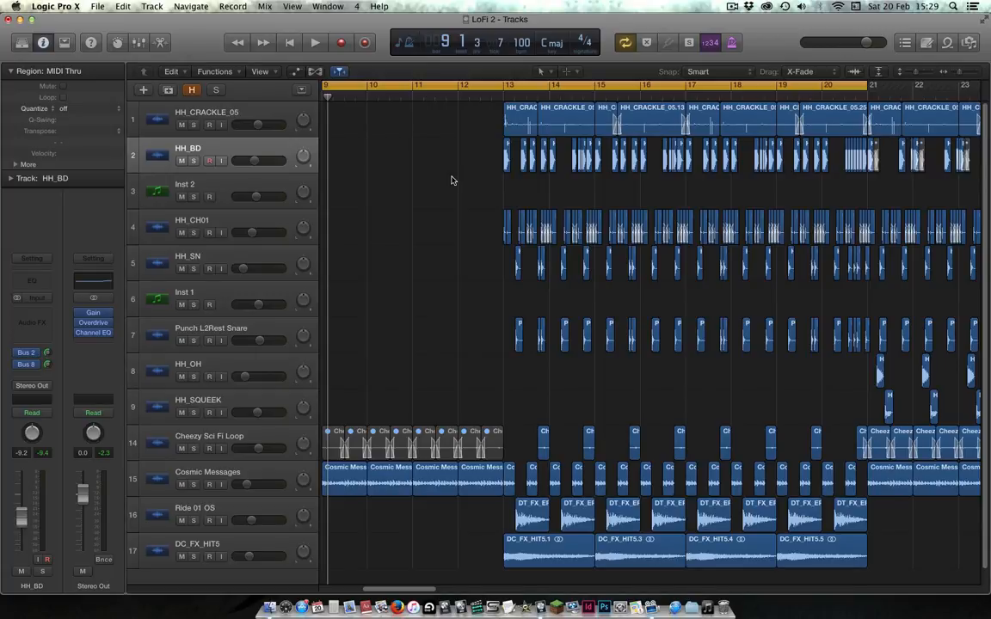
Listen to the arrangement from bar 9, stop playback, and select the Inst 2 track.
{"action": "key", "text": "space"}
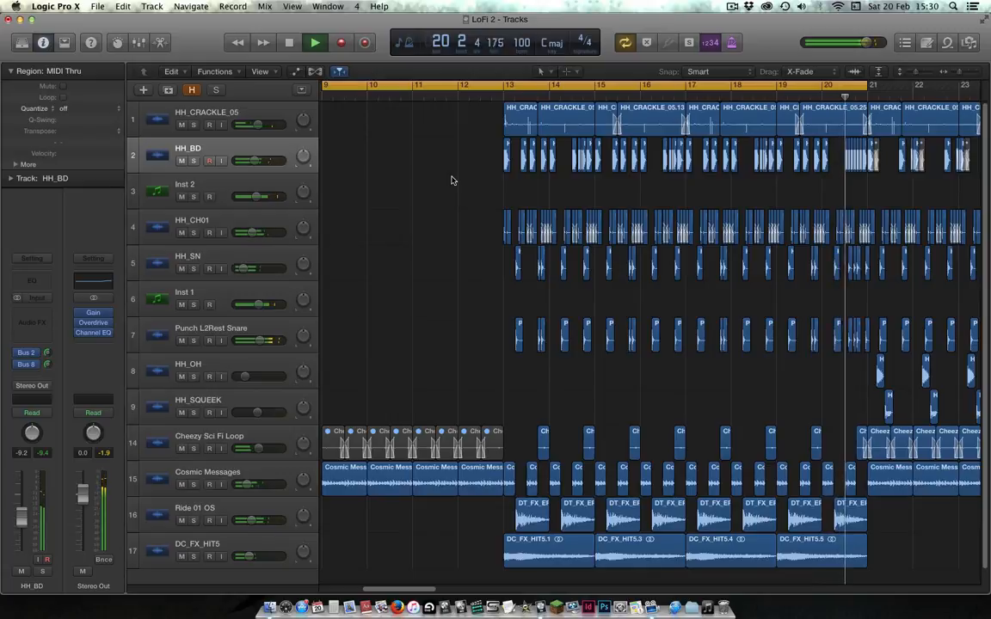
{"action": "key", "text": "space"}
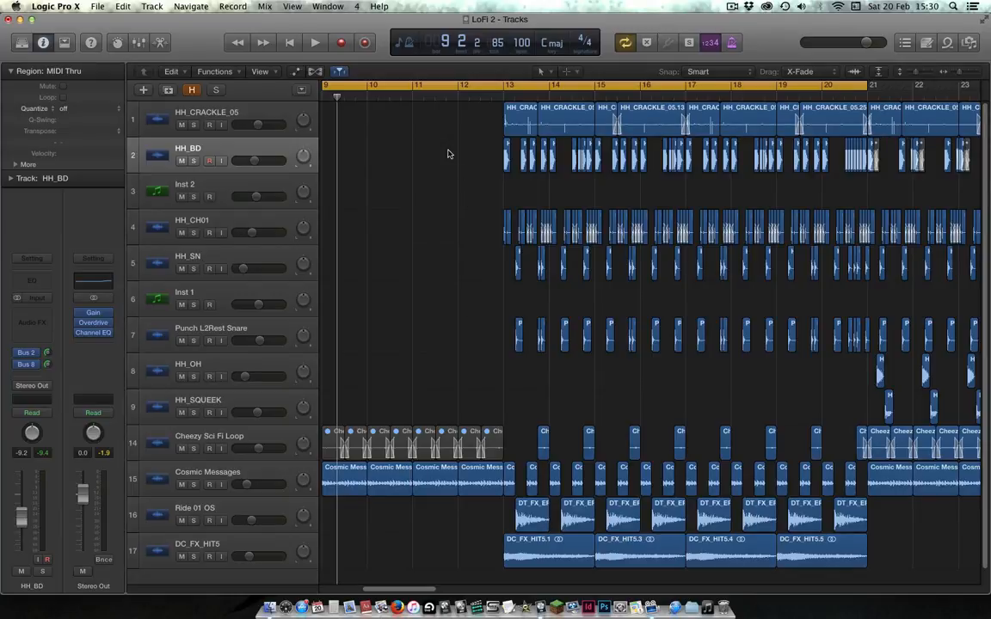
{"action": "left_click", "coordinate": [278, 182]}
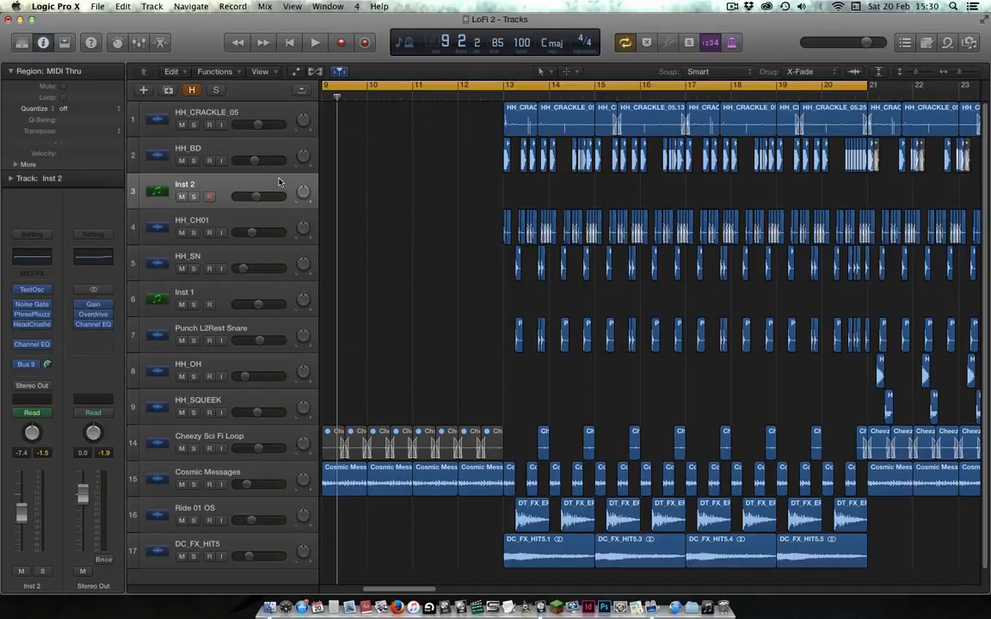
Solo the HH_SN, Inst 1 and Punch L2Rest Snare tracks, and play them with the cycle range starting at bar 13.
{"action": "left_click", "coordinate": [216, 260]}
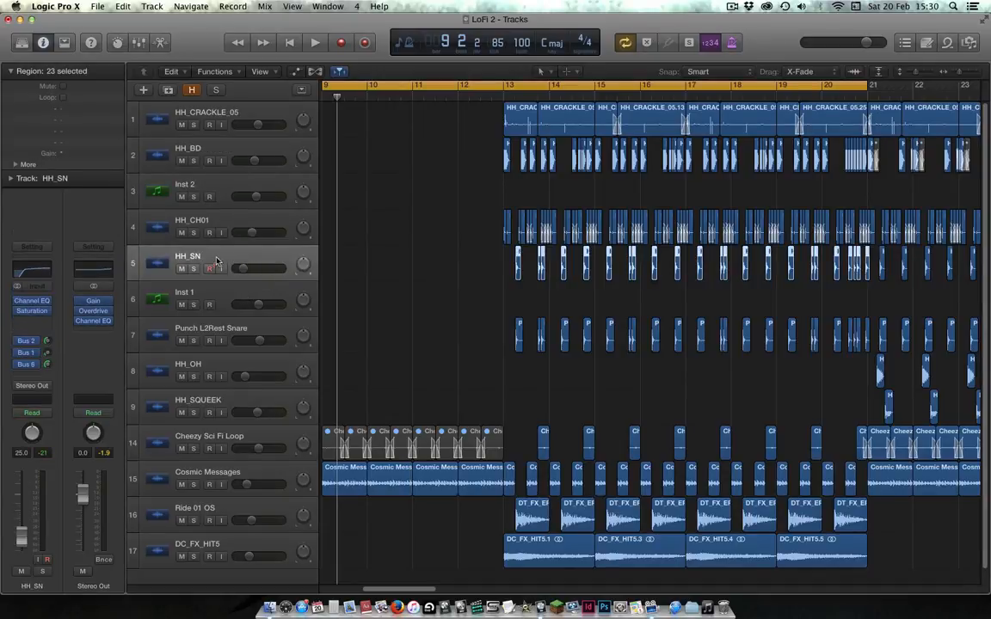
{"action": "left_click", "coordinate": [192, 270]}
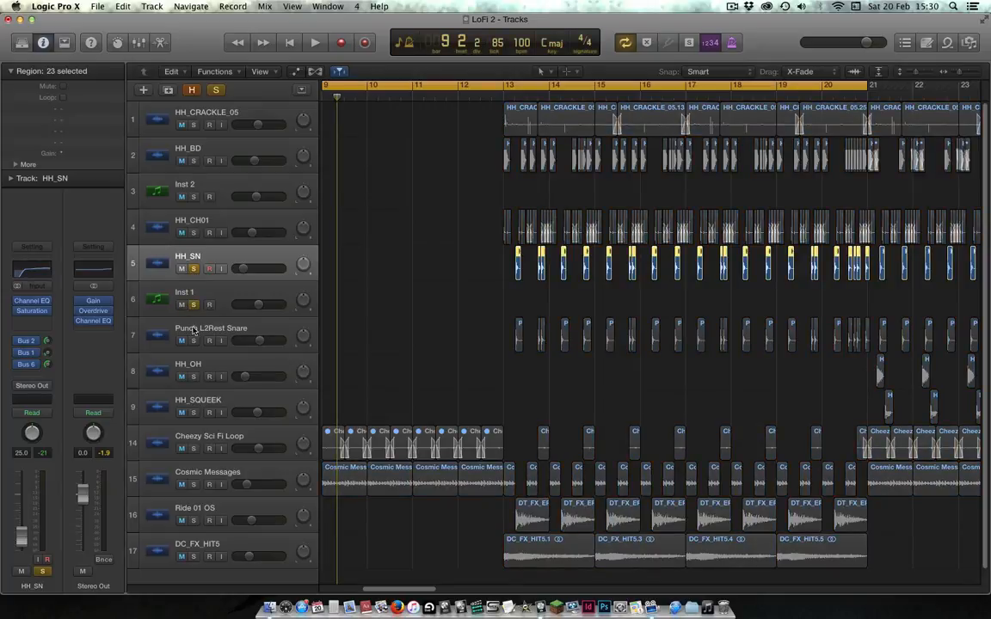
{"action": "left_click", "coordinate": [194, 340]}
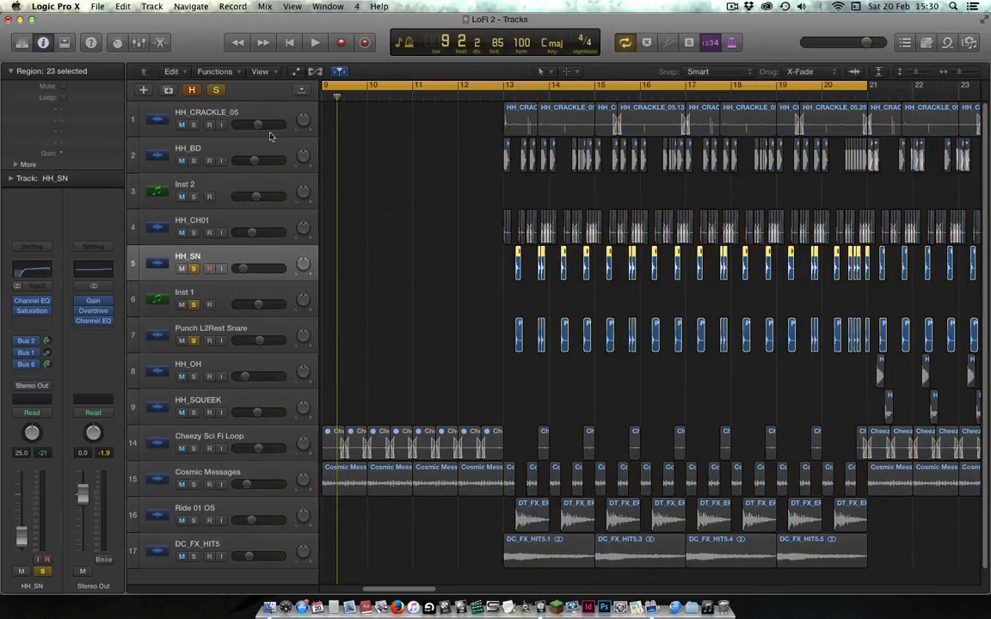
{"action": "left_click_drag", "start_coordinate": [328, 89], "coordinate": [506, 155]}
{"action": "key", "text": "space"}
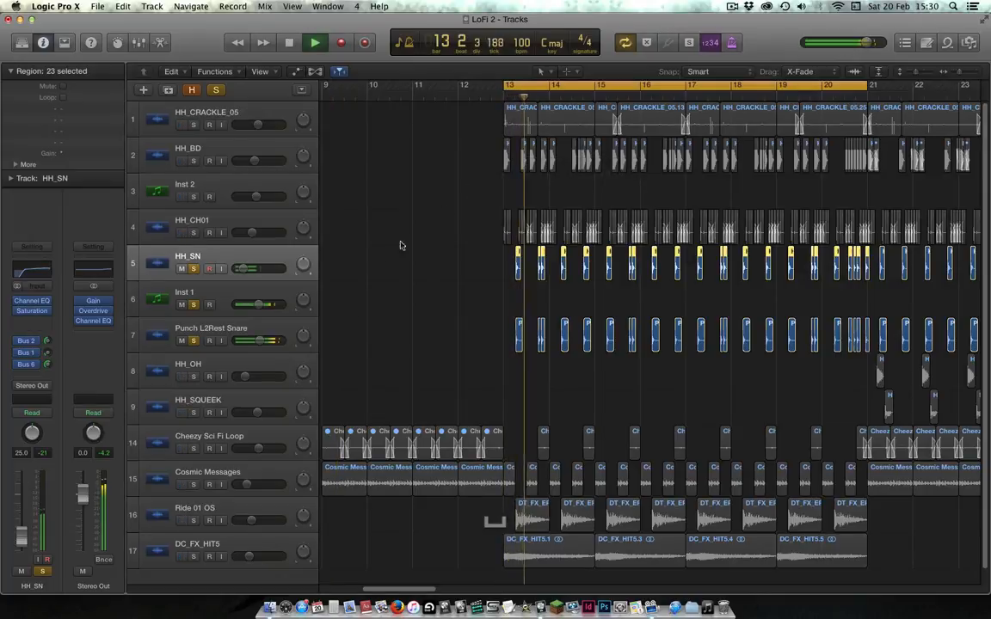
Inspect the Test Oscillator settings on the Inst 1 track while the soloed snares play, and close the plug-in.
{"action": "left_click", "coordinate": [159, 301]}
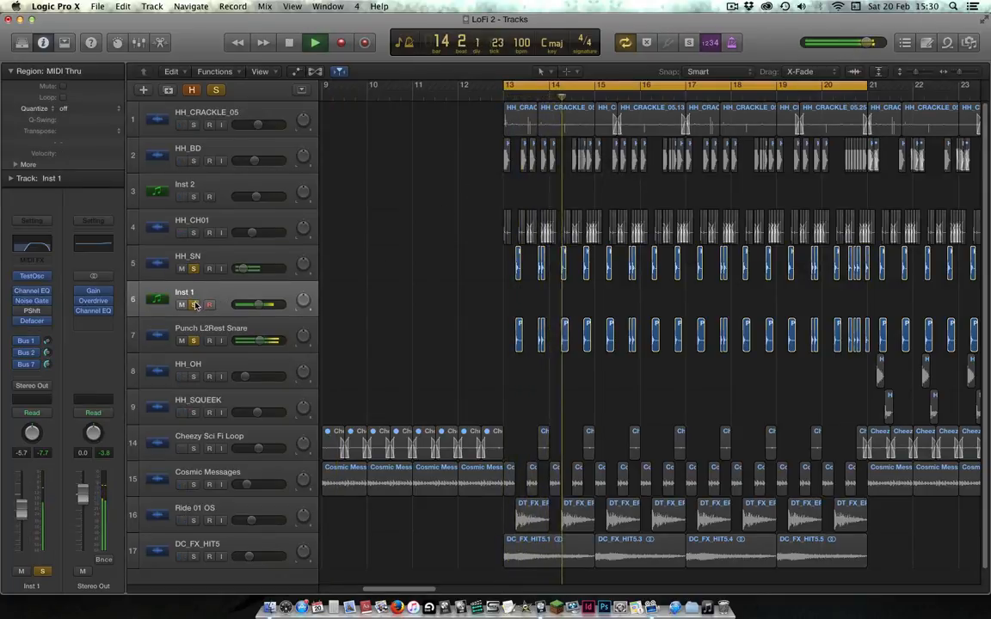
{"action": "left_click", "coordinate": [192, 305]}
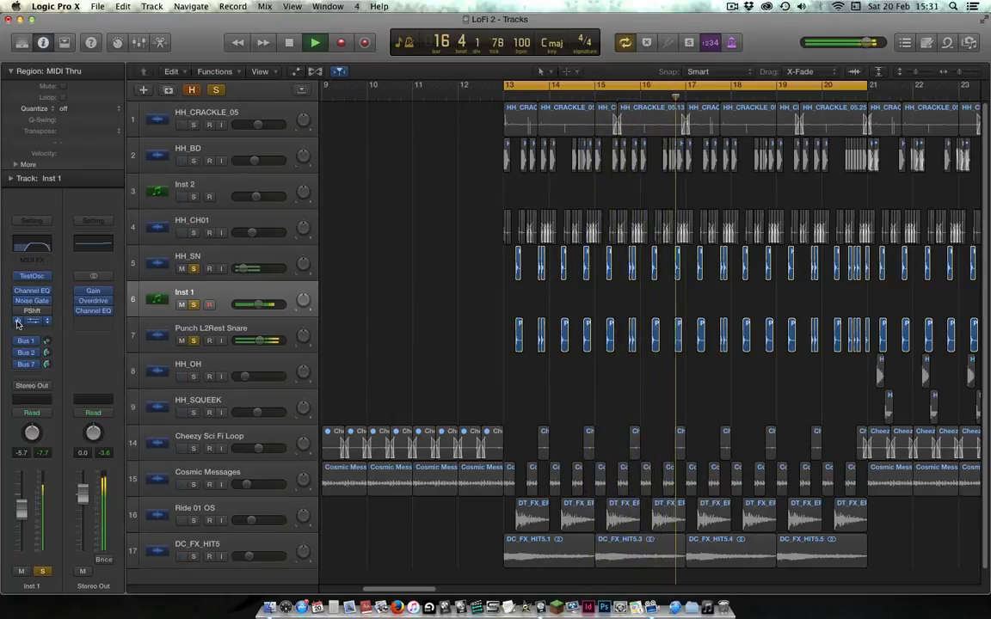
{"action": "left_click", "coordinate": [31, 276]}
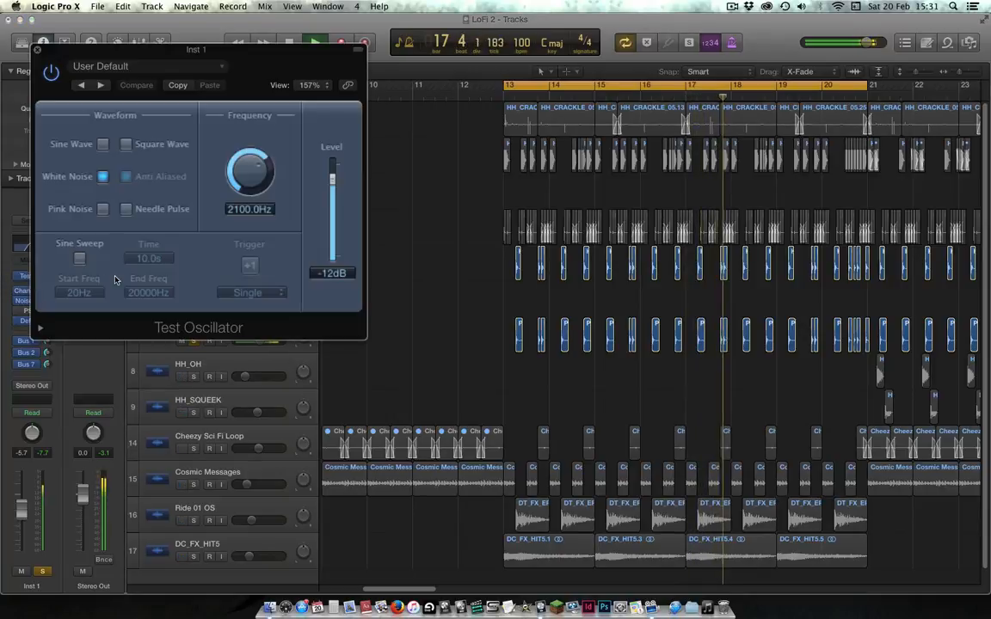
{"action": "left_click", "coordinate": [37, 53]}
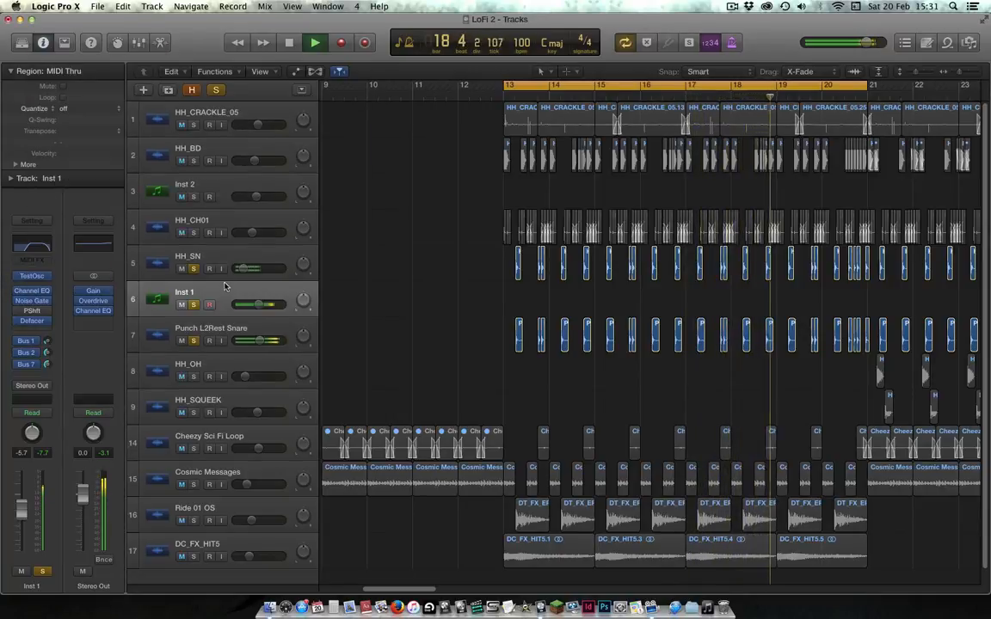
Unsolo Punch L2Rest Snare and HH_SN, and show Inst 1's Defacer plug-in over the arrangement for inspection.
{"action": "left_click", "coordinate": [194, 341]}
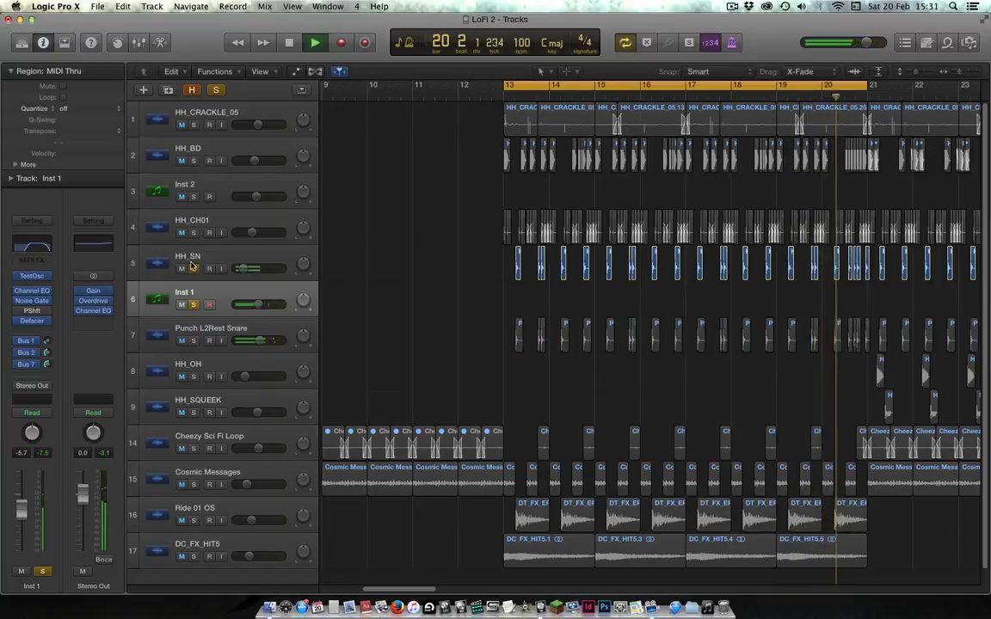
{"action": "left_click", "coordinate": [31, 321]}
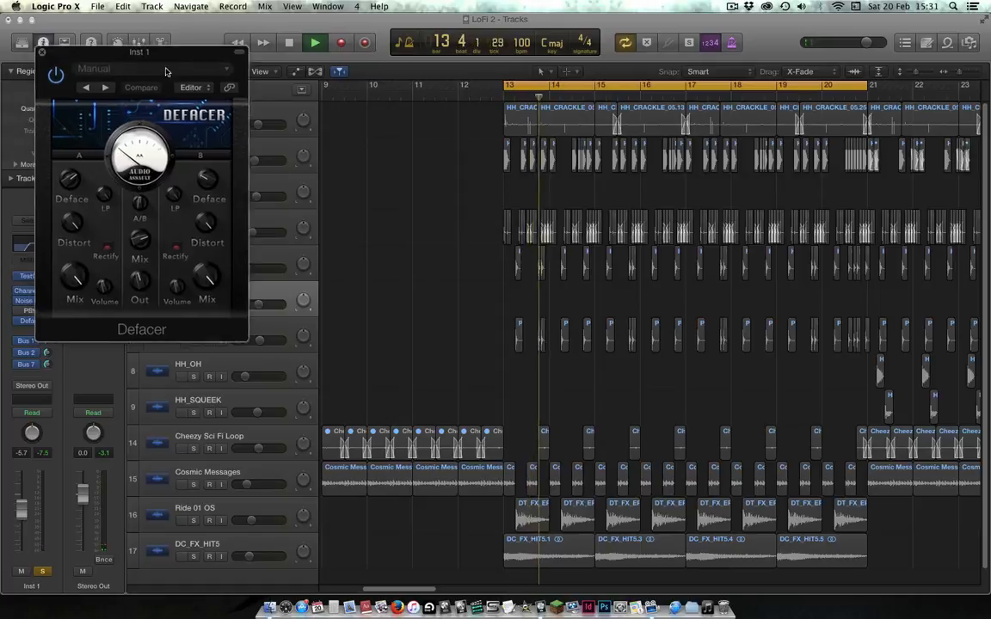
{"action": "left_click_drag", "start_coordinate": [133, 57], "coordinate": [413, 148]}
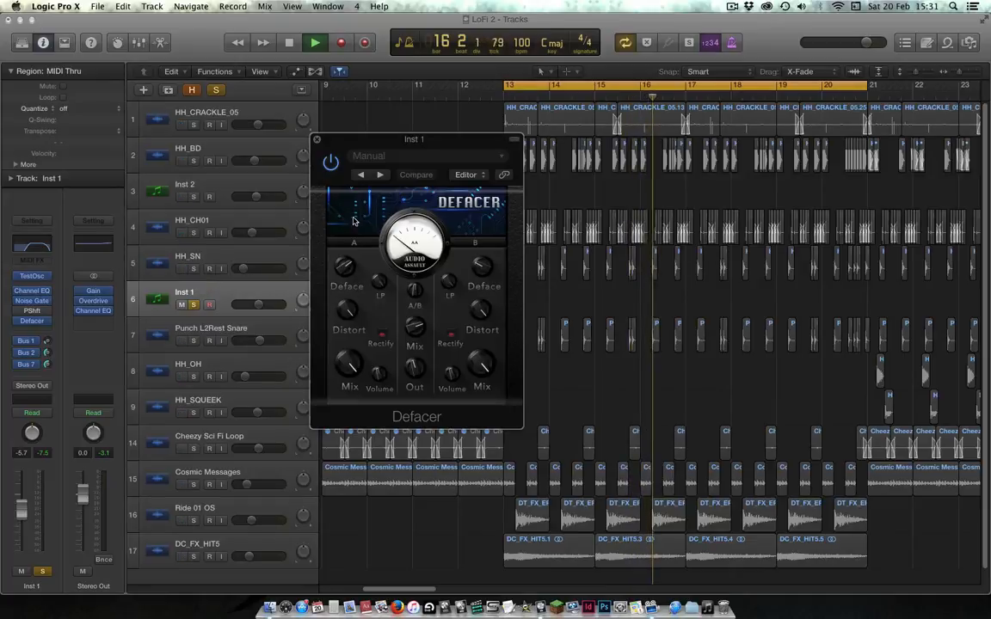
Look up Defacer among the AudioAssault Audio Units for Inst 1, and close the plug-in window.
{"action": "left_click", "coordinate": [45, 320]}
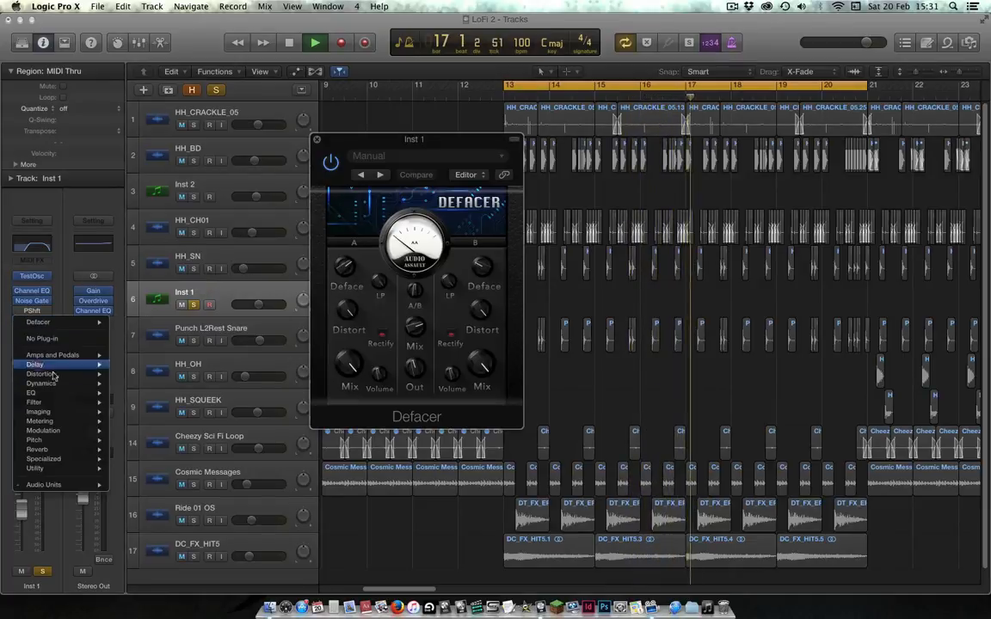
{"action": "mouse_move", "coordinate": [66, 487]}
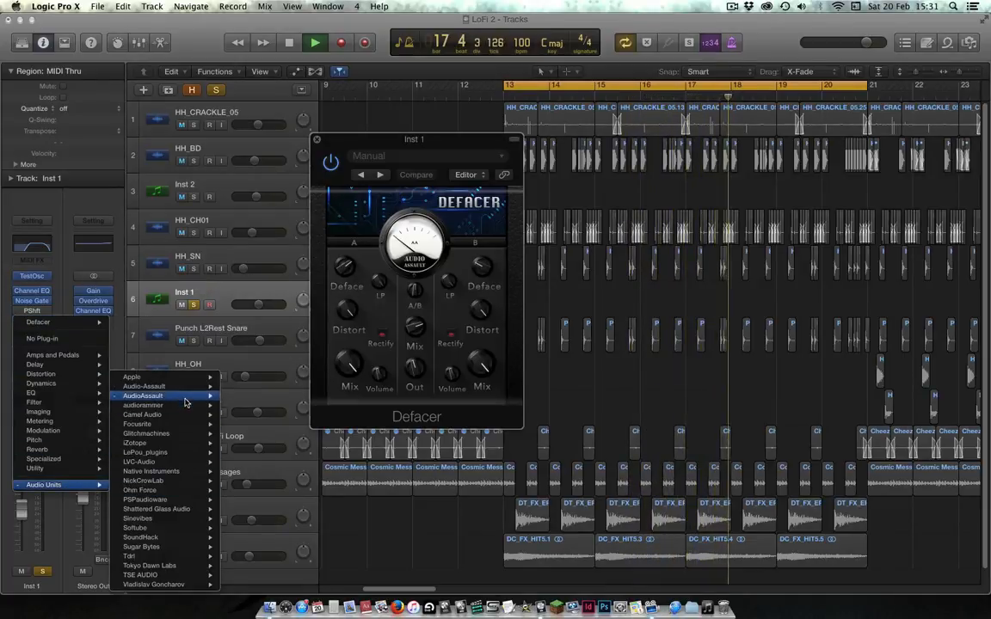
{"action": "mouse_move", "coordinate": [185, 401]}
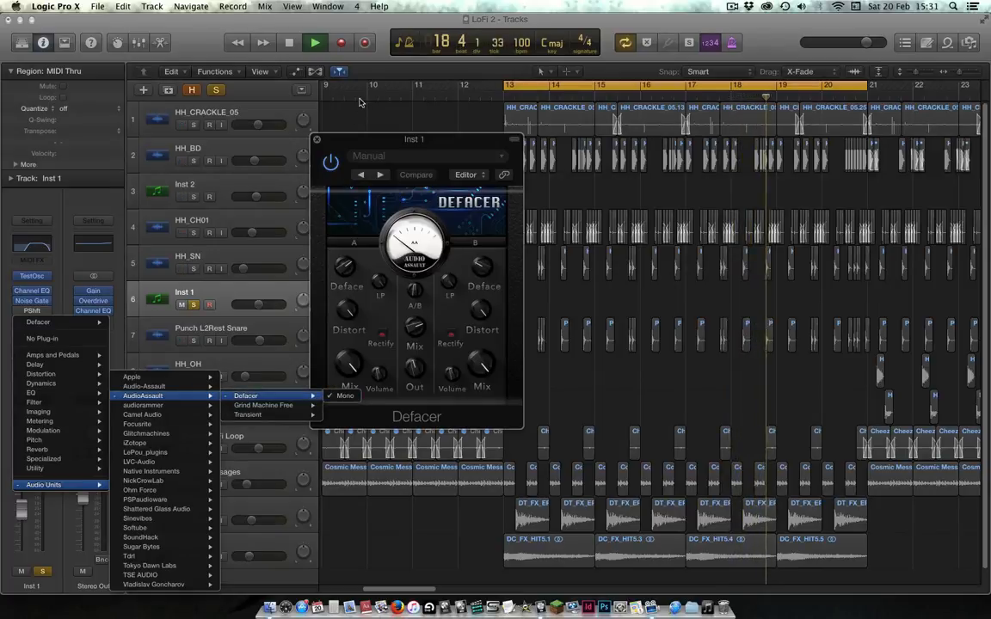
{"action": "left_click", "coordinate": [246, 396]}
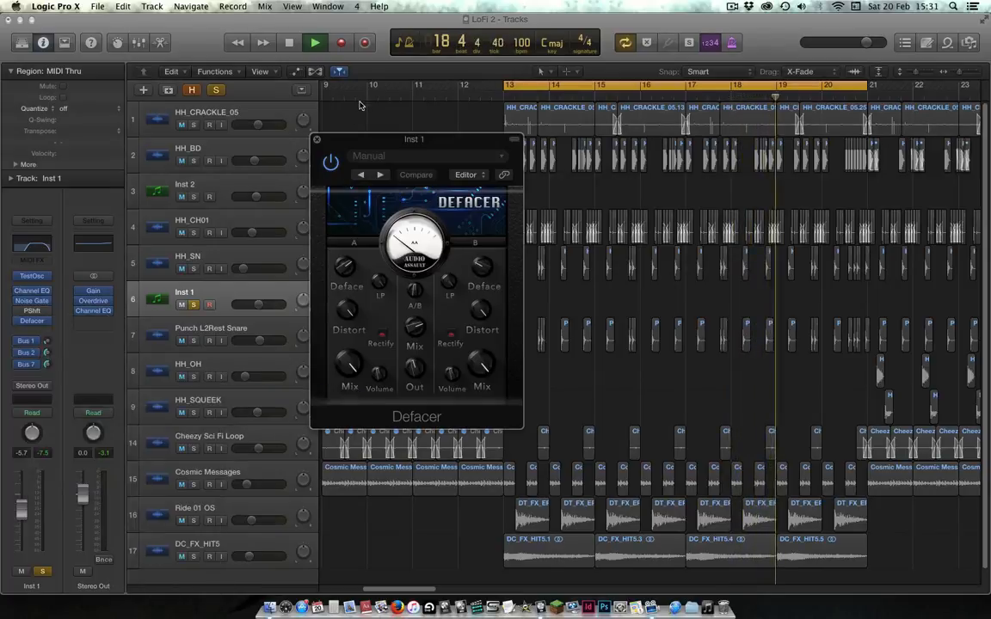
{"action": "left_click", "coordinate": [317, 139]}
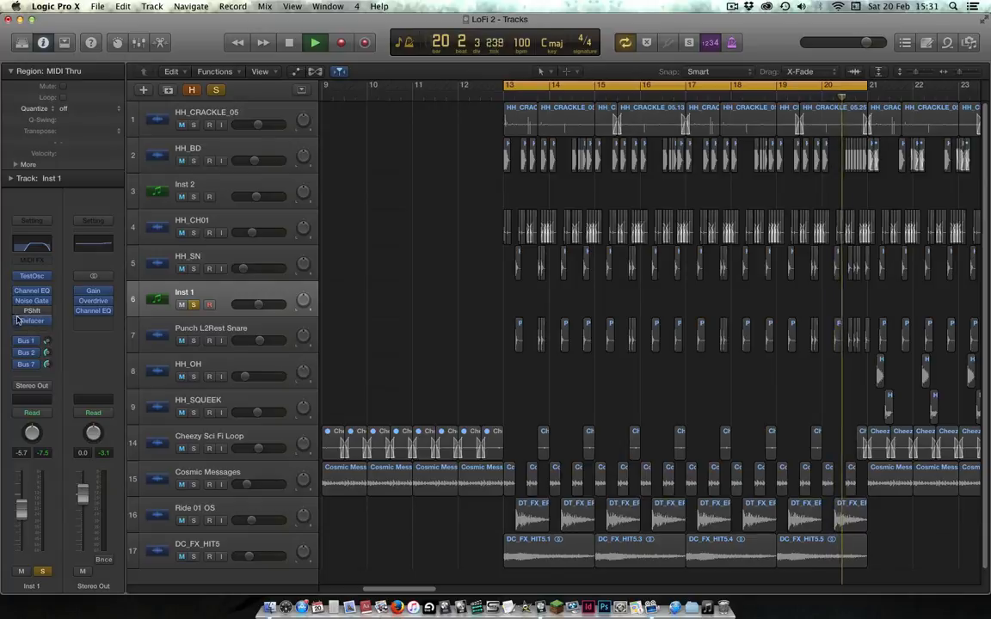
Audition HH_SN and Punch L2Rest Snare soloed together with Inst 1, clear all the solos, and stop playback.
{"action": "left_click", "coordinate": [194, 270]}
{"action": "left_click", "coordinate": [195, 342]}
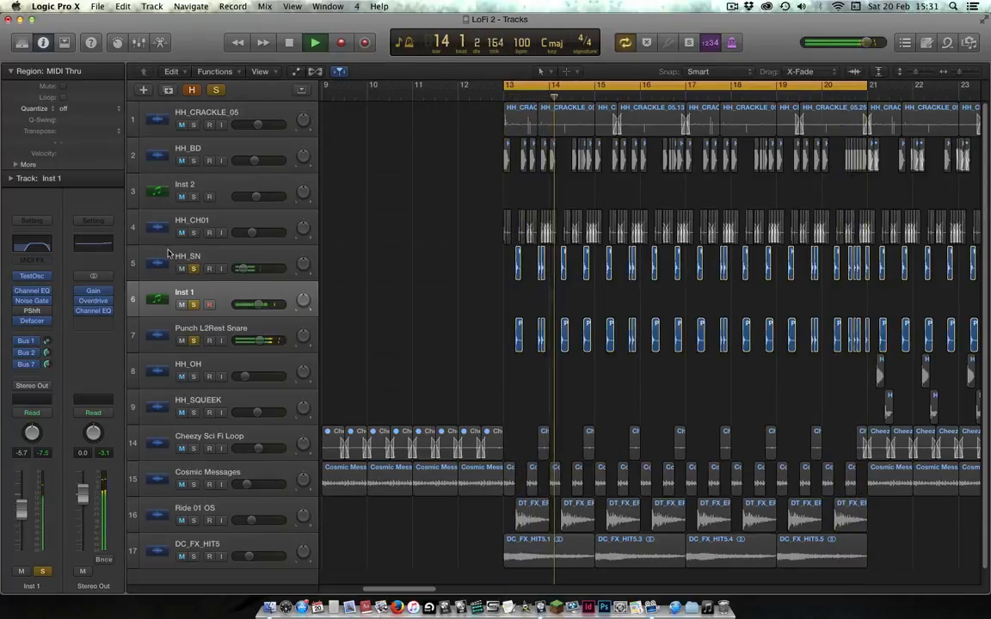
{"action": "left_click", "coordinate": [192, 269]}
{"action": "left_click", "coordinate": [195, 342]}
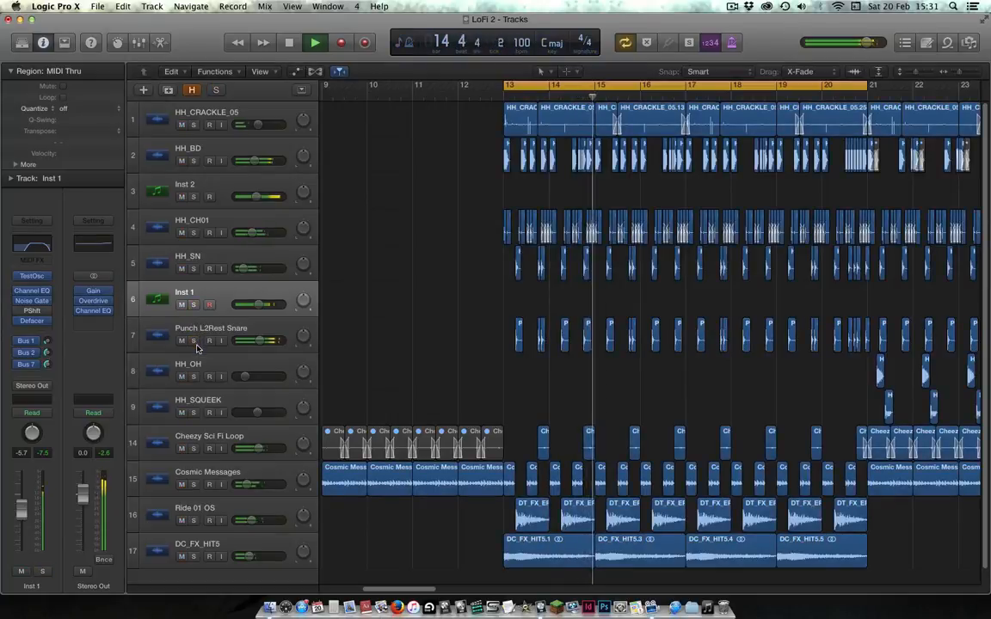
{"action": "key", "text": "space"}
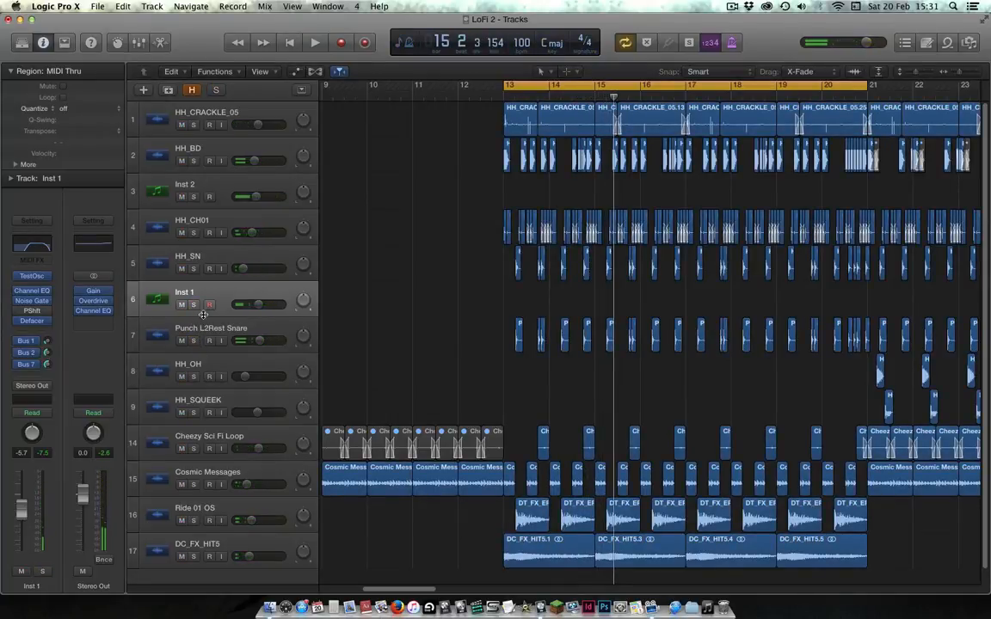
Rename the Ride 01 OS track as Snare.
{"action": "left_click", "coordinate": [265, 511]}
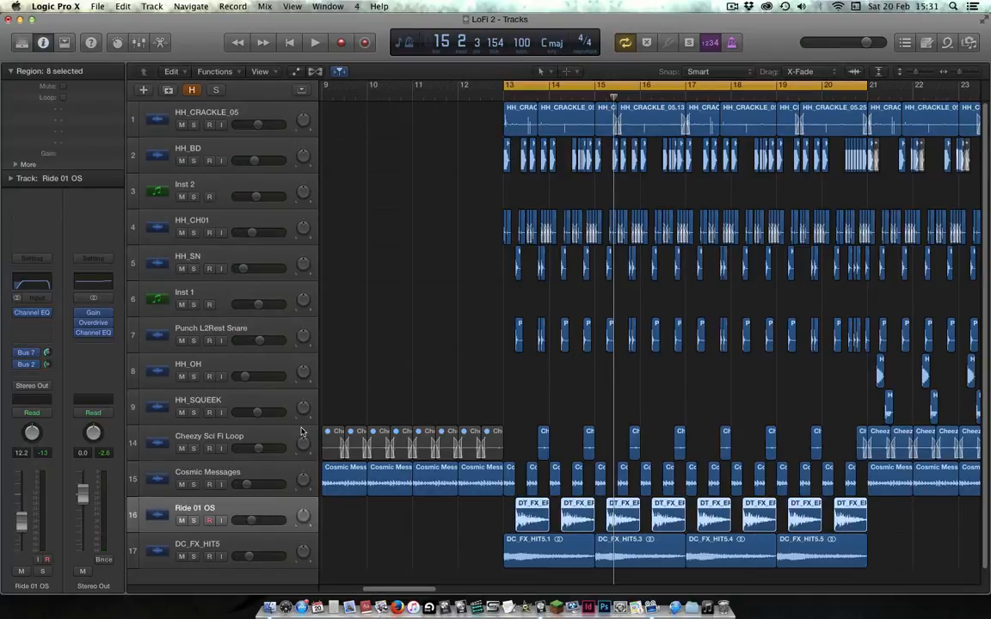
{"action": "double_click", "coordinate": [199, 509]}
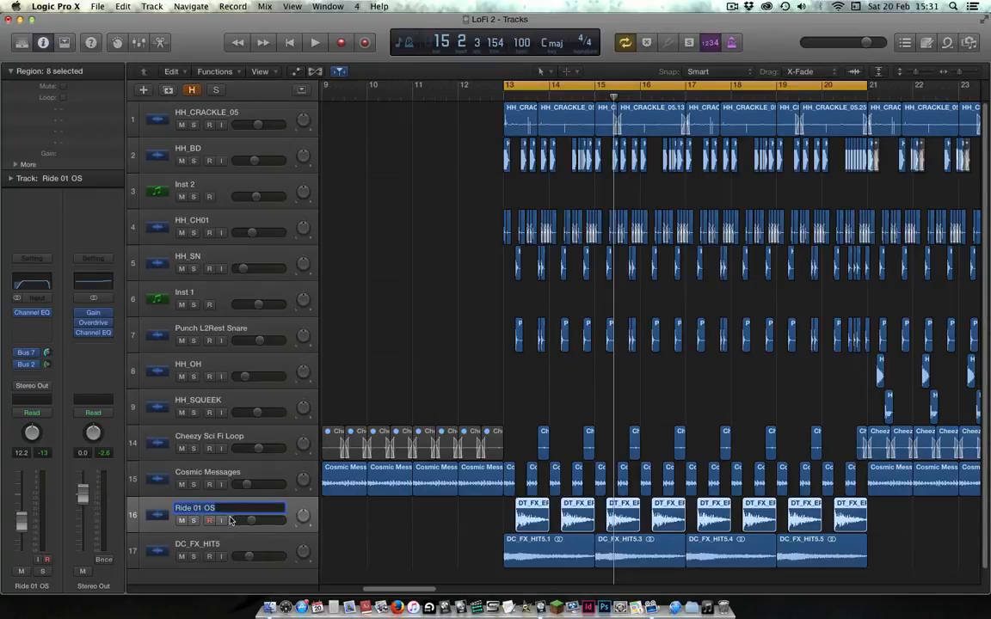
{"action": "type", "text": "Snare"}
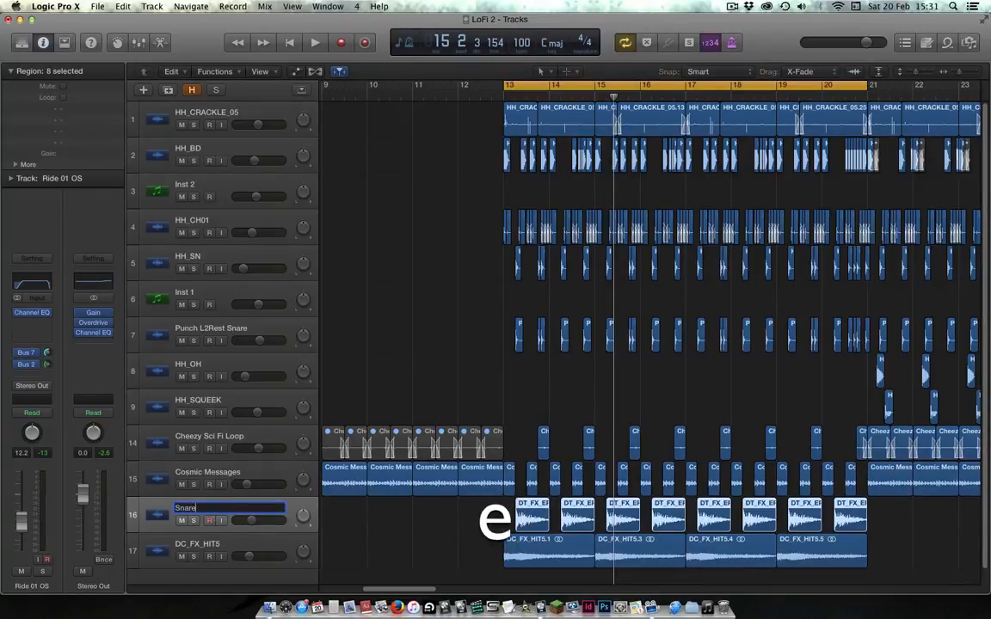
{"action": "key", "text": "Return"}
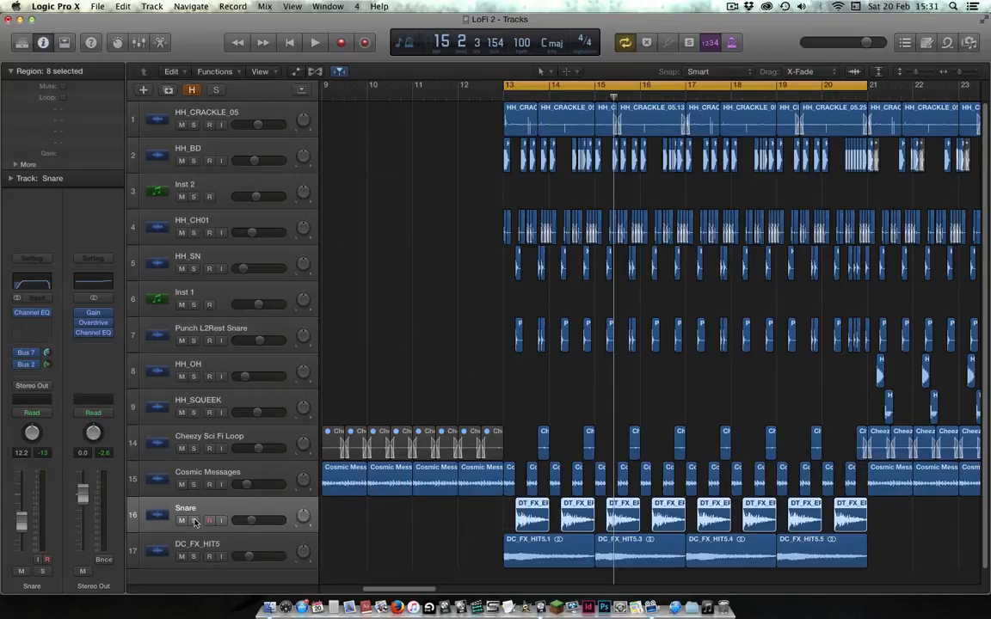
Mute the Cosmic Messages and DC_FX_HIT5 tracks, and play the cycle from bar 13.
{"action": "left_click", "coordinate": [181, 485]}
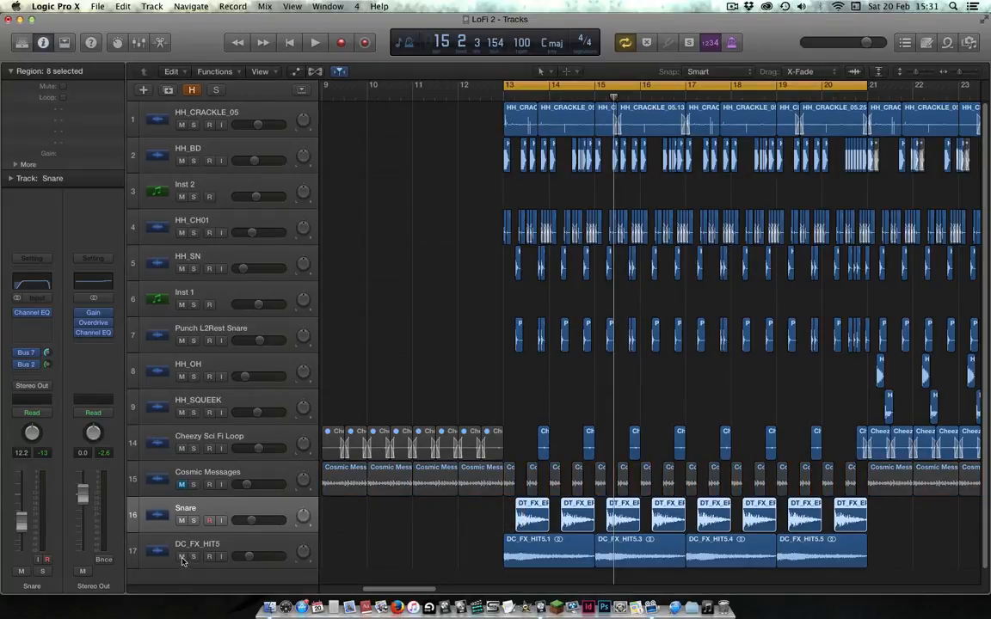
{"action": "left_click", "coordinate": [182, 557]}
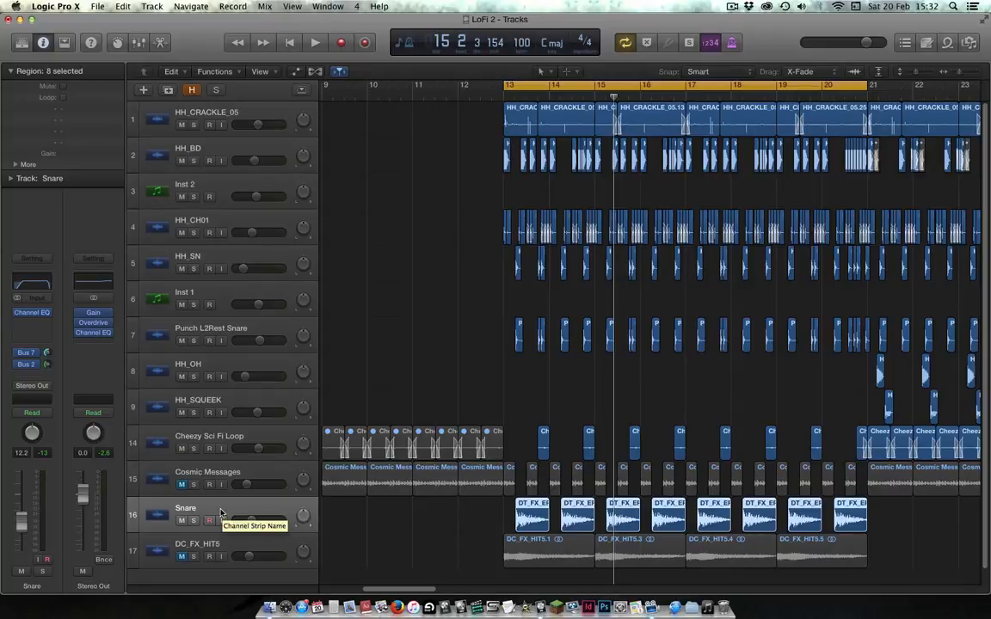
{"action": "key", "text": "space"}
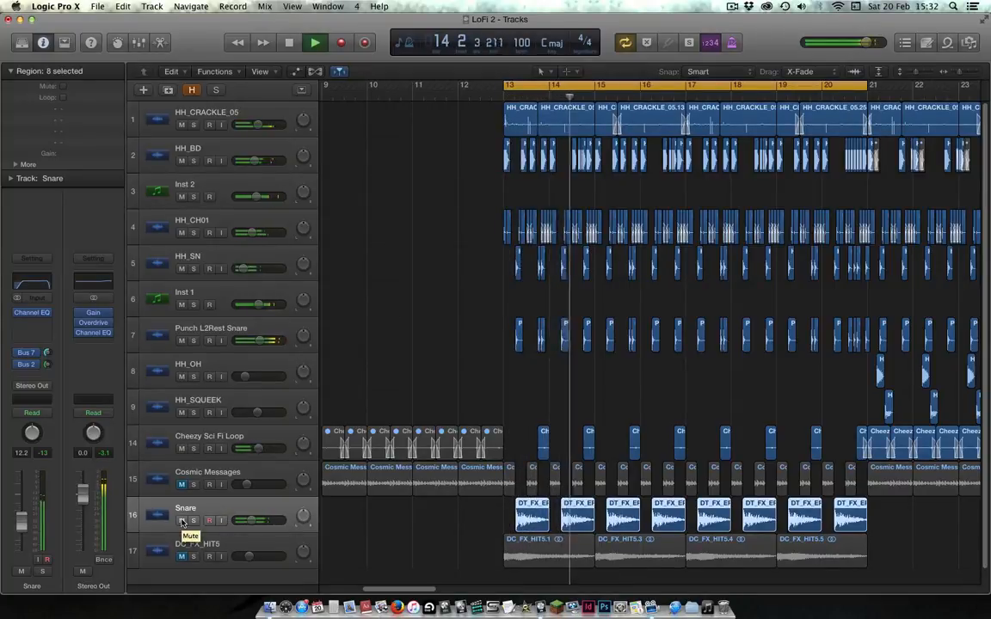
Compare the mix without and with the Snare track by muting and unmuting it during playback, and stop.
{"action": "left_click", "coordinate": [182, 521]}
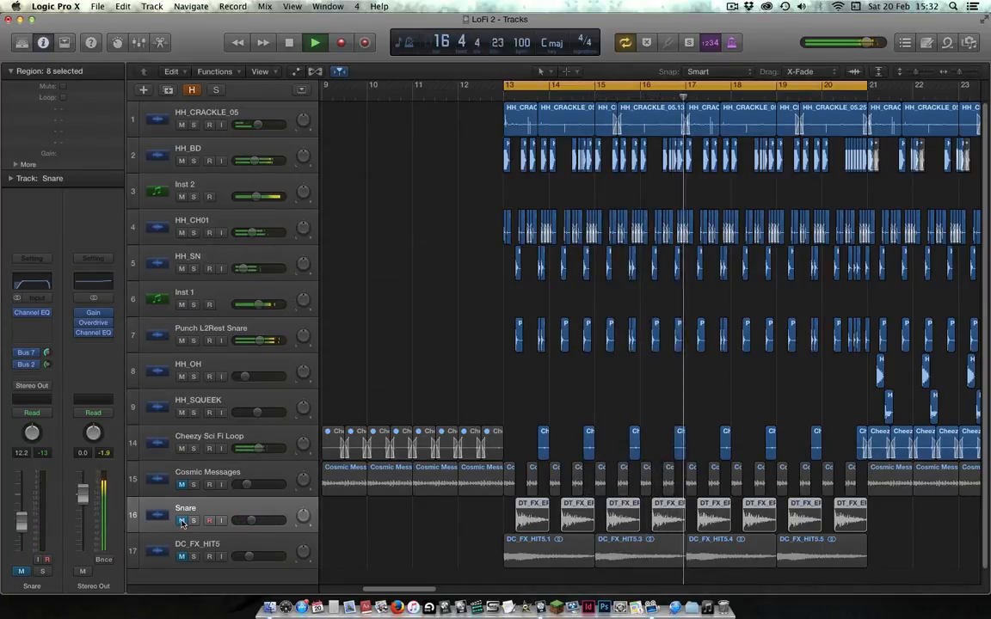
{"action": "left_click", "coordinate": [181, 520]}
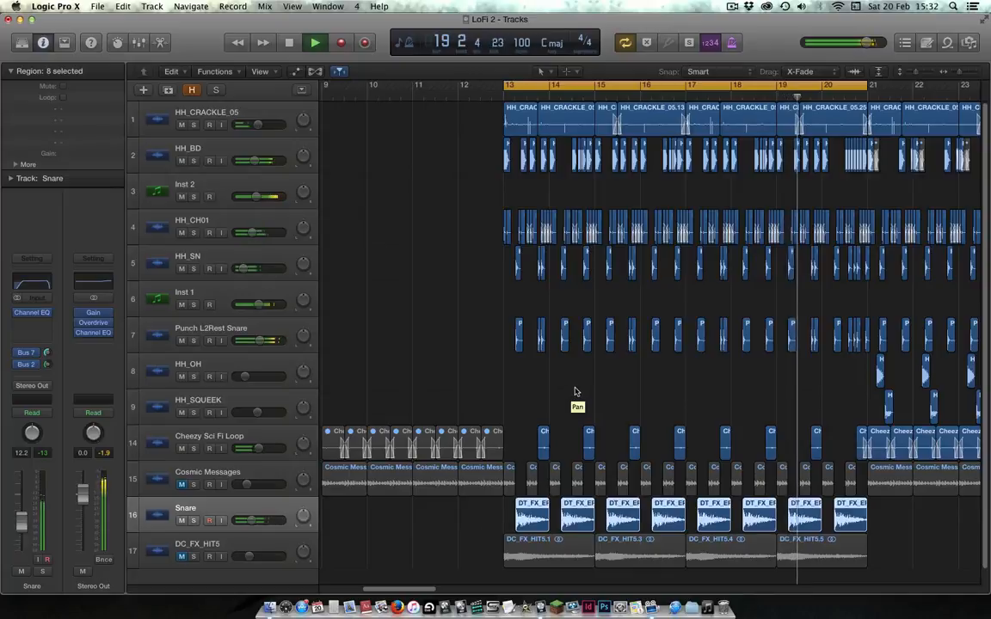
{"action": "key", "text": "space"}
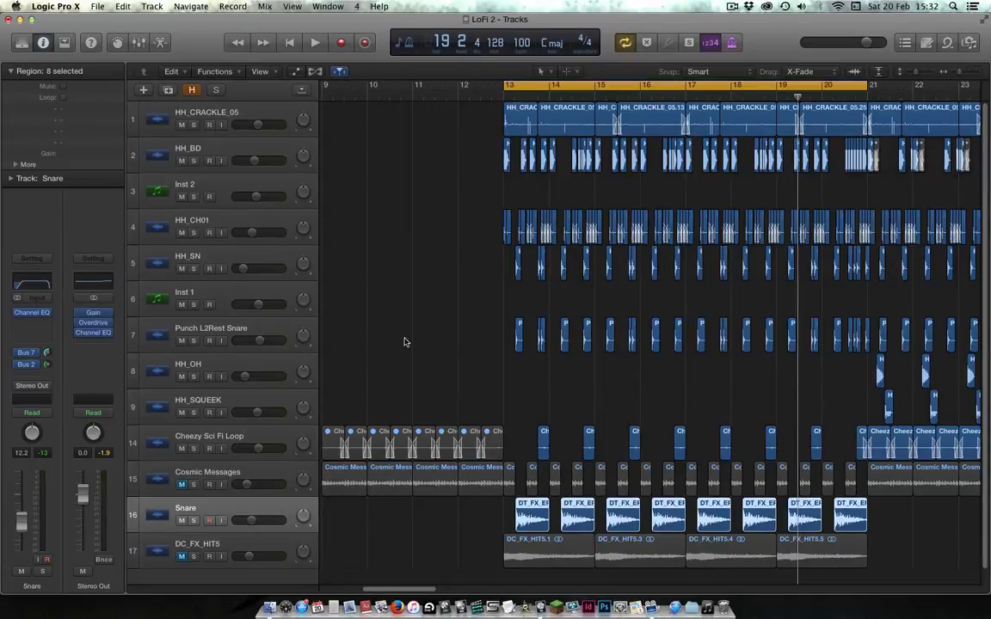
Unmute Cosmic Messages and DC_FX_HIT5, and play the cycle with only DC_FX_HIT5 soloed.
{"action": "left_click", "coordinate": [184, 485]}
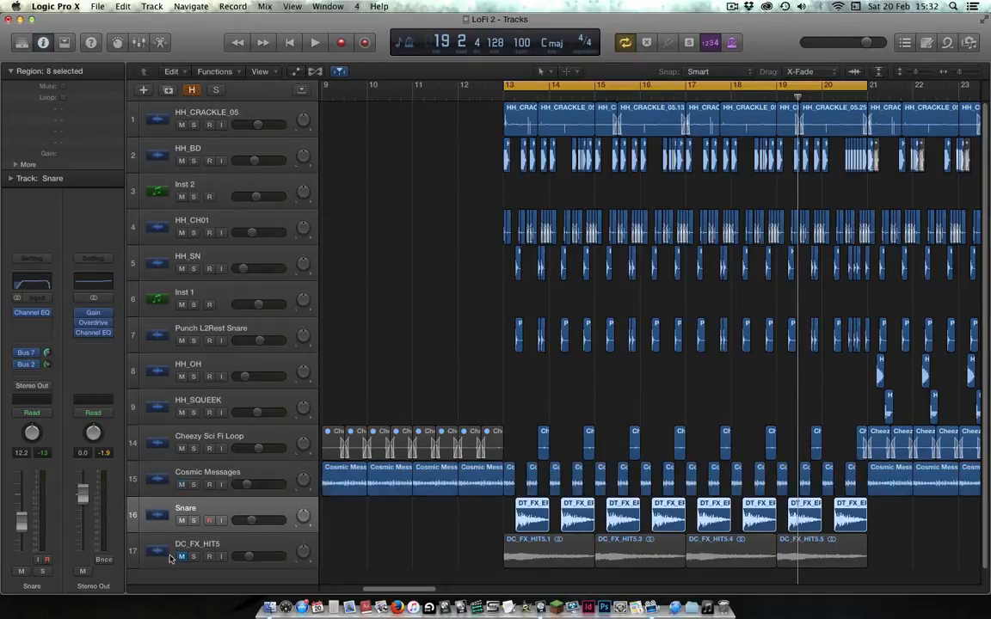
{"action": "left_click", "coordinate": [182, 556]}
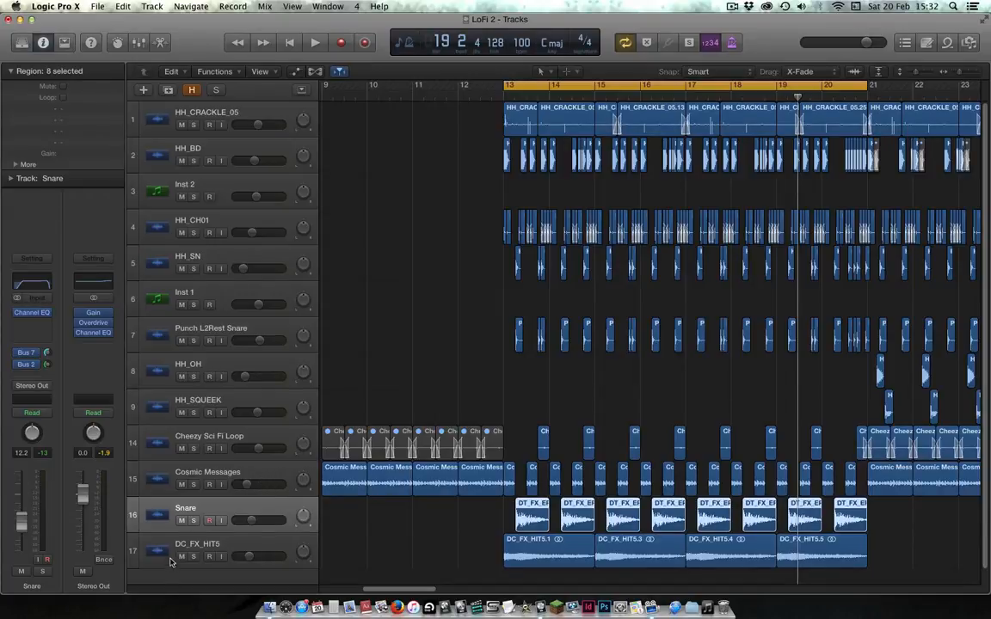
{"action": "key", "text": "space"}
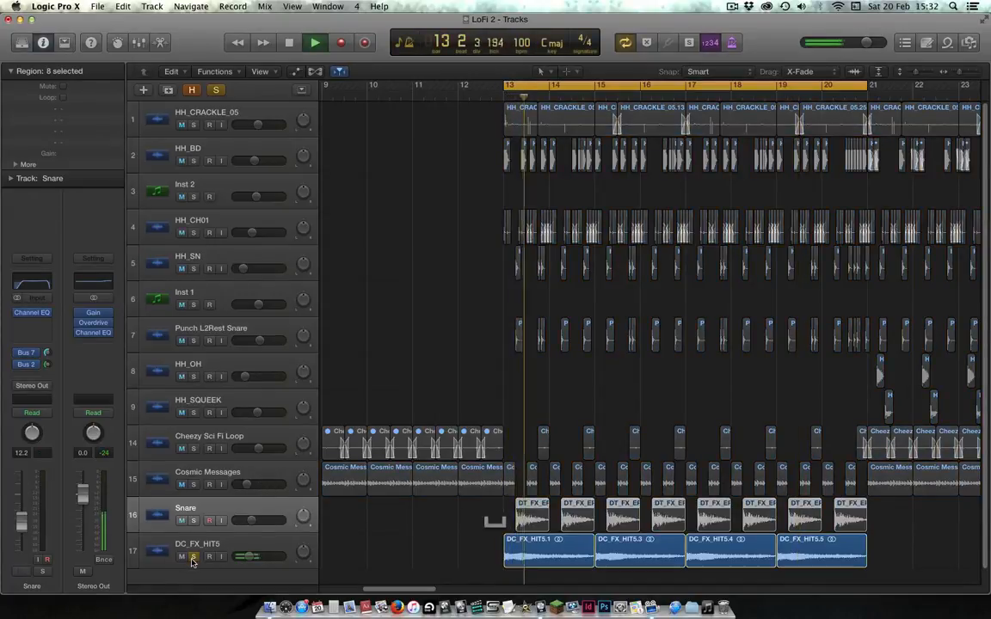
Stop the playback, clear the DC_FX_HIT5 solo, and select the Inst 2 track.
{"action": "key", "text": "space"}
{"action": "left_click", "coordinate": [465, 359]}
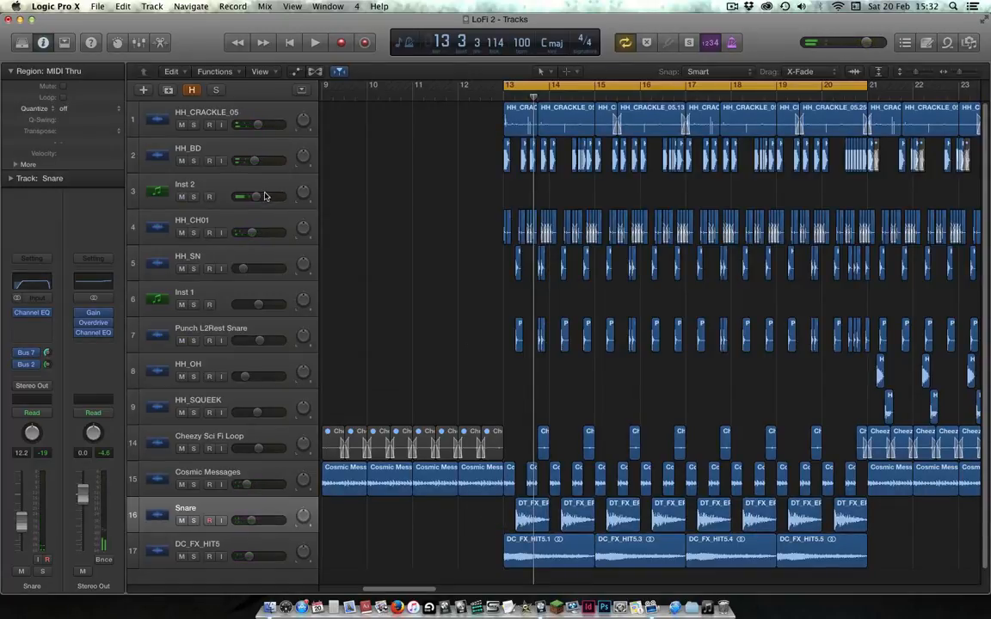
{"action": "left_click", "coordinate": [266, 150]}
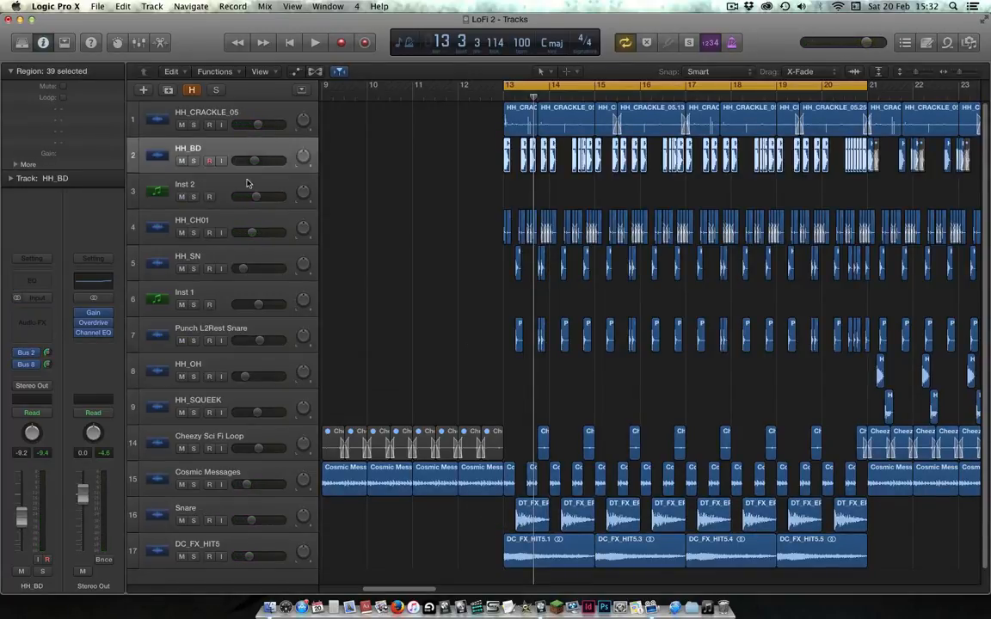
{"action": "left_click", "coordinate": [248, 183]}
{"action": "left_click", "coordinate": [224, 154]}
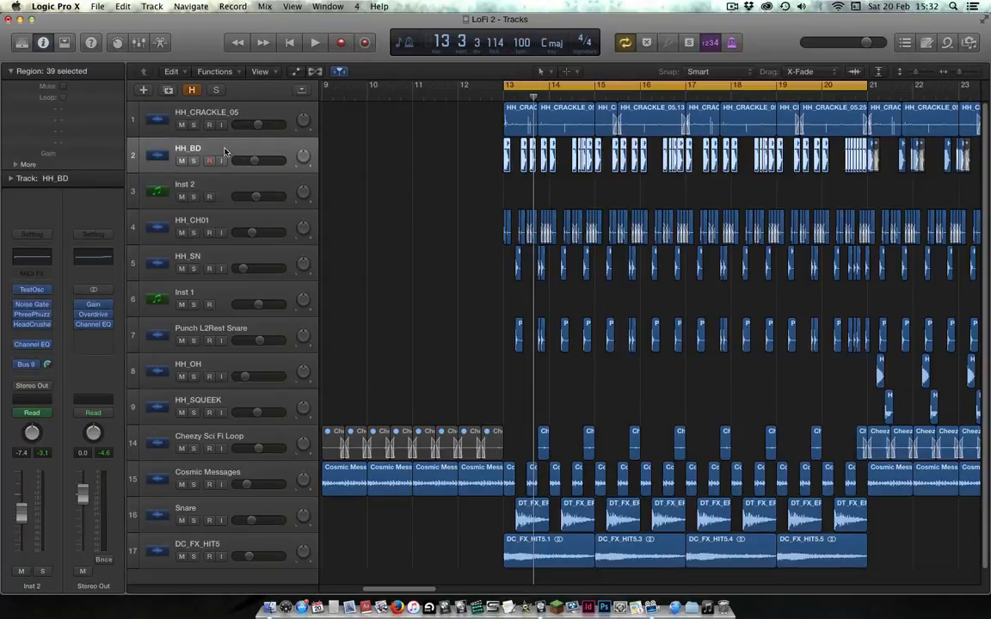
{"action": "left_click", "coordinate": [230, 185]}
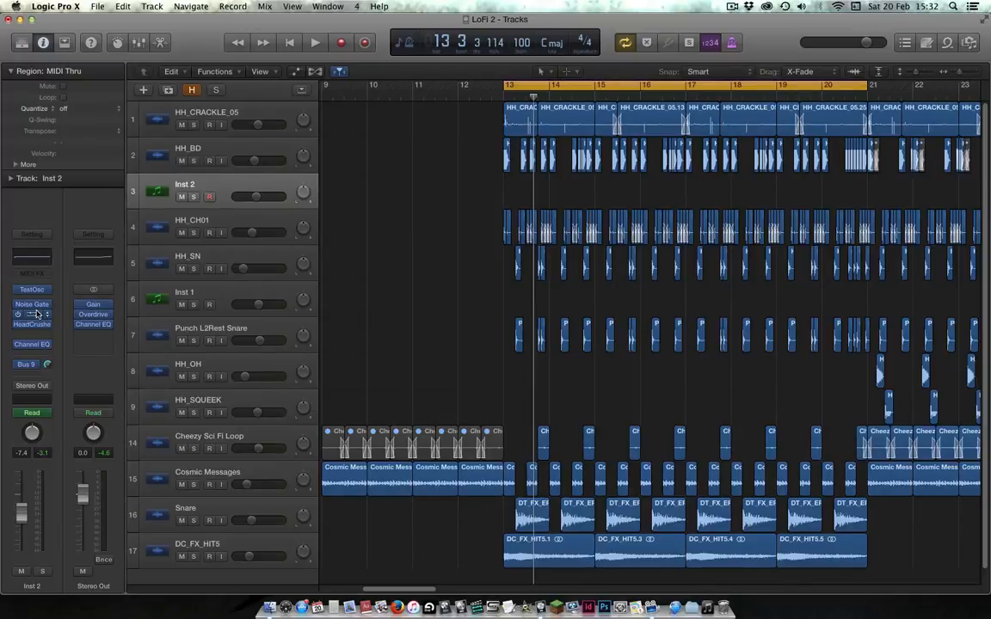
Bypass PhreePhuzz, HeadCrusher, Channel EQ and the Bus 9 send on Inst 2, and audition it soloed with HH_BD.
{"action": "left_click", "coordinate": [32, 368]}
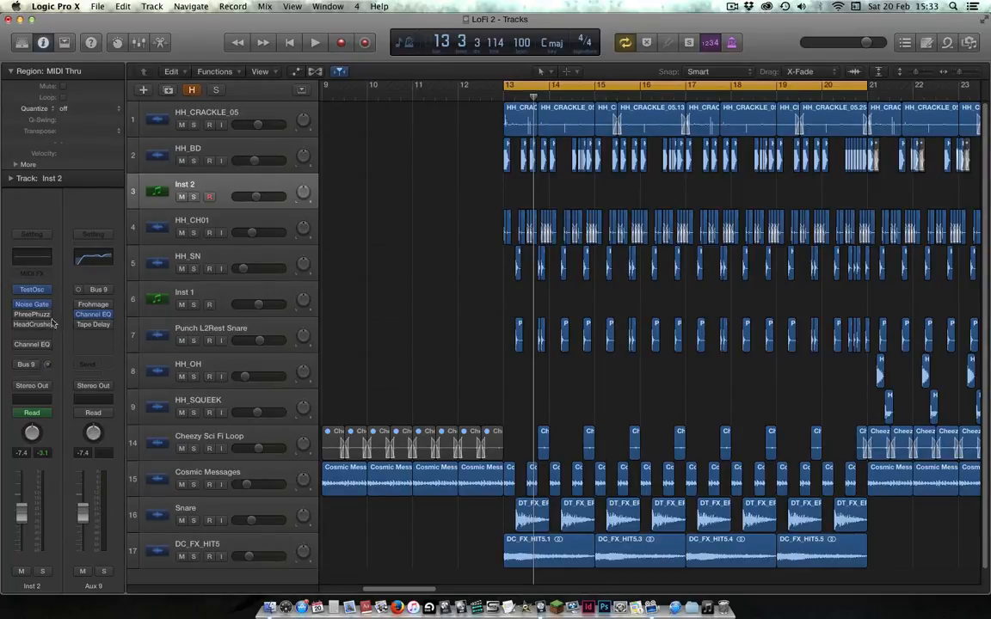
{"action": "key", "text": "space"}
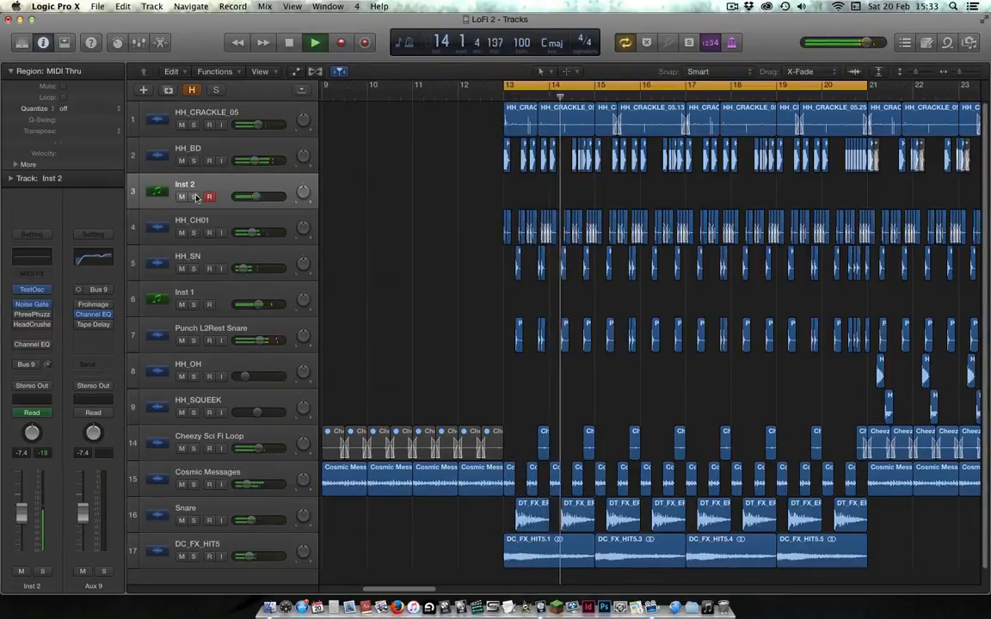
{"action": "left_click", "coordinate": [194, 197]}
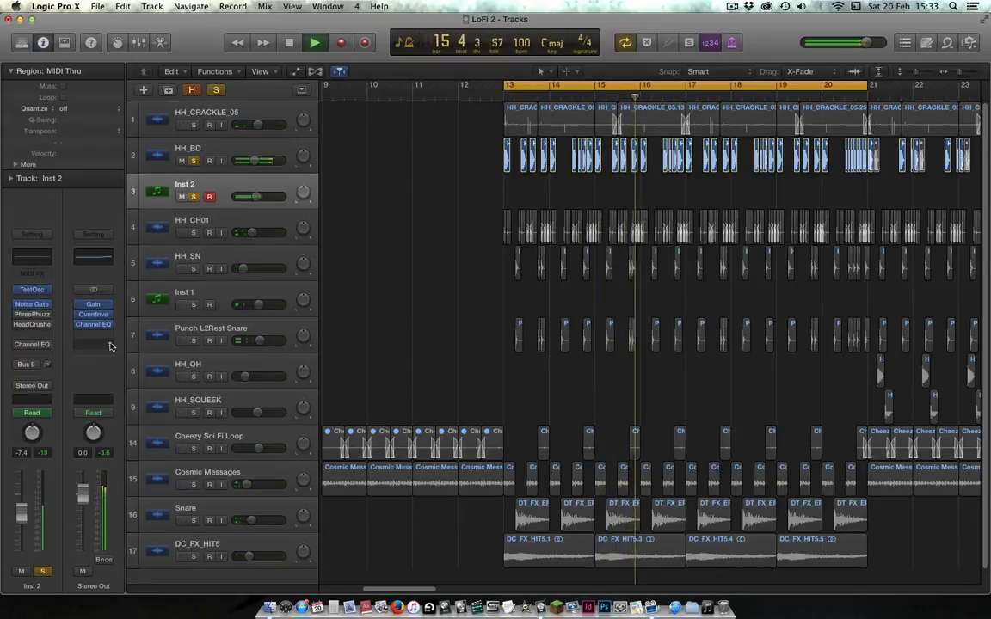
{"action": "key", "text": "space"}
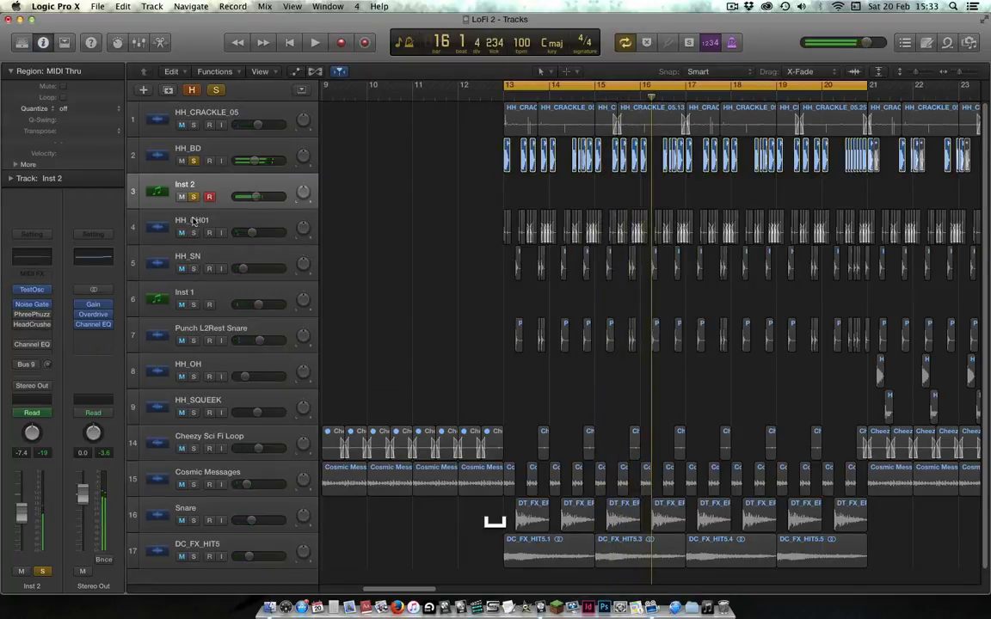
Open the Test Oscillator on Inst 2, examine its waveform and frequency settings, and close it.
{"action": "left_click", "coordinate": [32, 290]}
{"action": "left_click_drag", "start_coordinate": [295, 52], "coordinate": [599, 178]}
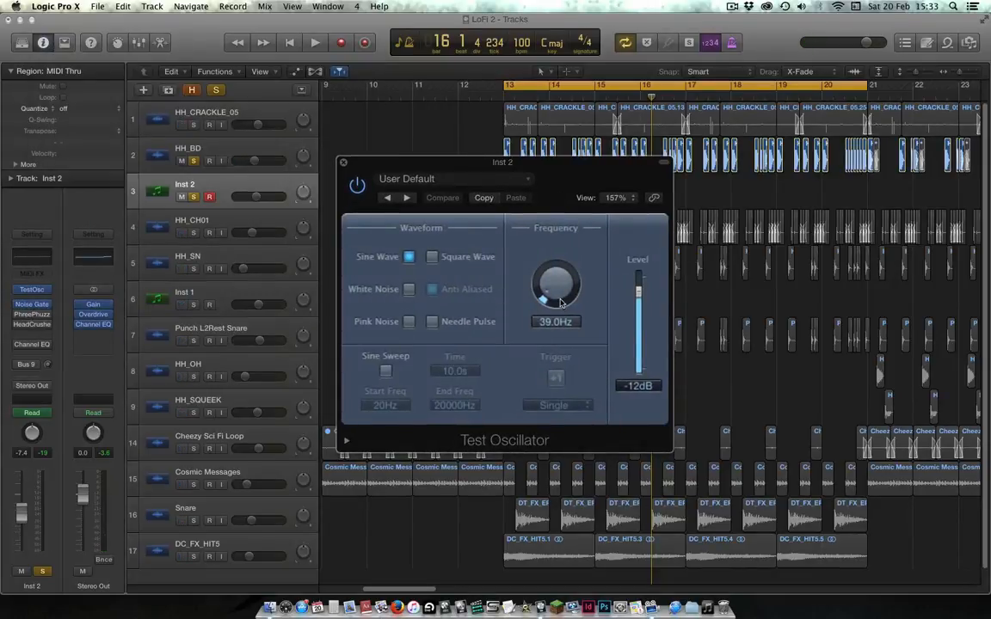
{"action": "left_click", "coordinate": [344, 163]}
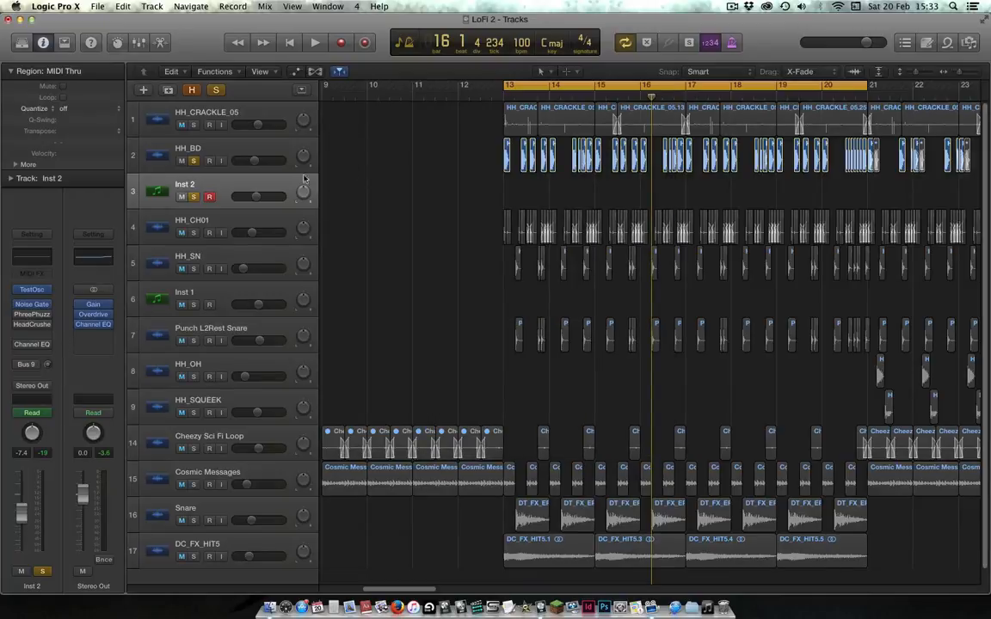
Open the Noise Gate on Inst 2, keep Bus 8 as its side chain, examine its release, and close it.
{"action": "left_click", "coordinate": [32, 304]}
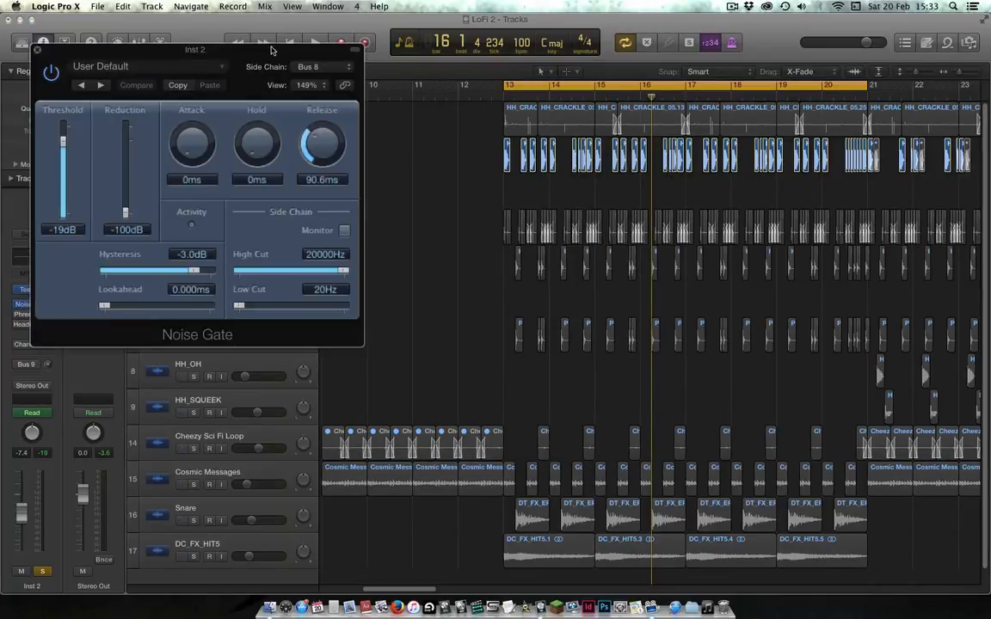
{"action": "left_click_drag", "start_coordinate": [271, 50], "coordinate": [642, 148]}
{"action": "left_click", "coordinate": [721, 165]}
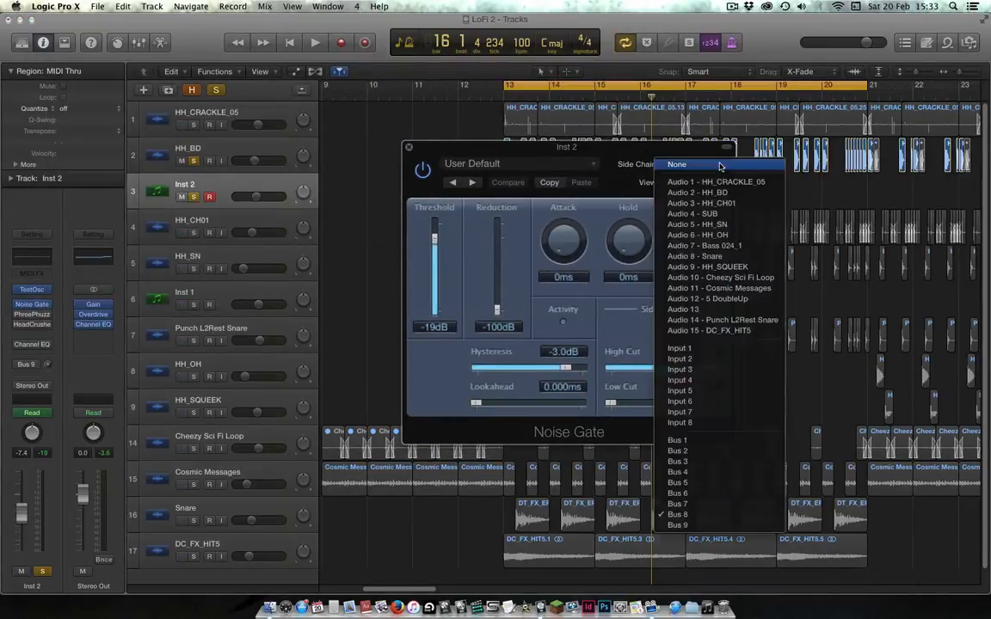
{"action": "left_click", "coordinate": [727, 514]}
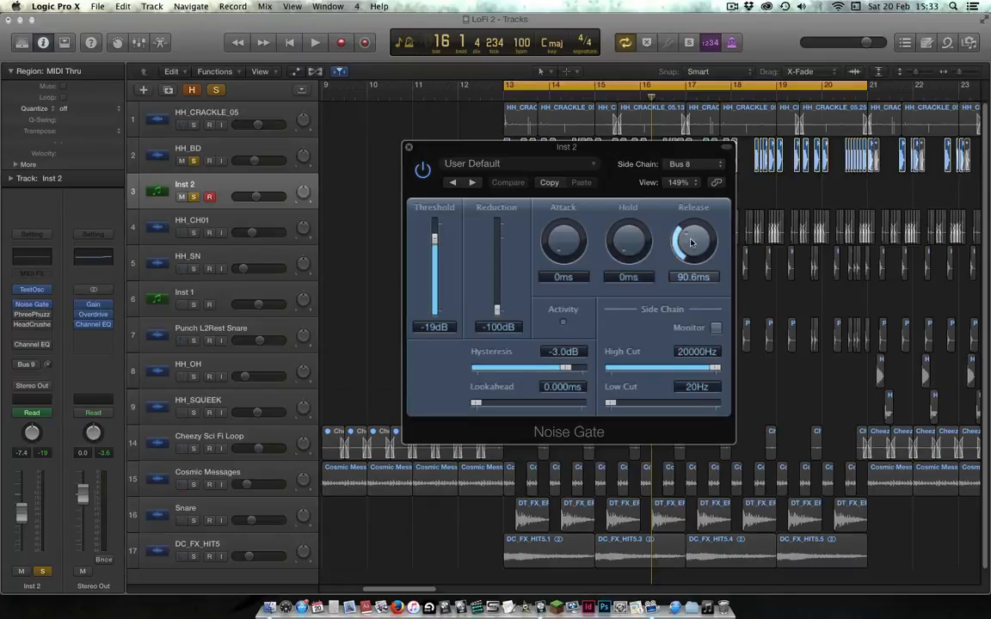
{"action": "left_click", "coordinate": [409, 149]}
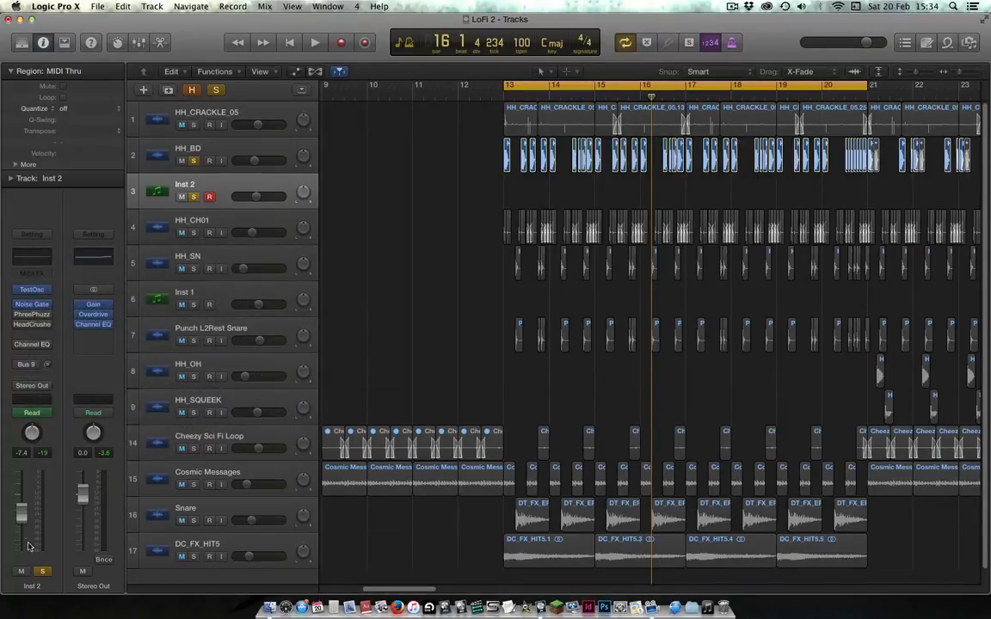
Enable PhreePhuzz on Inst 2 and audition the soloed HH_BD and Inst 2 tracks briefly from bar 13.
{"action": "left_click", "coordinate": [19, 315]}
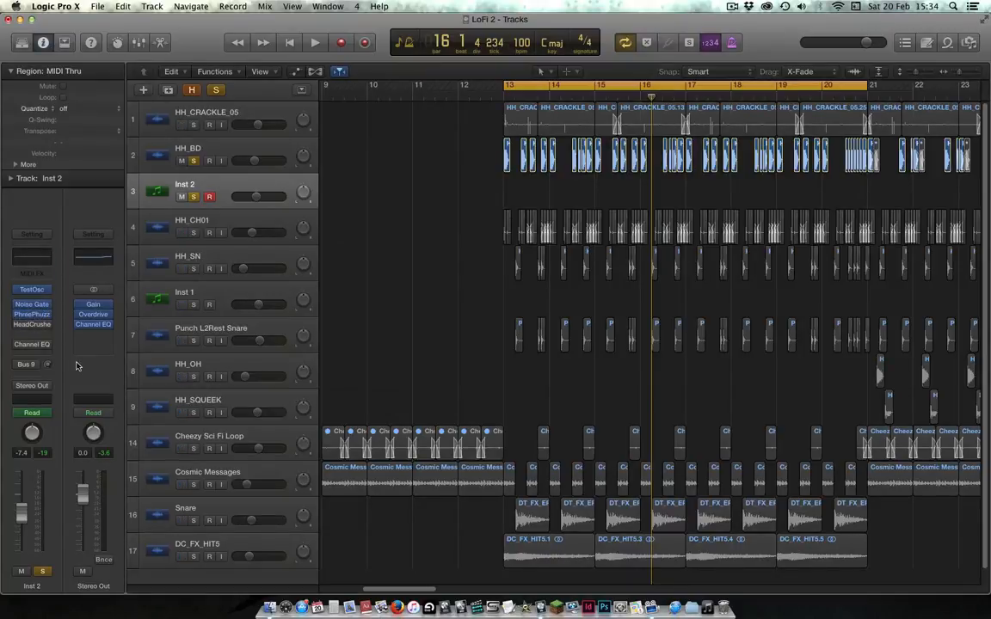
{"action": "key", "text": "space"}
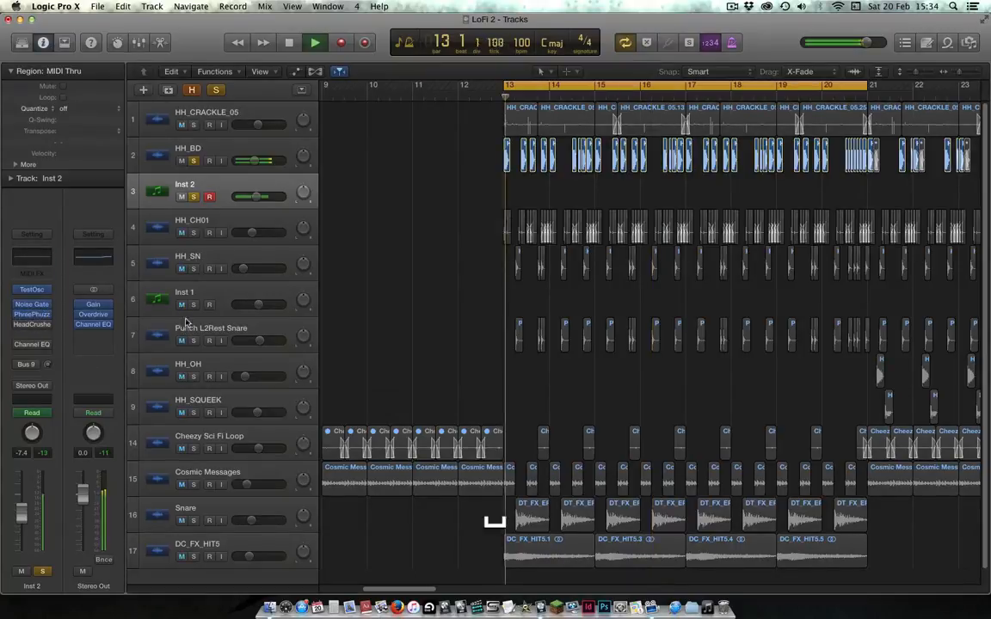
{"action": "key", "text": "space"}
Locate PhreePhuzz among the LVC-Audio Audio Units for Inst 2 and open the plug-in.
{"action": "left_click", "coordinate": [35, 314]}
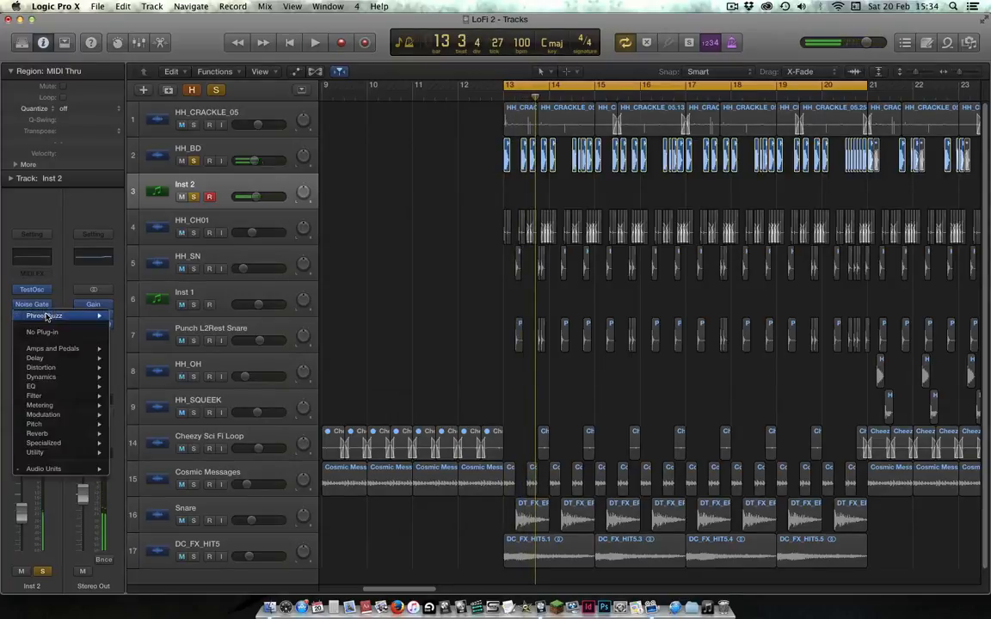
{"action": "mouse_move", "coordinate": [78, 469]}
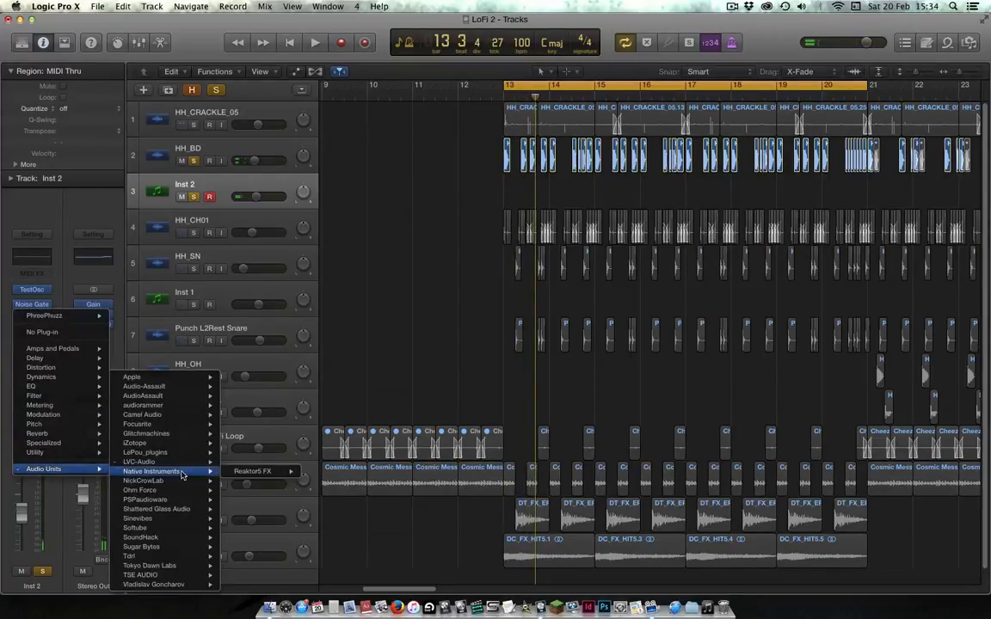
{"action": "mouse_move", "coordinate": [181, 465]}
{"action": "mouse_move", "coordinate": [275, 463]}
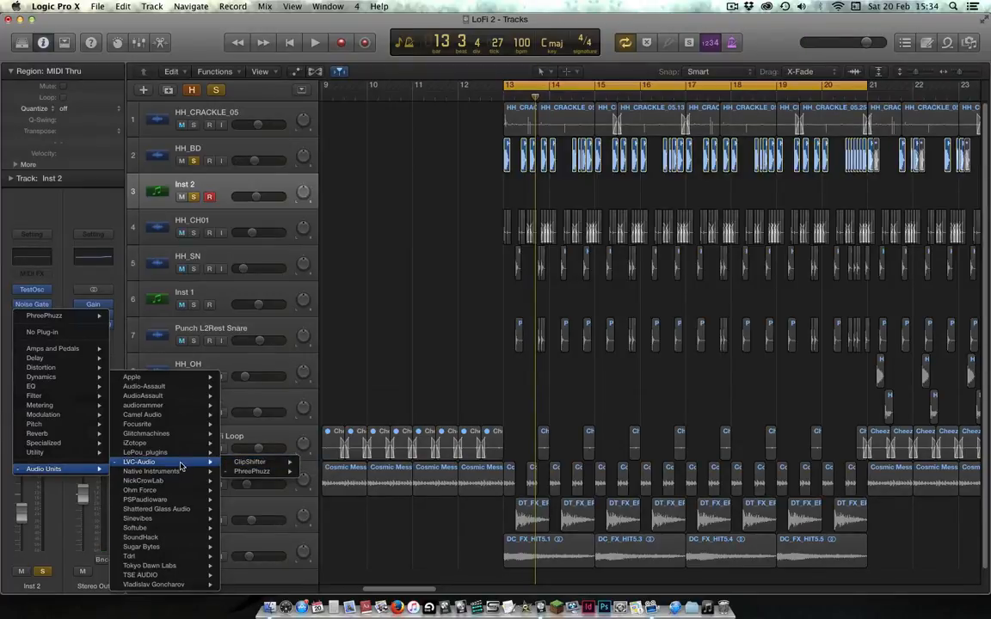
{"action": "mouse_move", "coordinate": [238, 464]}
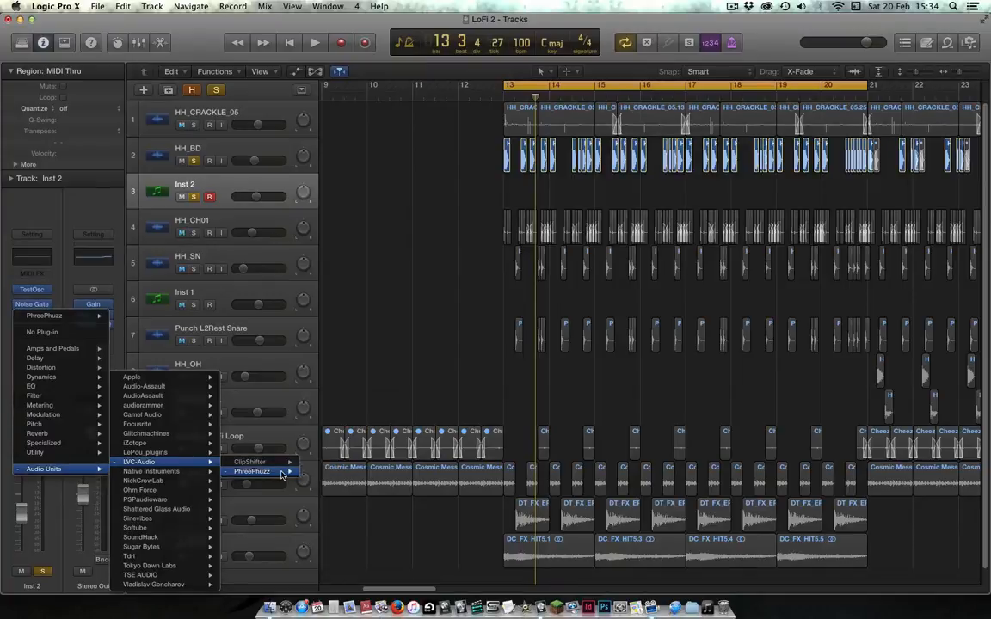
{"action": "left_click", "coordinate": [302, 473]}
Examine the PhreePhuzz gain and saturation controls, close the plug-in, and audition the soloed tracks again.
{"action": "left_click_drag", "start_coordinate": [232, 47], "coordinate": [755, 261]}
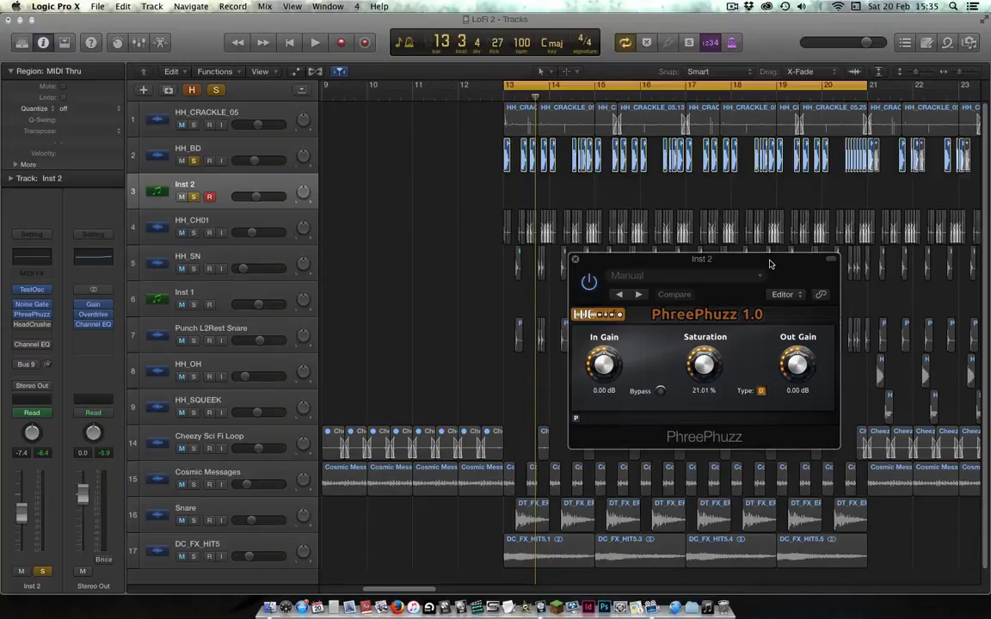
{"action": "left_click_drag", "start_coordinate": [783, 274], "coordinate": [660, 280]}
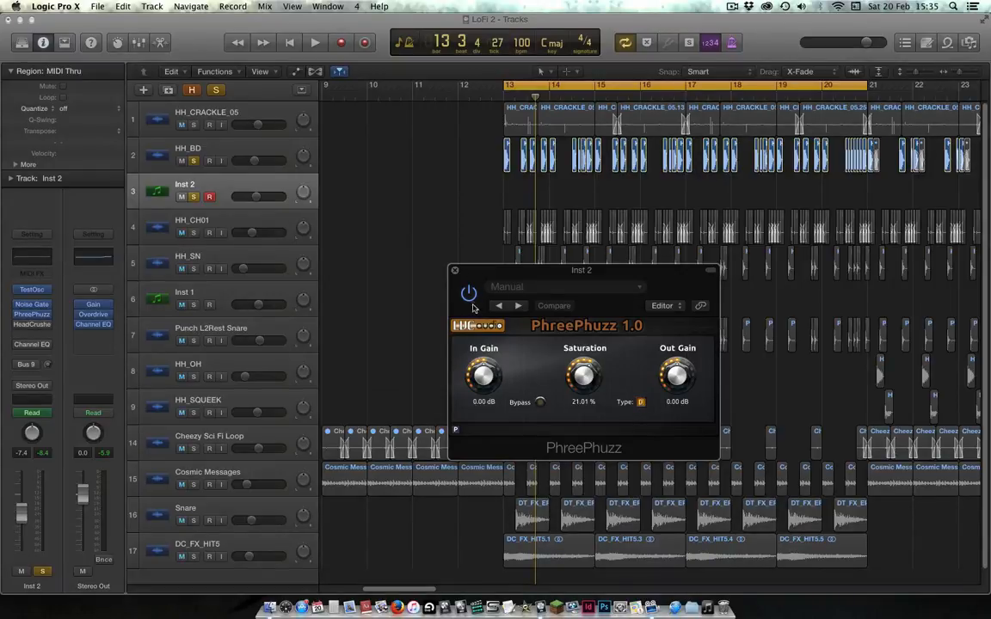
{"action": "left_click", "coordinate": [454, 271]}
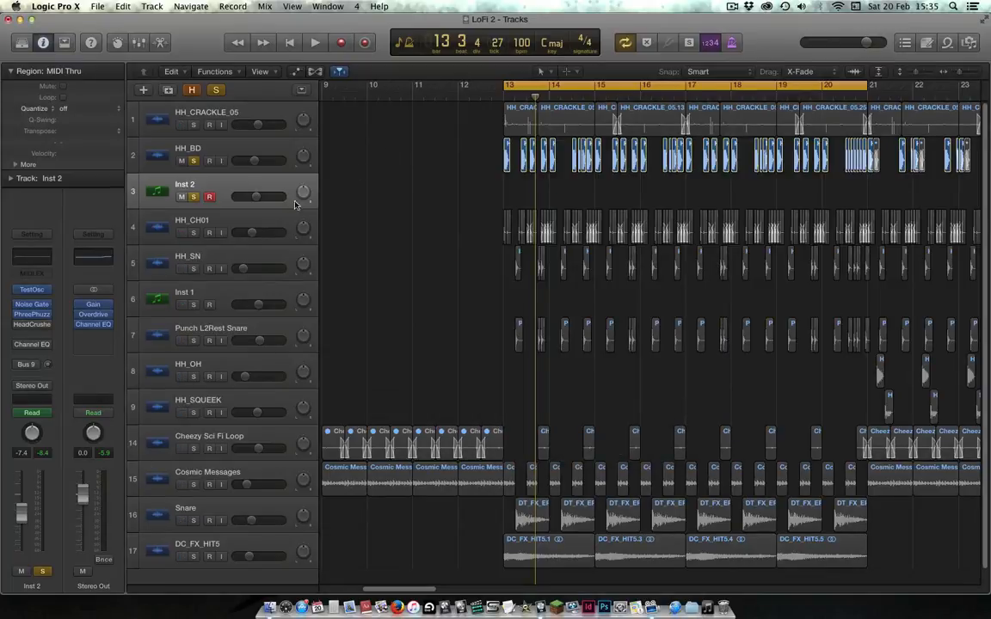
{"action": "key", "text": "space"}
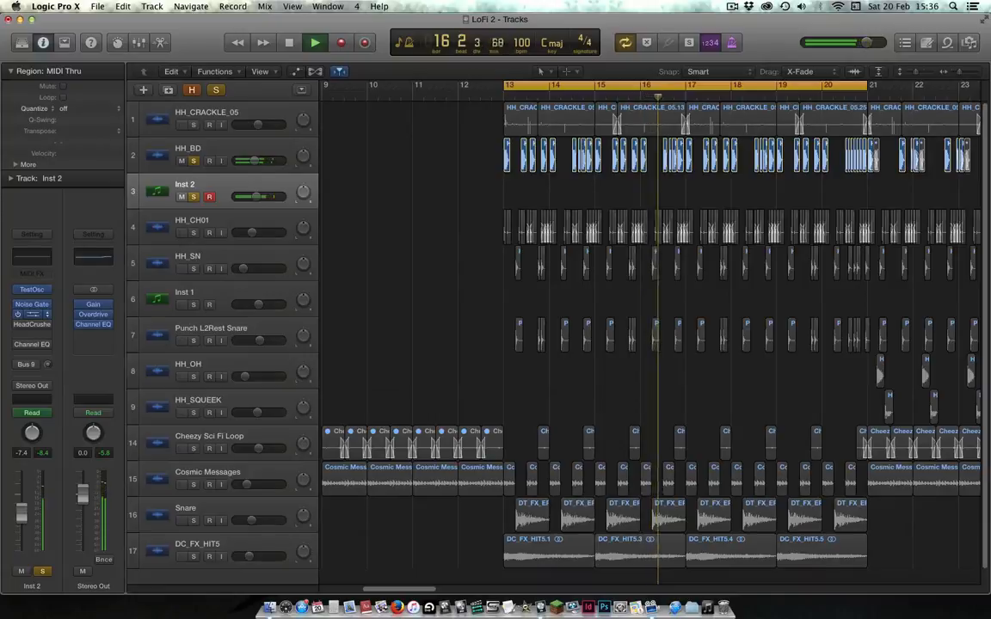
{"action": "key", "text": "space"}
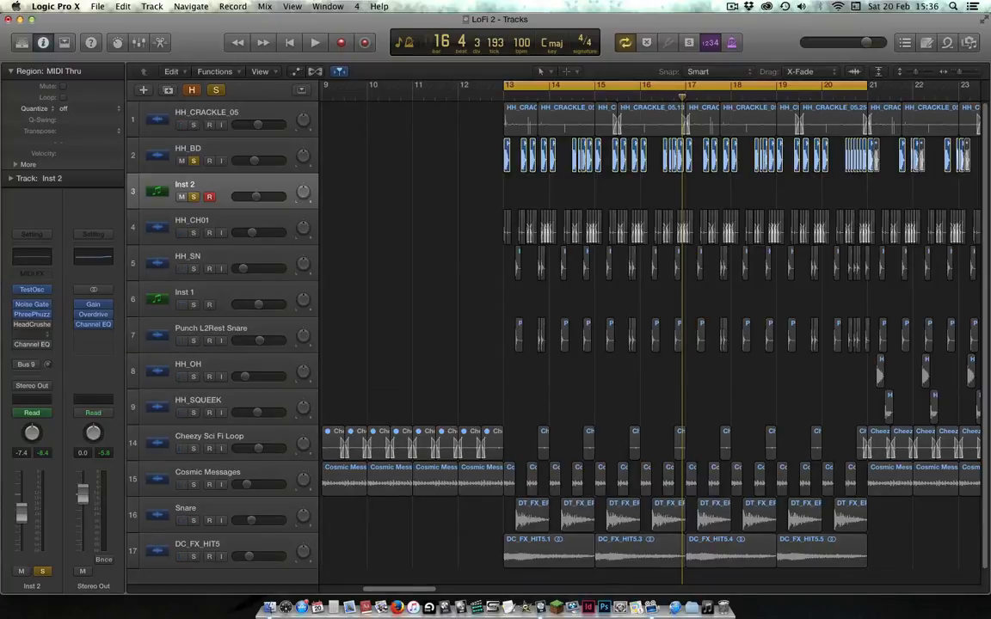
Open HeadCrusherFree on Inst 2, enable it, and locate it among the Audio-Assault Audio Units.
{"action": "left_click", "coordinate": [32, 324]}
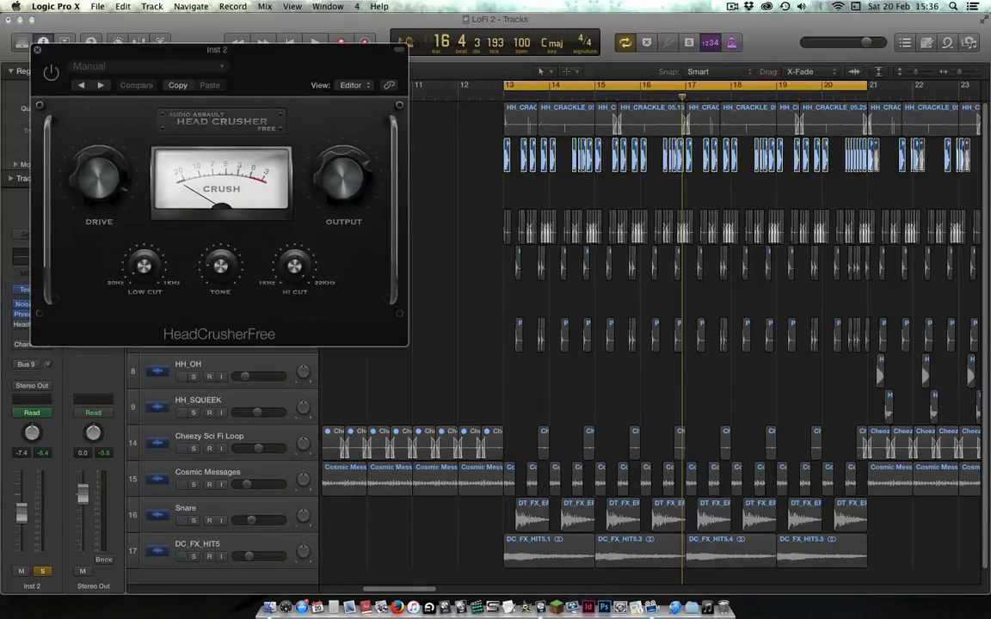
{"action": "left_click_drag", "start_coordinate": [217, 50], "coordinate": [524, 66]}
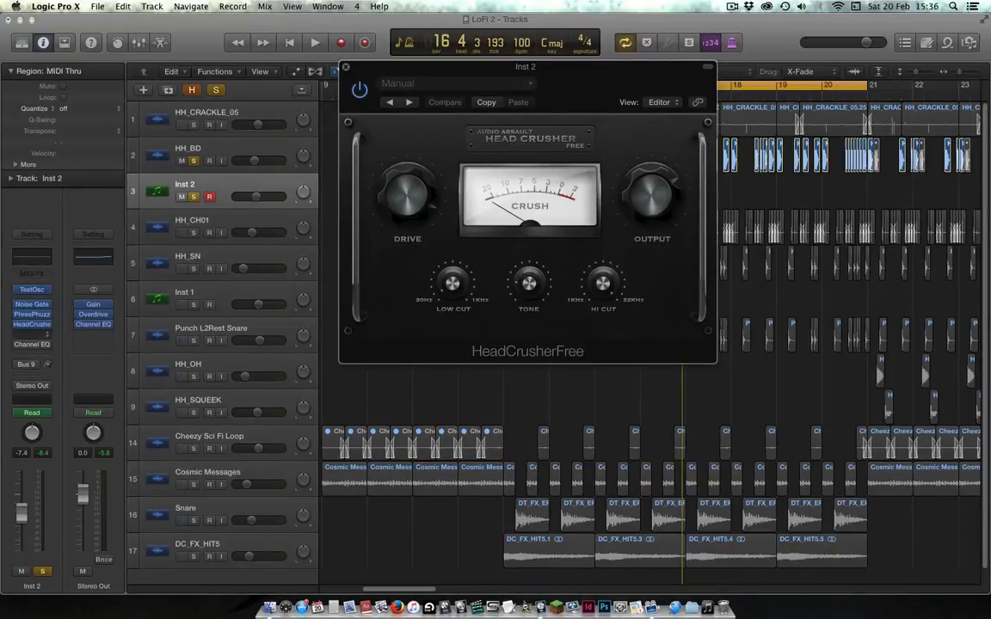
{"action": "left_click", "coordinate": [32, 324]}
{"action": "mouse_move", "coordinate": [52, 479]}
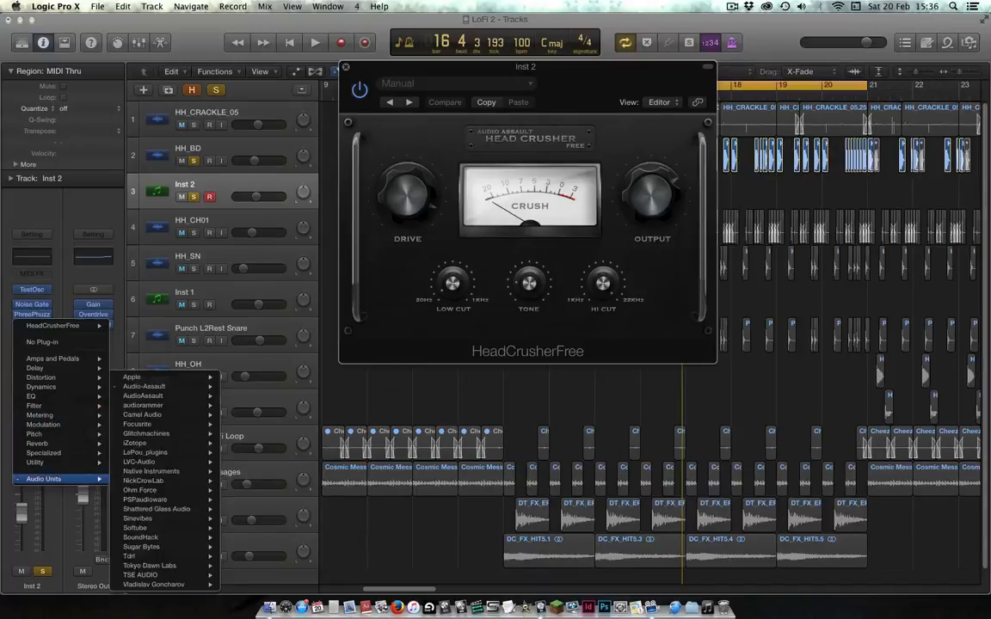
{"action": "mouse_move", "coordinate": [144, 386]}
{"action": "mouse_move", "coordinate": [260, 387]}
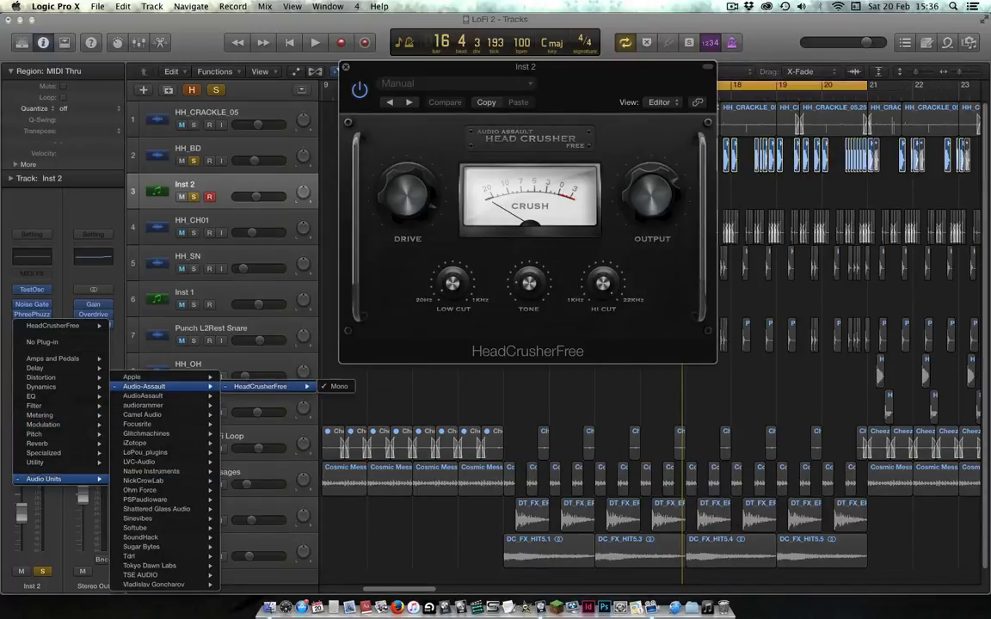
{"action": "key", "text": "Escape"}
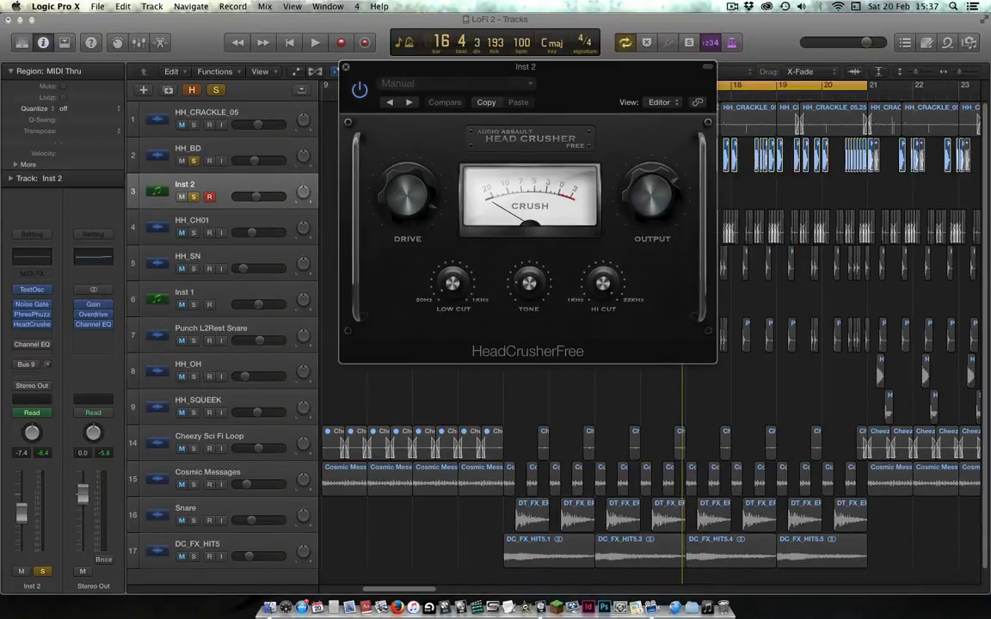
Audition the soloed HH_BD and Inst 2 tracks with HeadCrusherFree enabled, and close the plug-in.
{"action": "left_click_drag", "start_coordinate": [527, 66], "coordinate": [685, 157]}
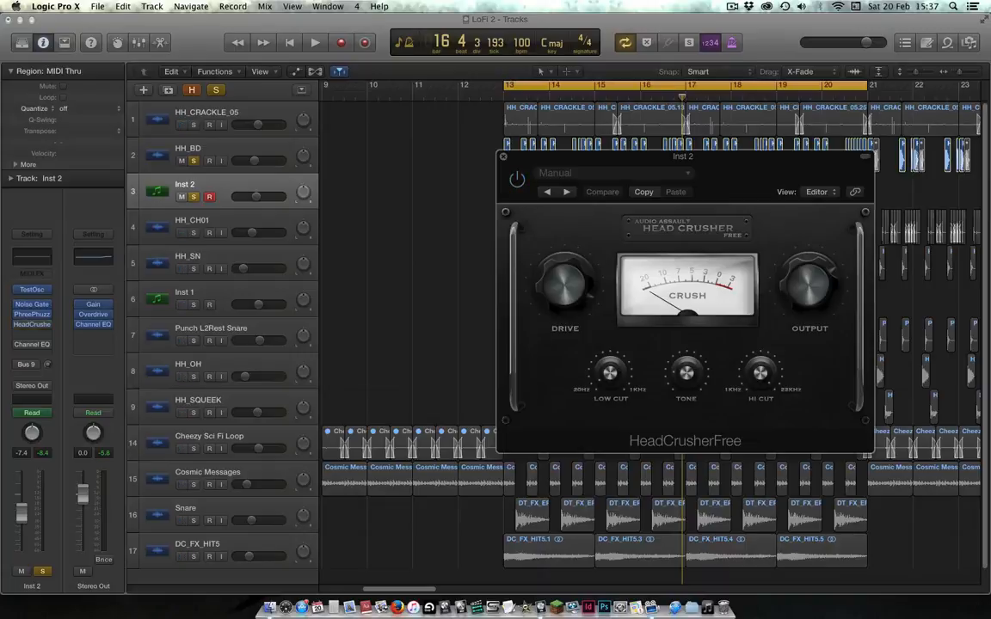
{"action": "key", "text": "space"}
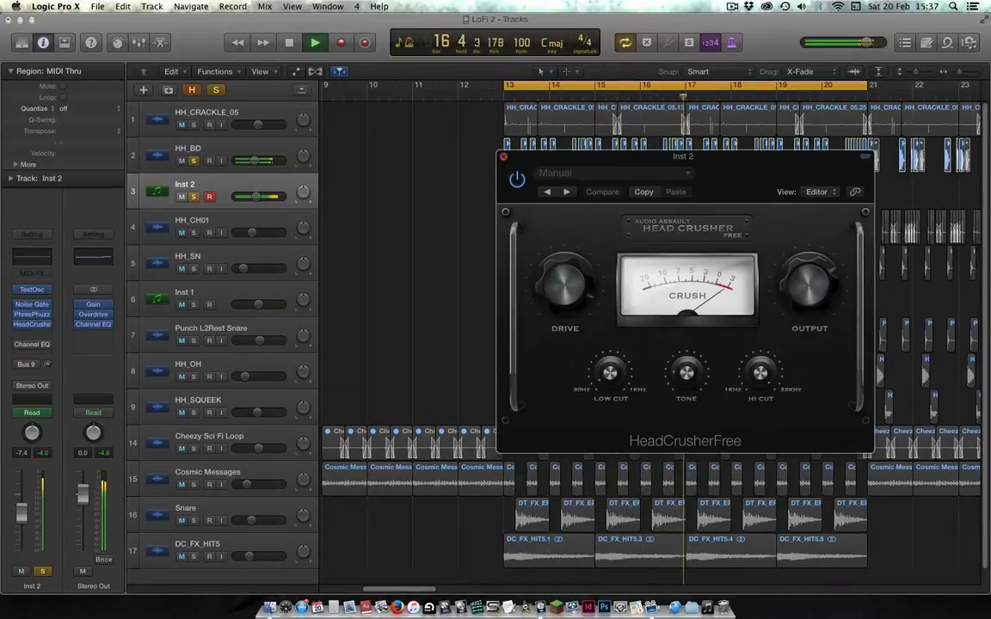
{"action": "key", "text": "super+w"}
{"action": "key", "text": "space"}
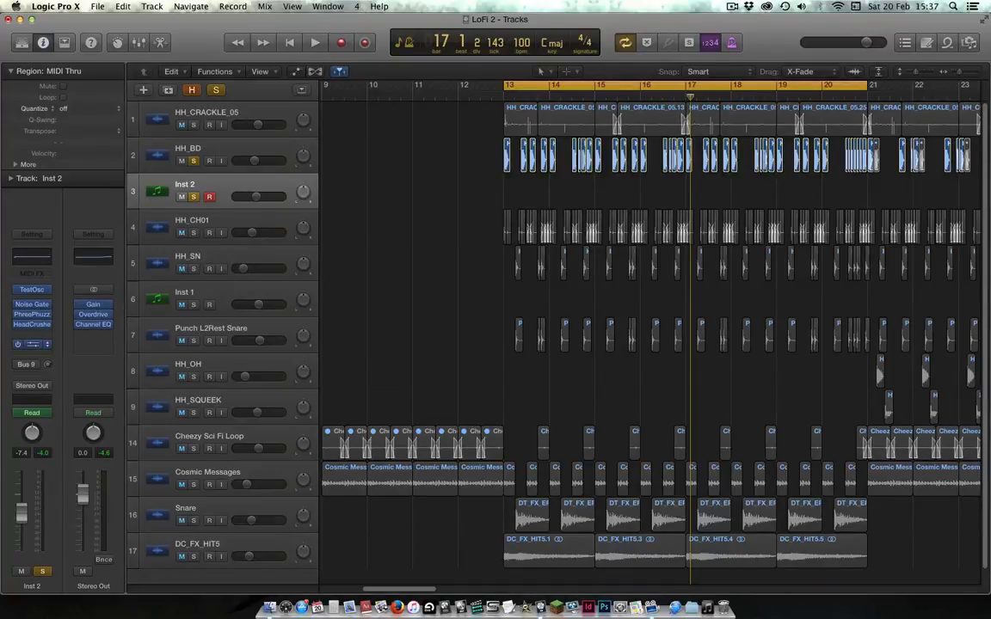
Enable the Channel EQ on Inst 2, examine its curve, and close it.
{"action": "left_click", "coordinate": [33, 345]}
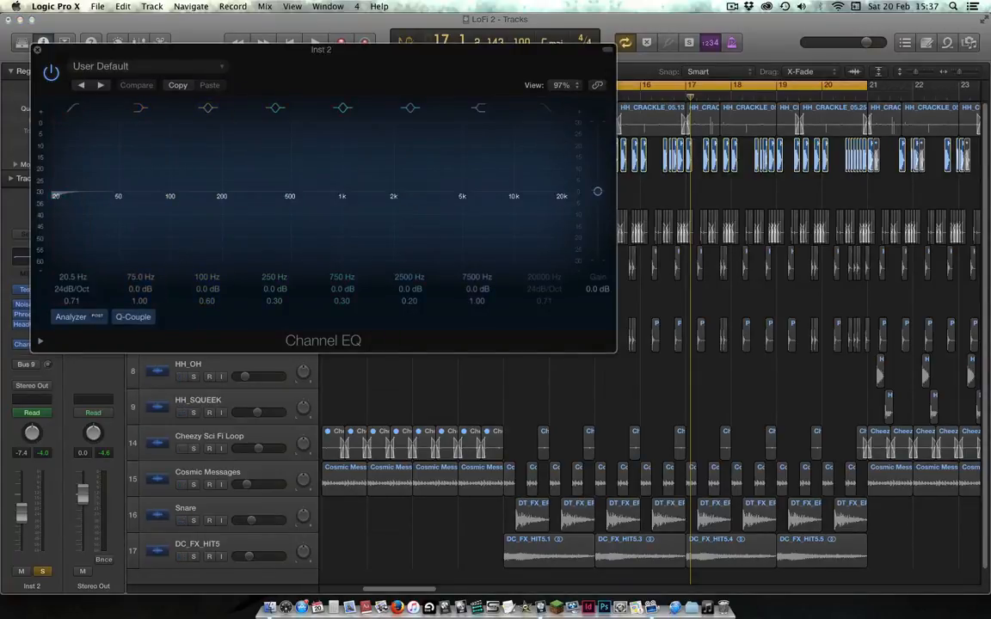
{"action": "left_click", "coordinate": [37, 50]}
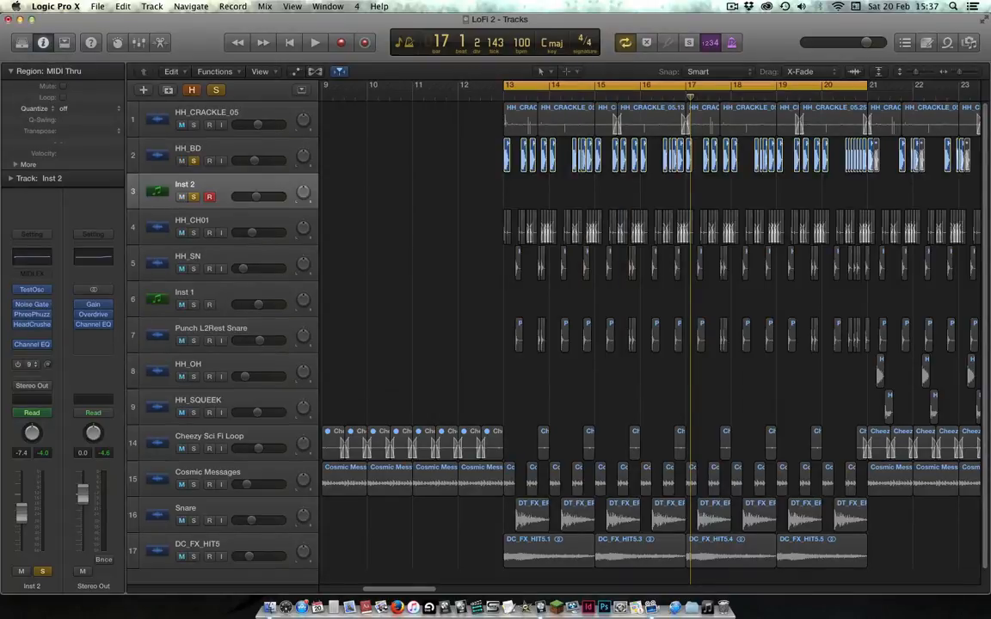
Enable the Bus 9 send on Inst 2 and open the Channel EQ on Aux 9.
{"action": "left_click", "coordinate": [28, 365]}
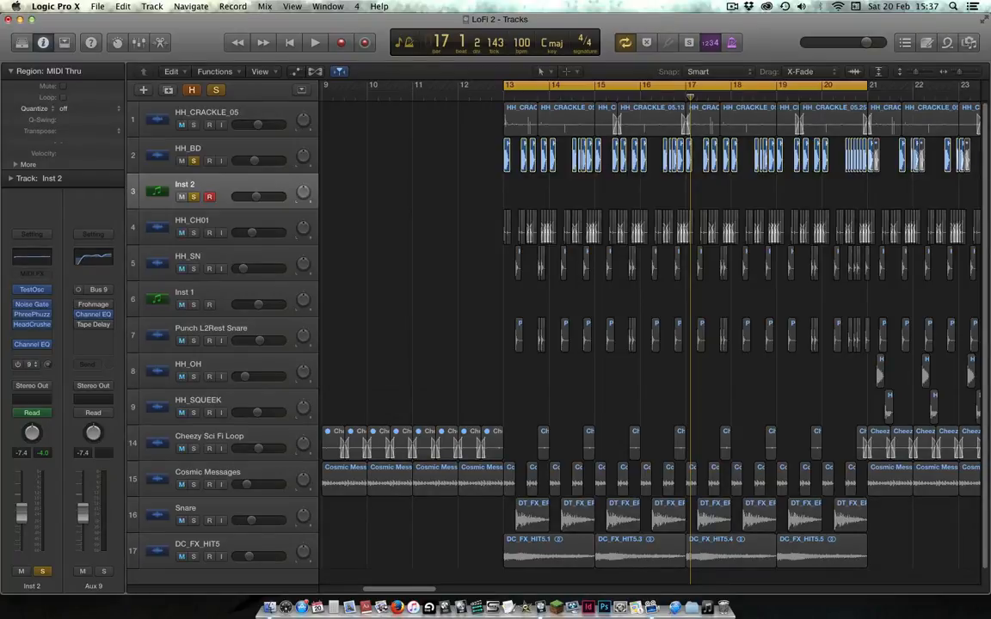
{"action": "left_click", "coordinate": [18, 365]}
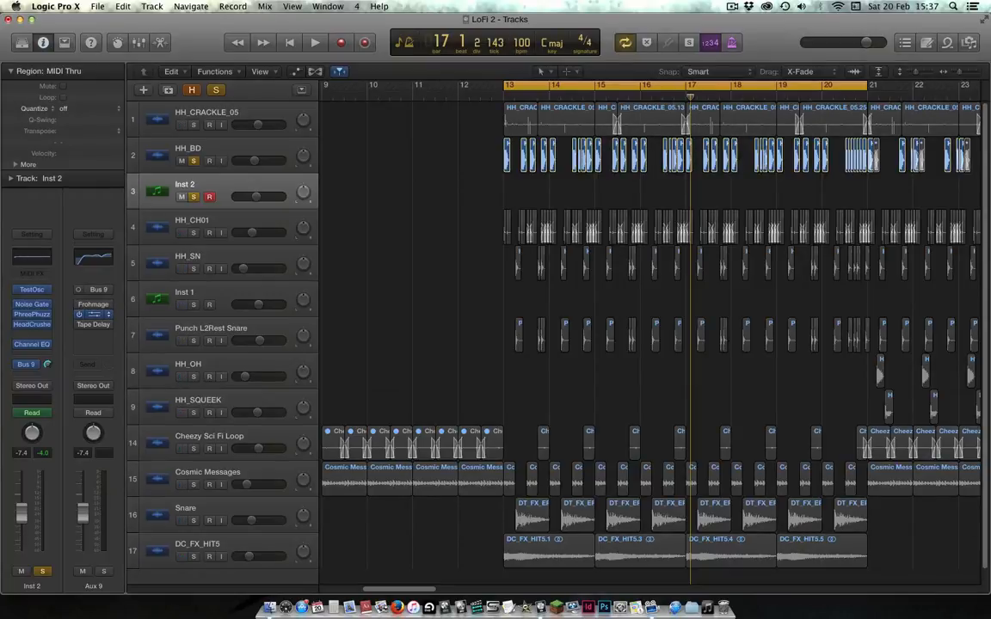
{"action": "left_click", "coordinate": [93, 314]}
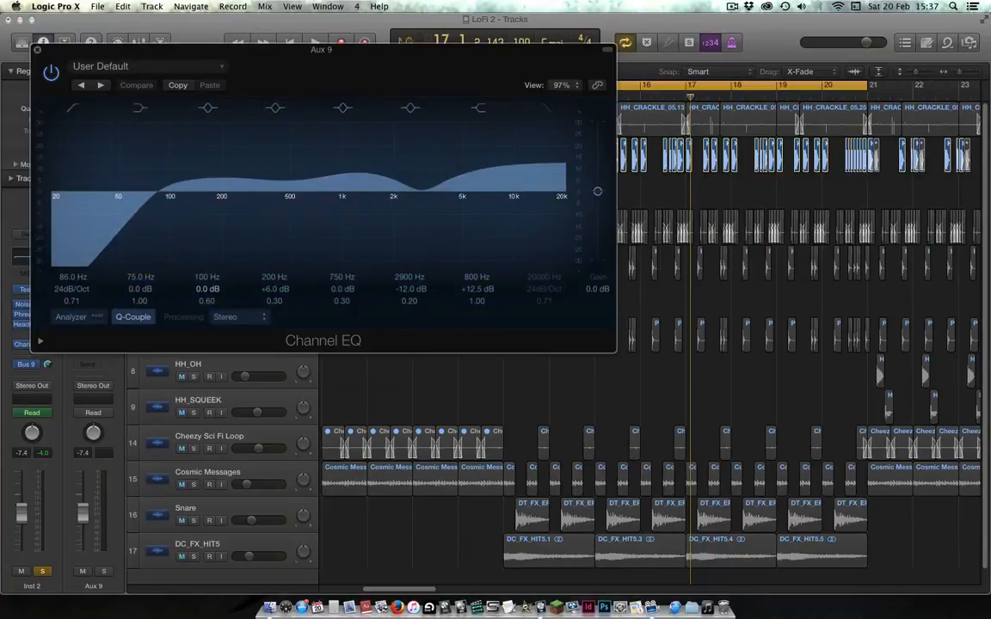
Solo Aux 9 and audition it with HH_BD and Inst 2, muting and unmuting Aux 9 to compare.
{"action": "left_click", "coordinate": [104, 571]}
{"action": "key", "text": "space"}
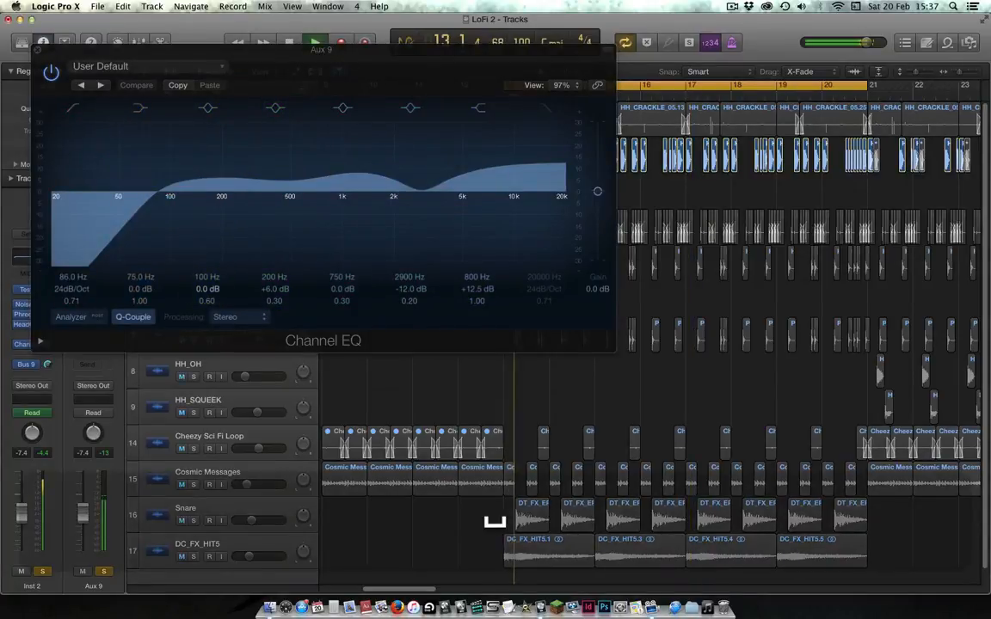
{"action": "left_click_drag", "start_coordinate": [320, 50], "coordinate": [592, 50]}
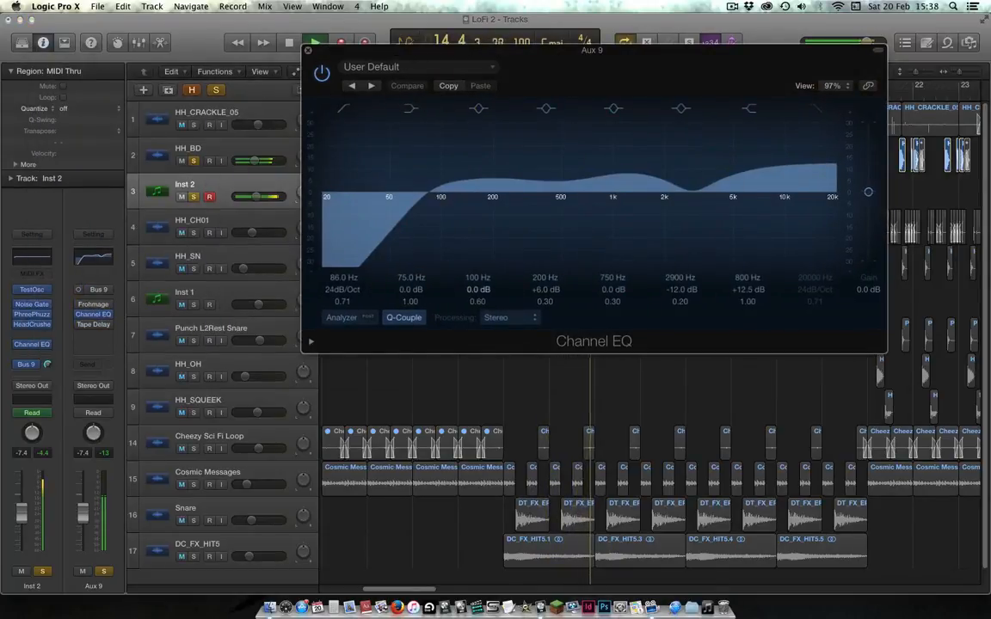
{"action": "left_click", "coordinate": [82, 571]}
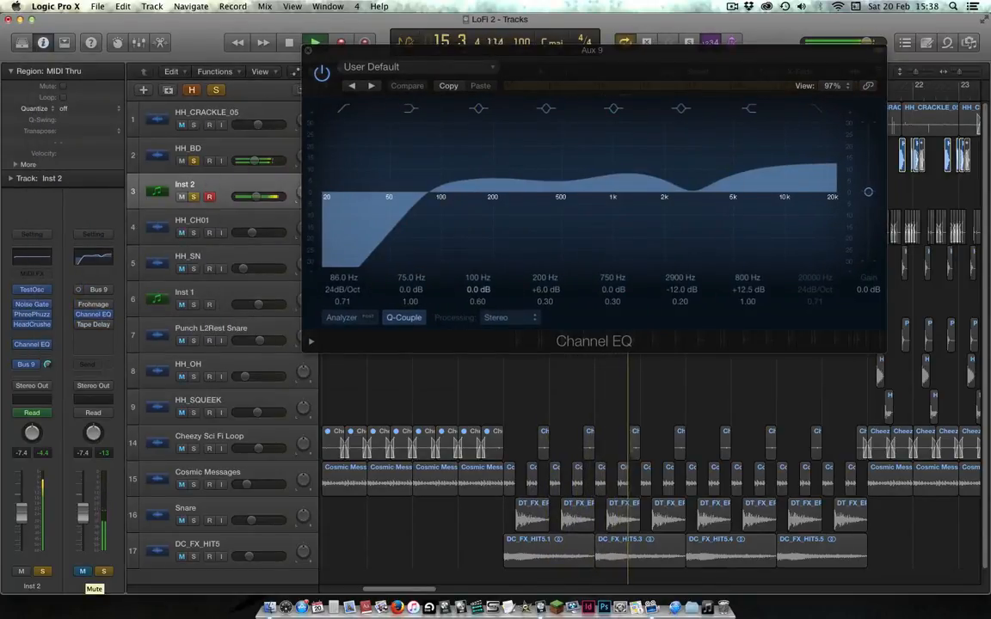
{"action": "left_click", "coordinate": [82, 572]}
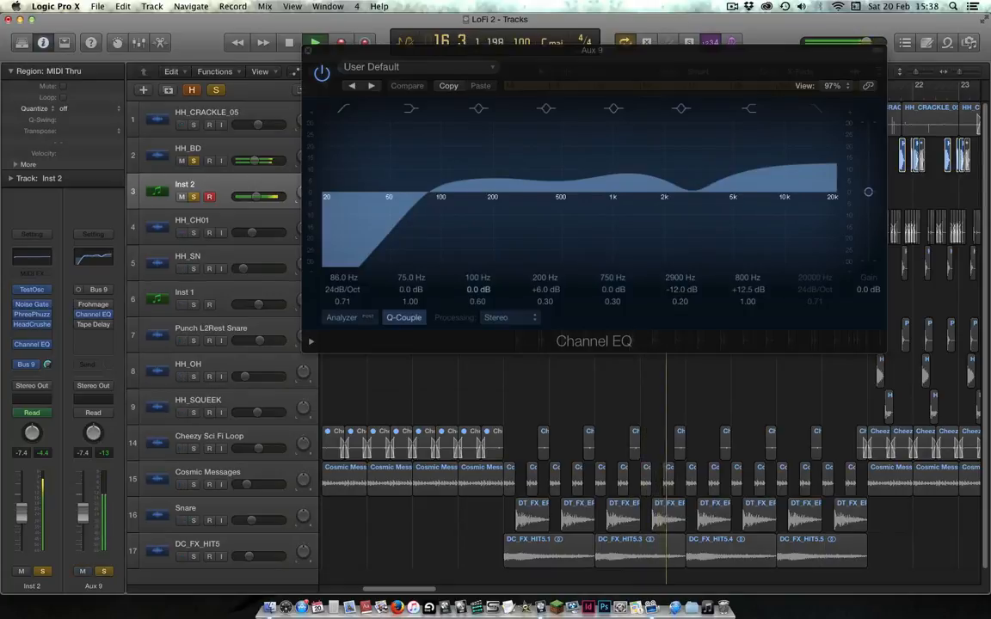
{"action": "key", "text": "space"}
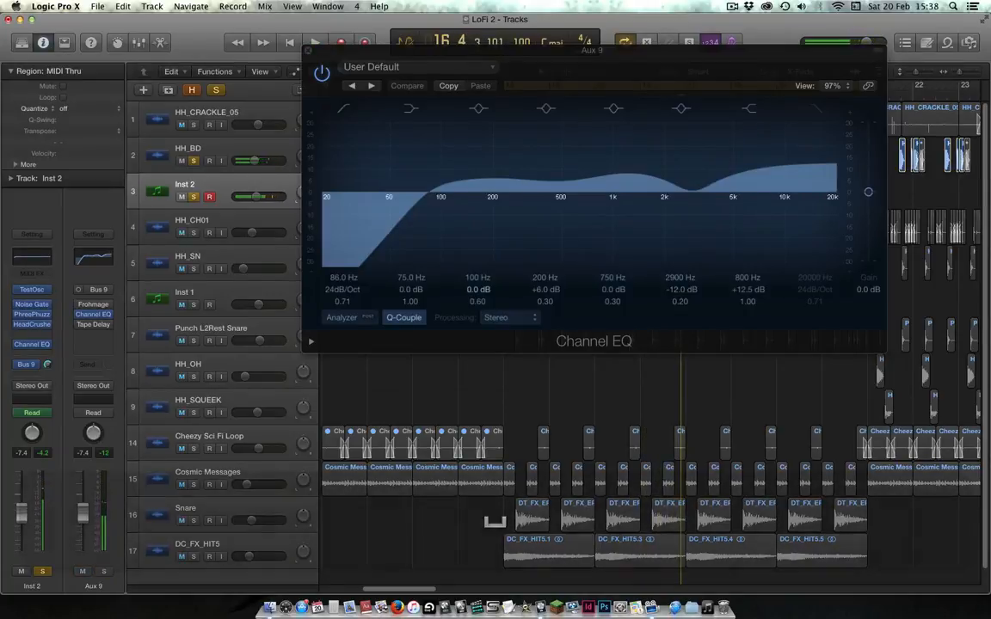
Unsolo Inst 2 and HH_BD, and close the Aux 9 Channel EQ.
{"action": "key", "text": "s"}
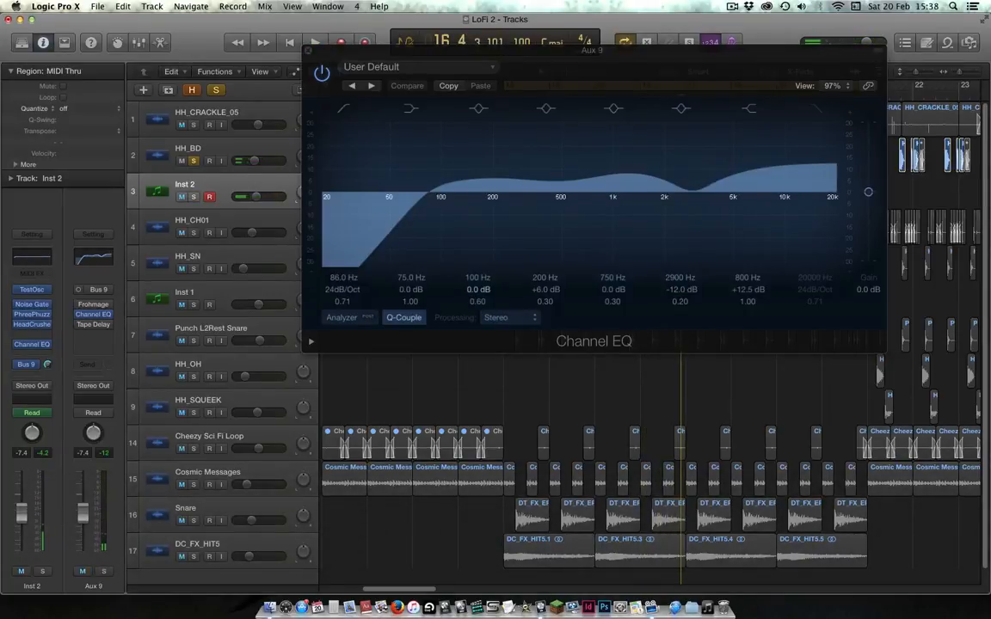
{"action": "key", "text": "super+w"}
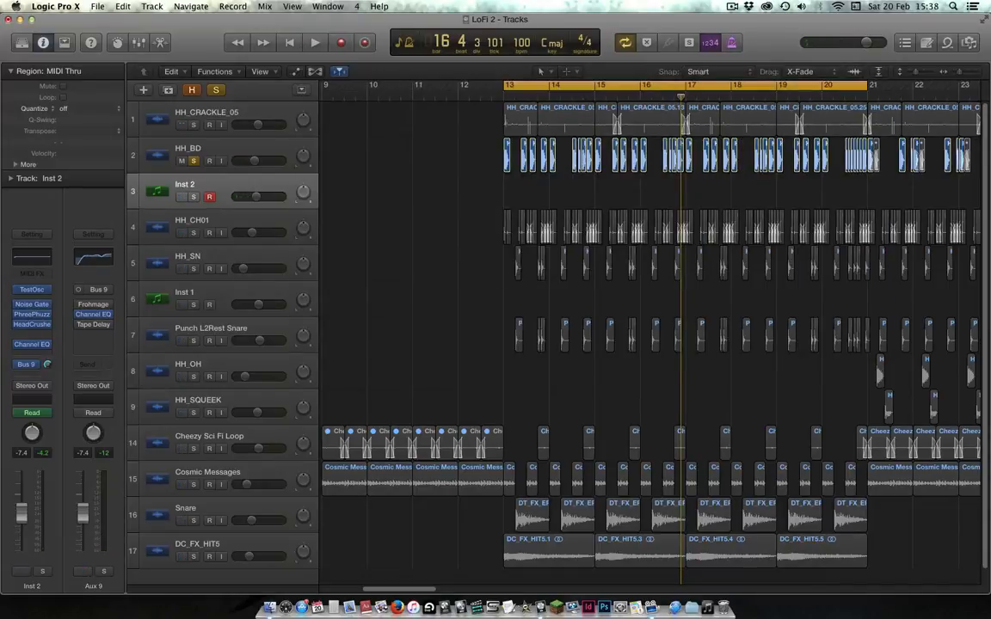
{"action": "left_click", "coordinate": [194, 161]}
Audition the full mix of all tracks from bar 13, stopping and restarting playback once.
{"action": "key", "text": "space"}
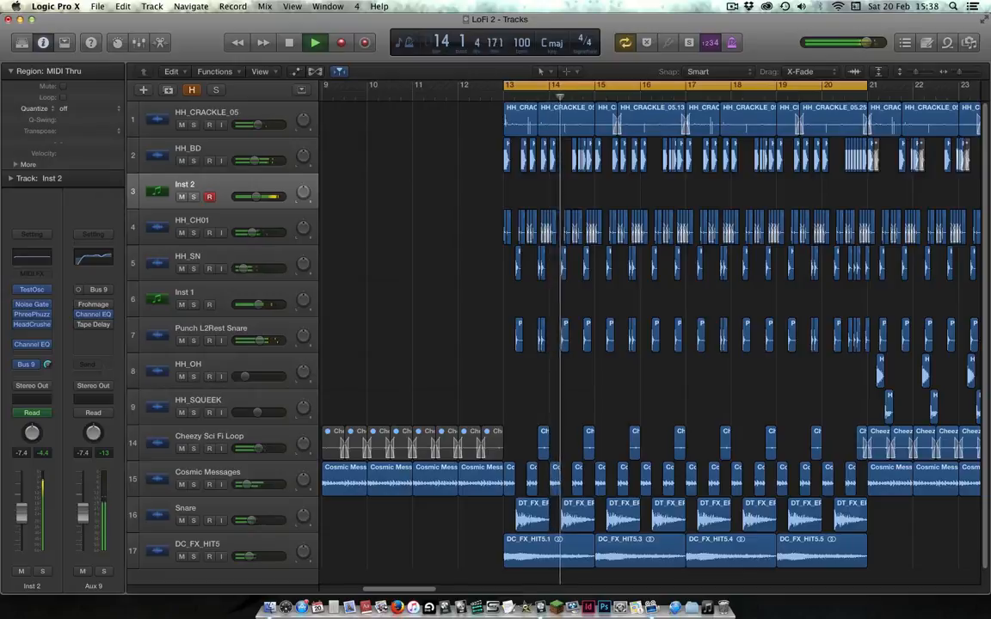
{"action": "key", "text": "space"}
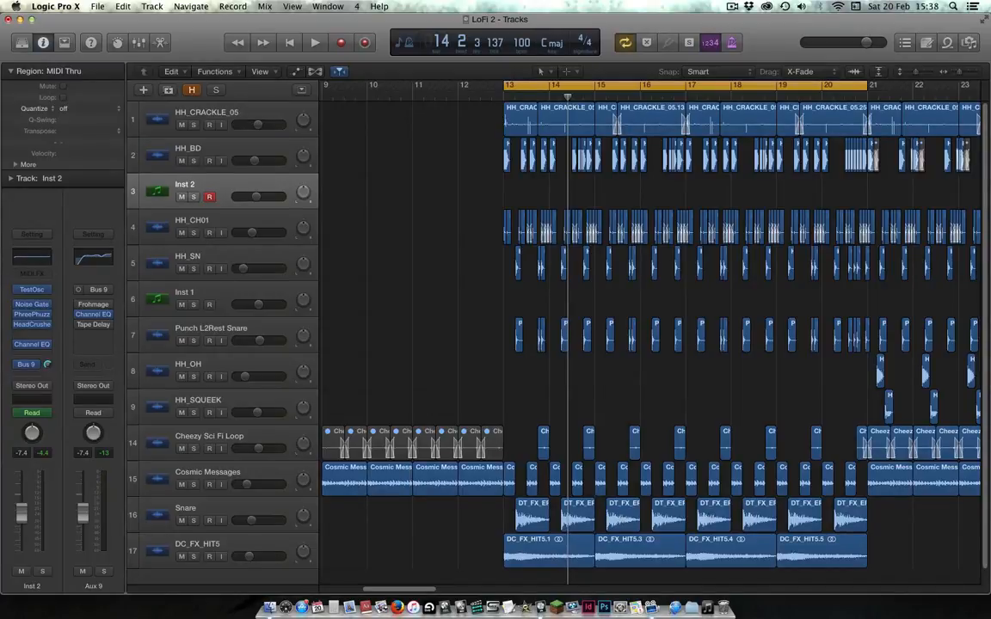
{"action": "key", "text": "space"}
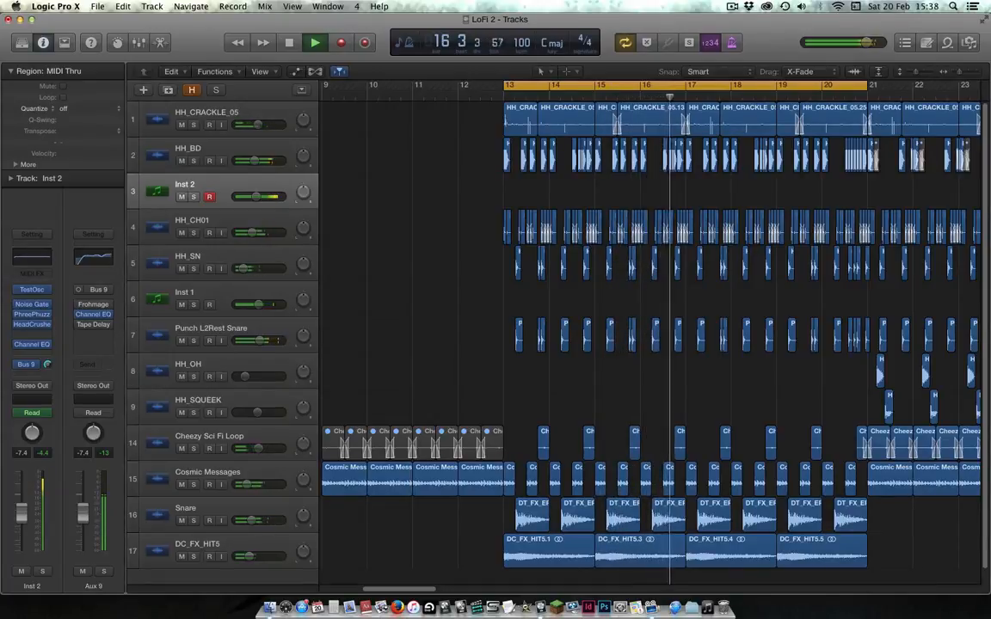
{"action": "key", "text": "space"}
Display the Test Oscillator on Inst 2, examine its frequency control during playback, and close it.
{"action": "key", "text": "Up"}
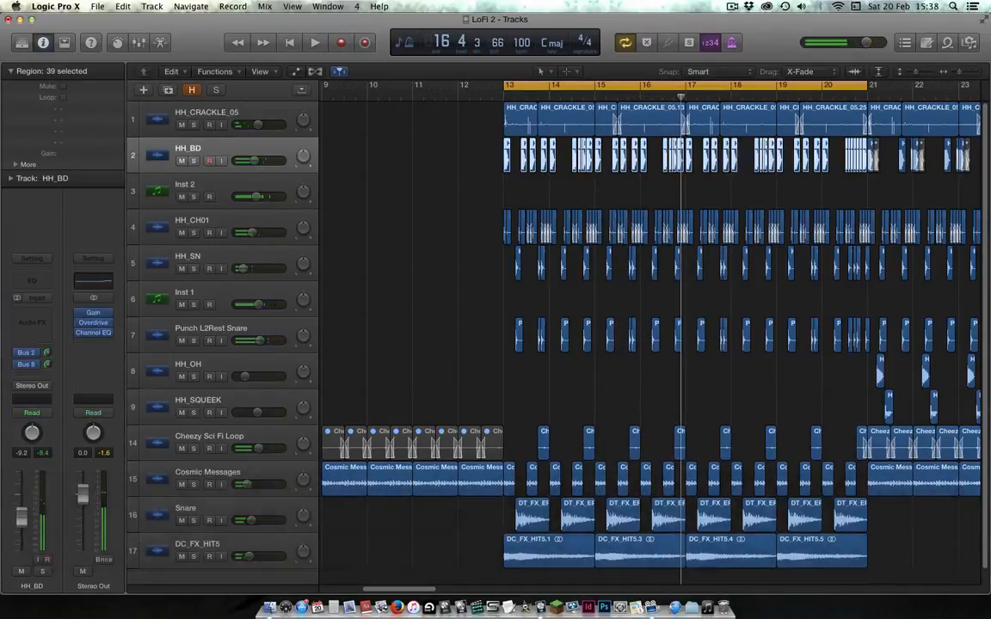
{"action": "key", "text": "Down"}
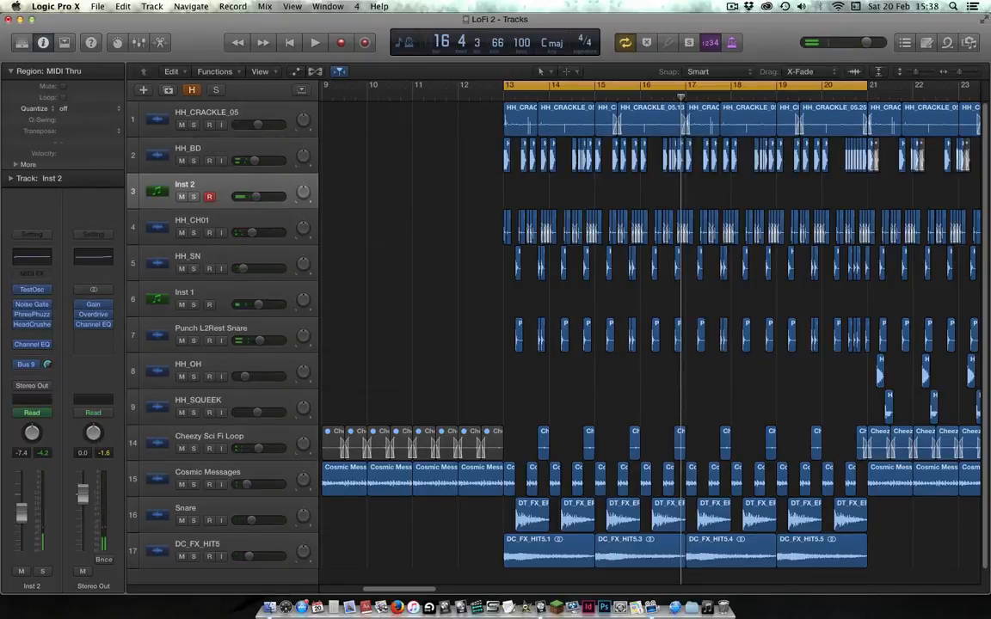
{"action": "key", "text": "v"}
{"action": "left_click_drag", "start_coordinate": [505, 162], "coordinate": [734, 195]}
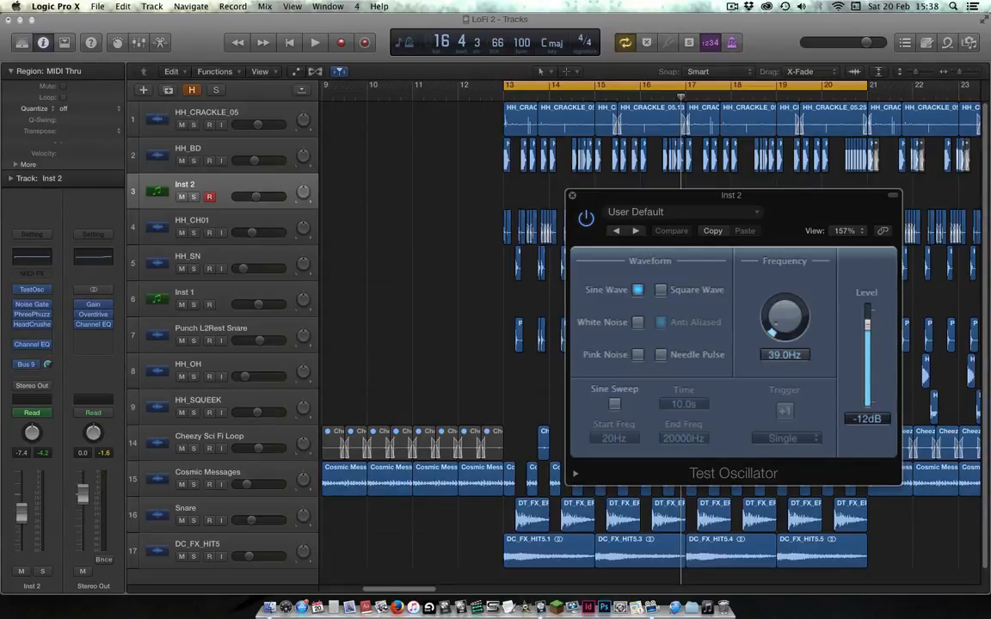
{"action": "key", "text": "space"}
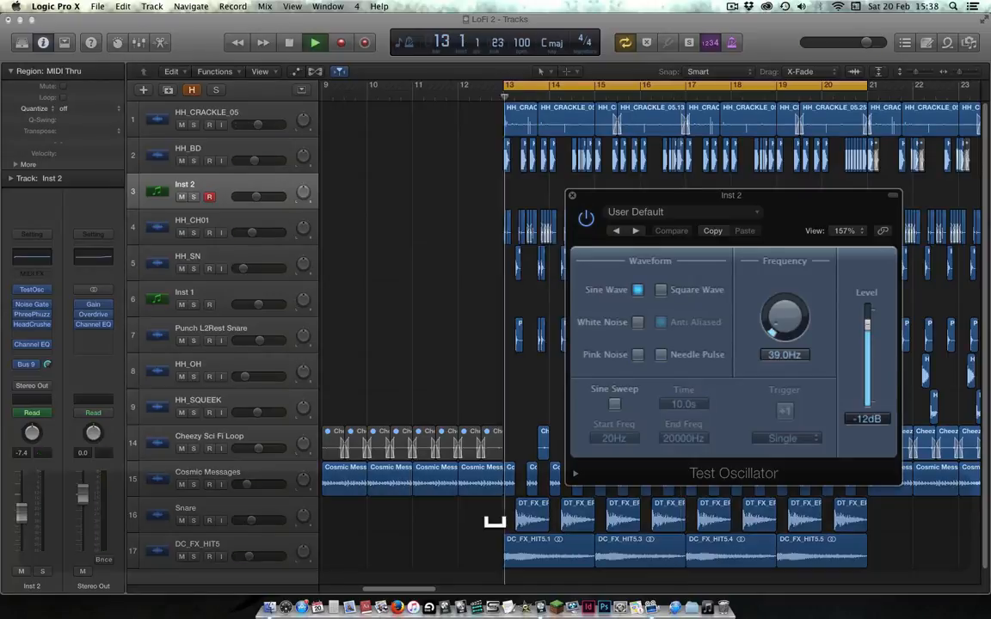
{"action": "mouse_move", "coordinate": [785, 319]}
{"action": "left_mouse_down"}
{"action": "mouse_move", "coordinate": [784, 287]}
{"action": "mouse_move", "coordinate": [784, 321]}
{"action": "left_mouse_up"}
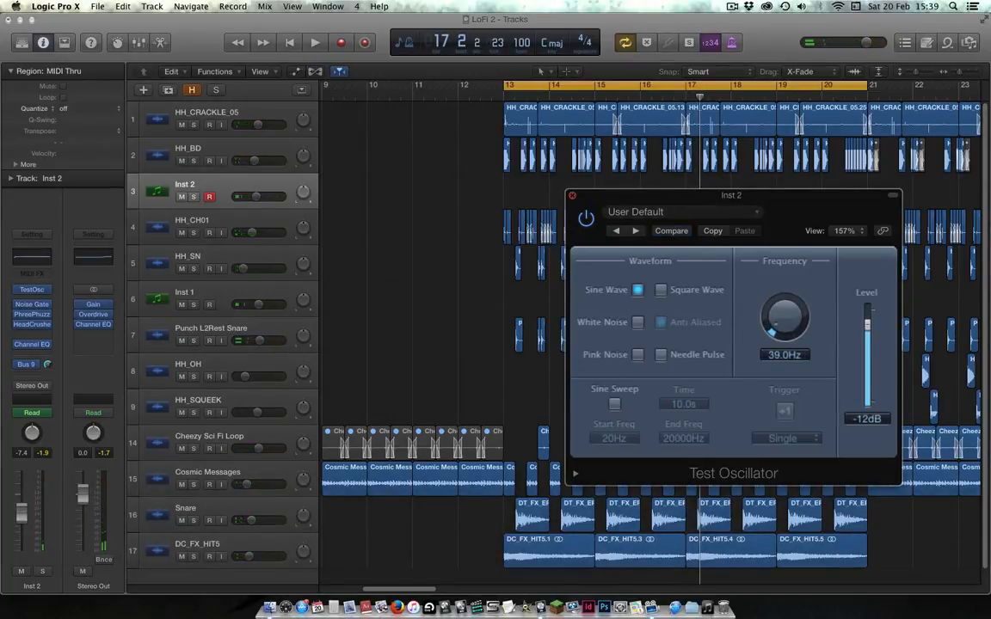
{"action": "left_click", "coordinate": [572, 195]}
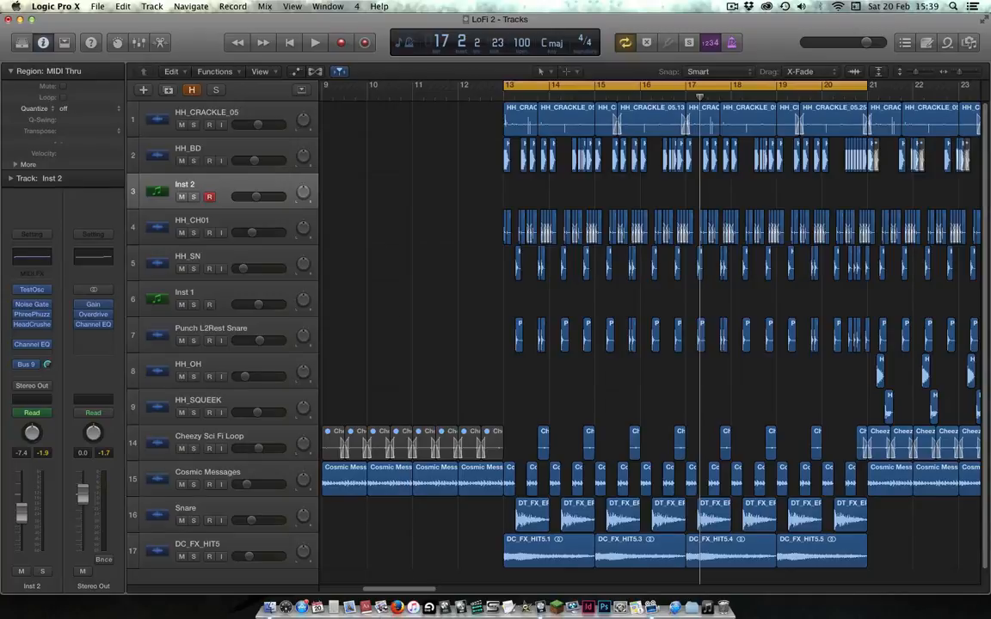
Show the track automation, enable Inst 2's automation lane, and assign it to the TestOsc Frequency parameter.
{"action": "key", "text": "a"}
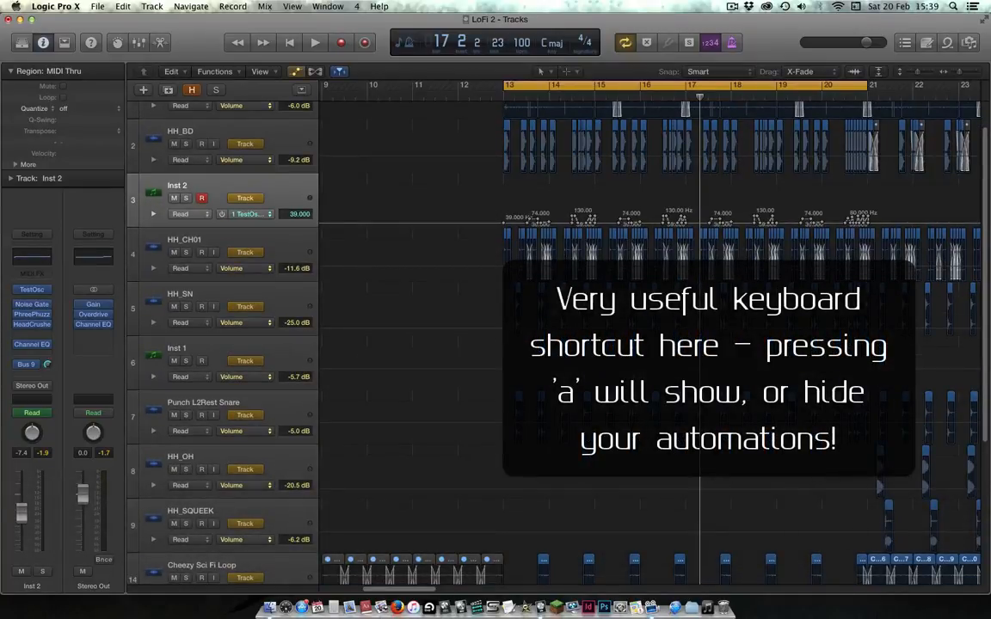
{"action": "left_click", "coordinate": [222, 214]}
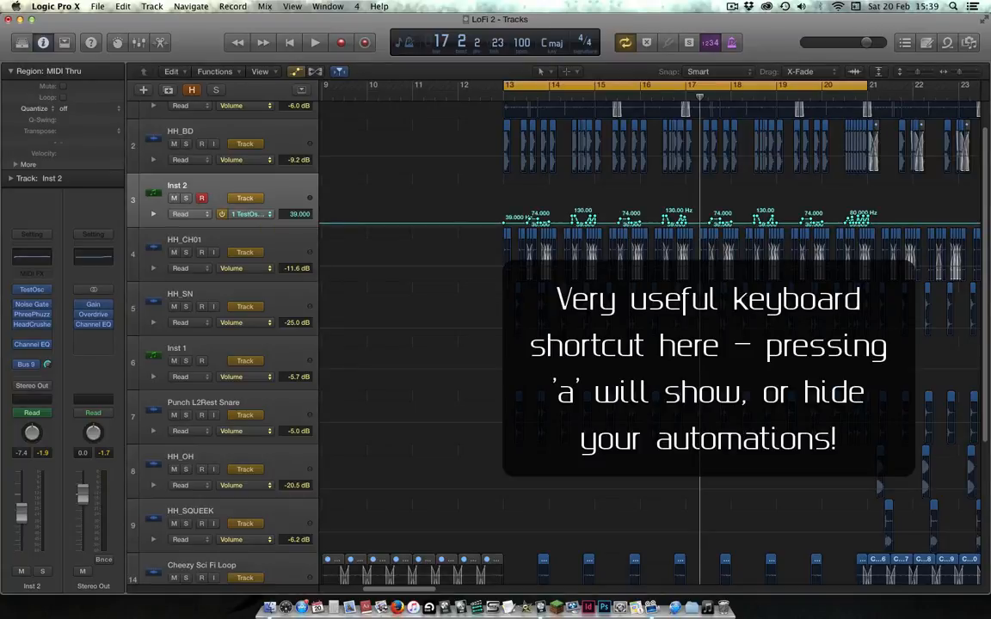
{"action": "left_click", "coordinate": [248, 214]}
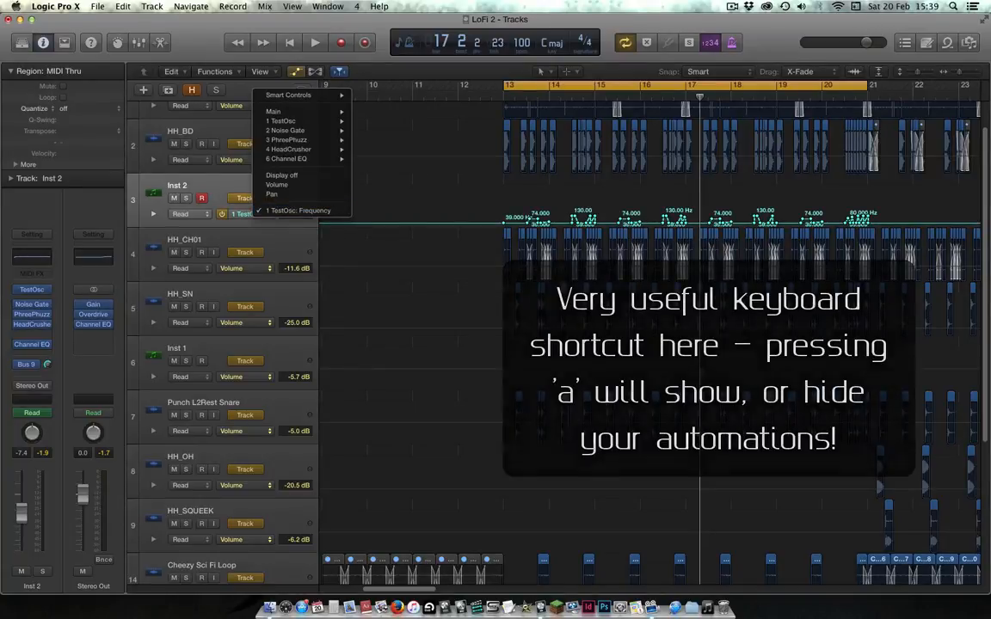
{"action": "left_click", "coordinate": [236, 200]}
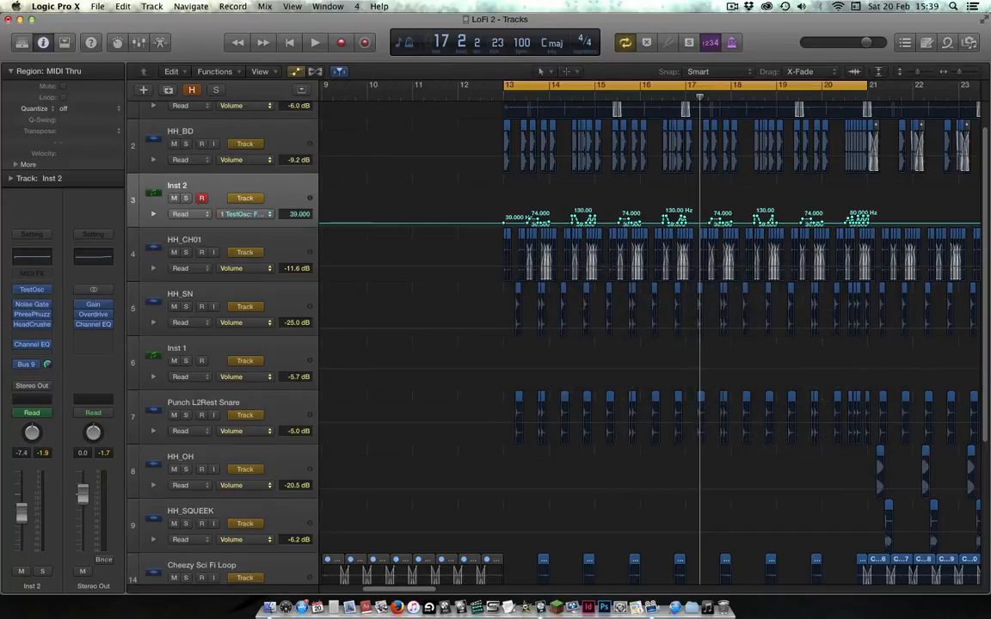
{"action": "left_click", "coordinate": [247, 213]}
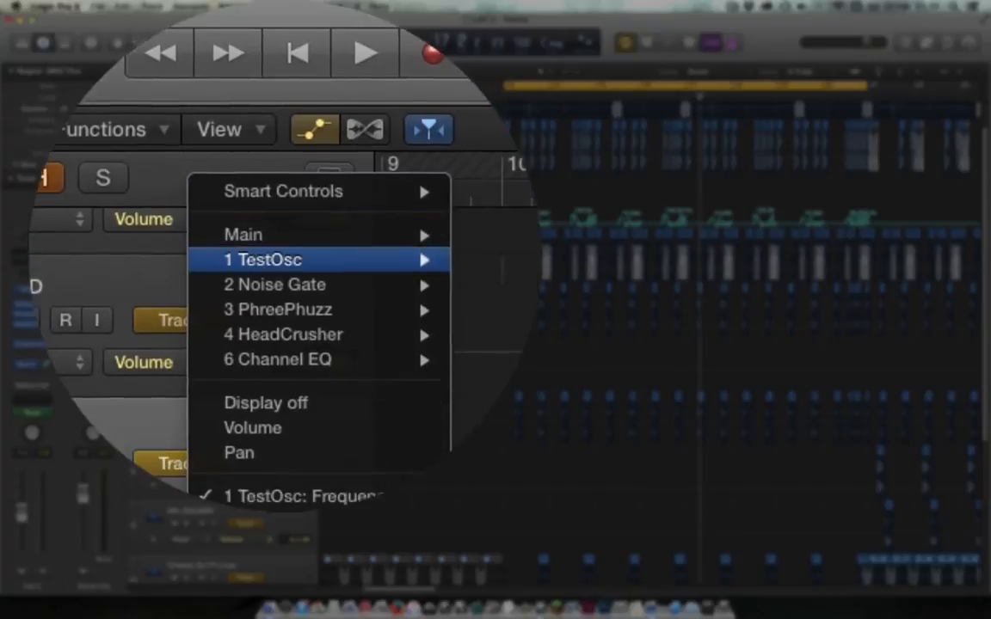
{"action": "mouse_move", "coordinate": [345, 316]}
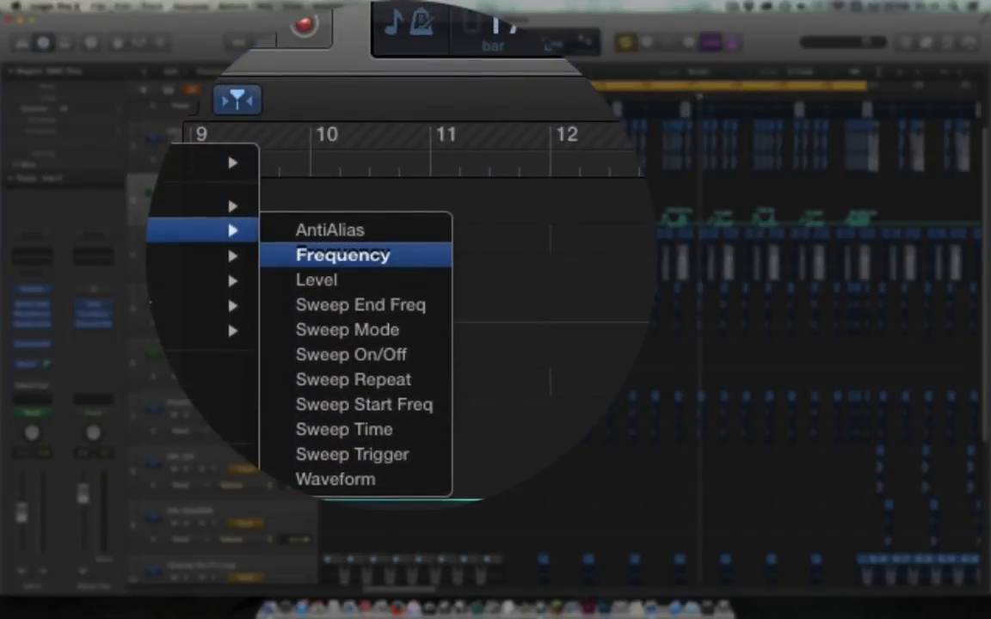
{"action": "left_click", "coordinate": [343, 255]}
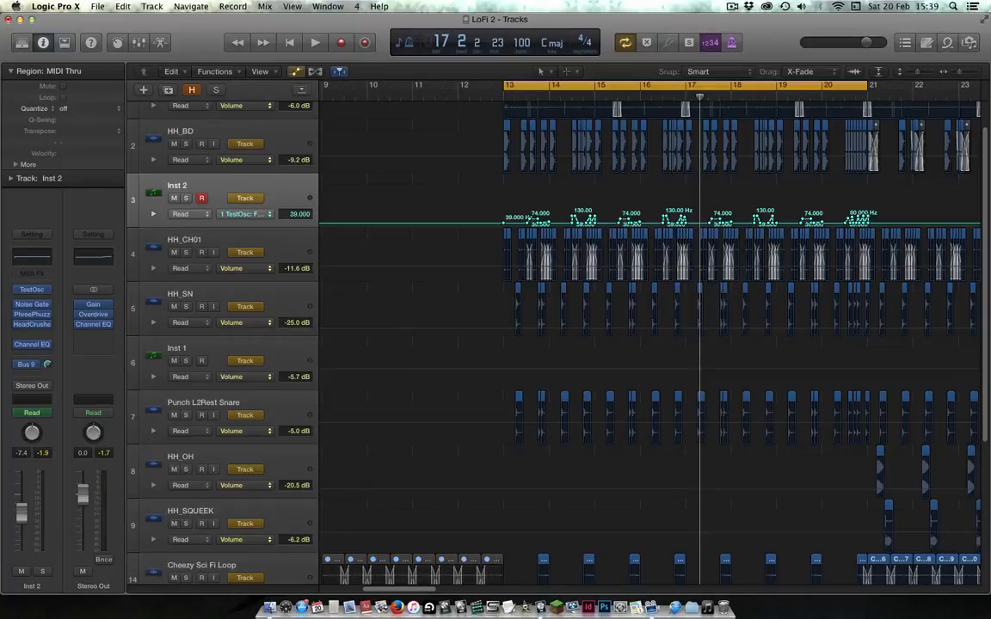
Examine the TestOsc Frequency automation points on Inst 2 up close, back to bar 13.
{"action": "left_click_drag", "start_coordinate": [917, 71], "coordinate": [925, 71]}
{"action": "left_click_drag", "start_coordinate": [960, 72], "coordinate": [965, 71]}
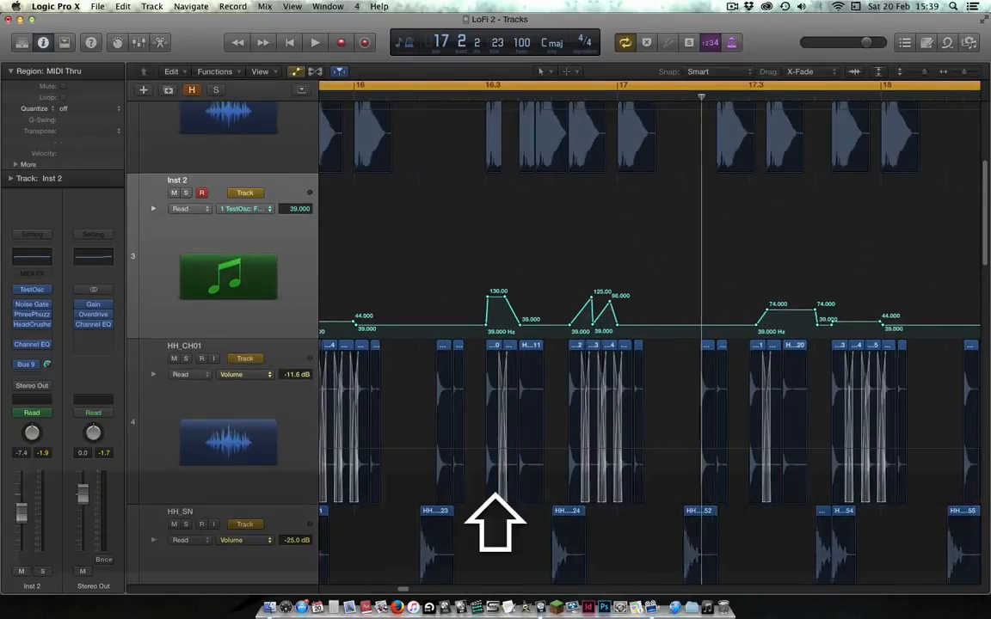
{"action": "scroll", "coordinate": [650, 344], "scroll_direction": "left", "scroll_amount": 7}
{"action": "scroll", "coordinate": [649, 344], "scroll_direction": "left", "scroll_amount": 5}
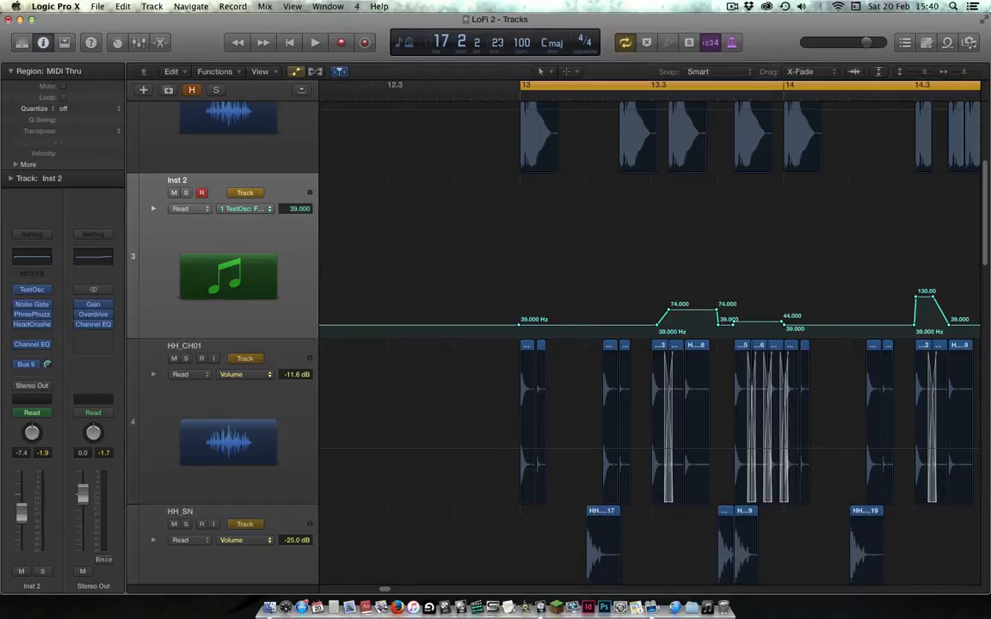
Hide the track automation and audition the full mix again from bar 13.
{"action": "key", "text": "a"}
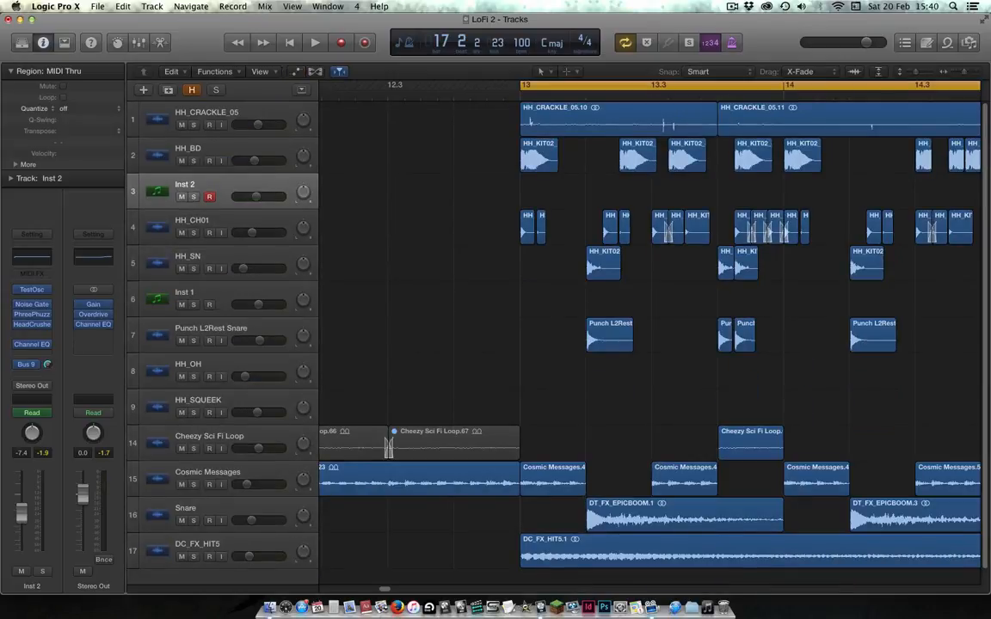
{"action": "key", "text": "space"}
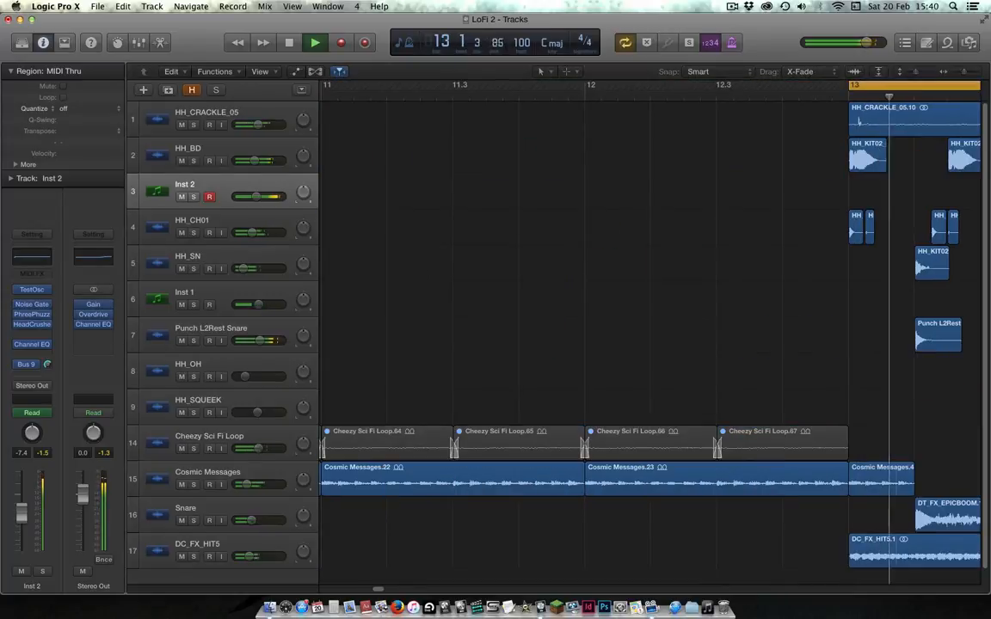
{"action": "key", "text": "space"}
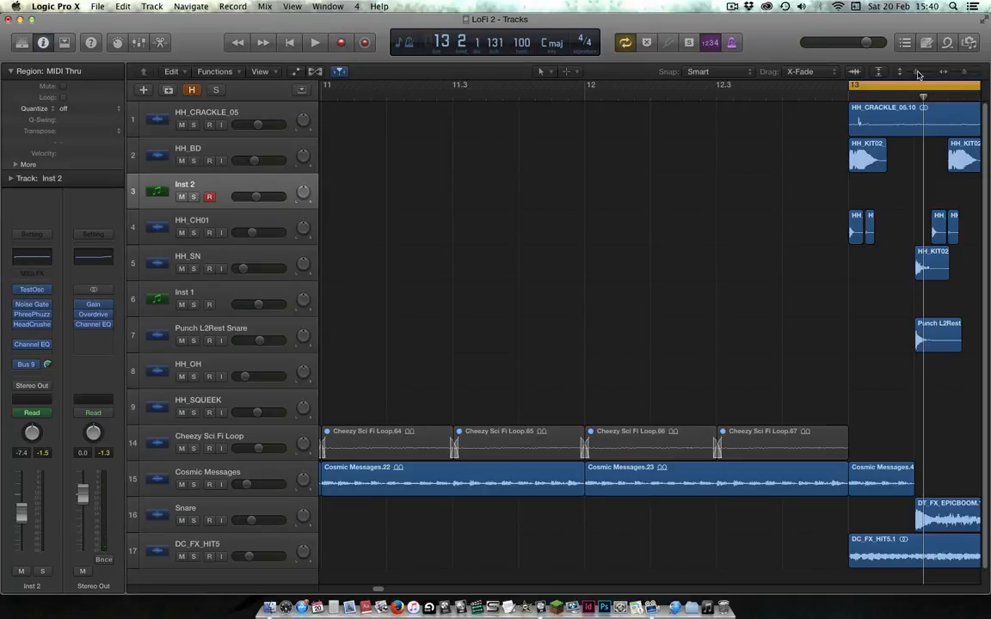
Bring up the Aux 9 channel strip fed by Inst 2's Bus 9 send.
{"action": "left_click_drag", "start_coordinate": [916, 73], "coordinate": [961, 75]}
{"action": "scroll", "coordinate": [710, 170], "scroll_direction": "right", "scroll_amount": 10}
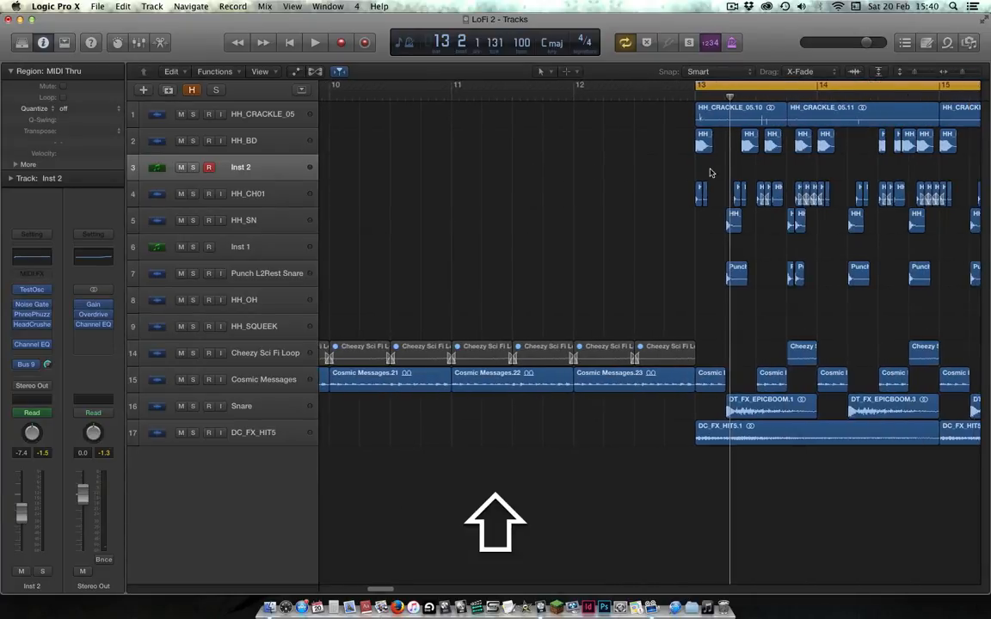
{"action": "scroll", "coordinate": [547, 204], "scroll_direction": "right", "scroll_amount": 5}
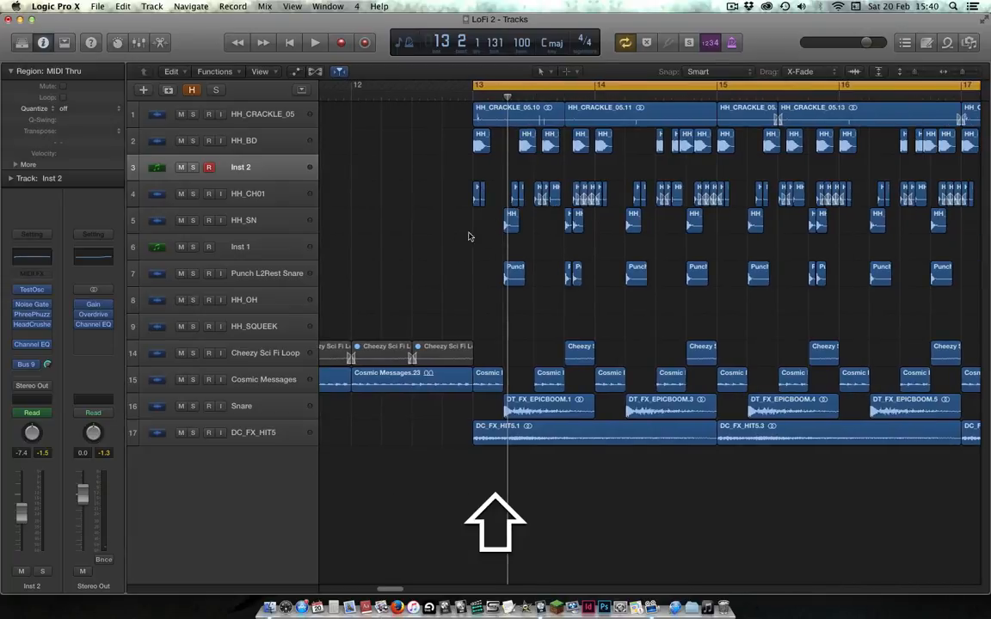
{"action": "scroll", "coordinate": [468, 235], "scroll_direction": "right", "scroll_amount": 2}
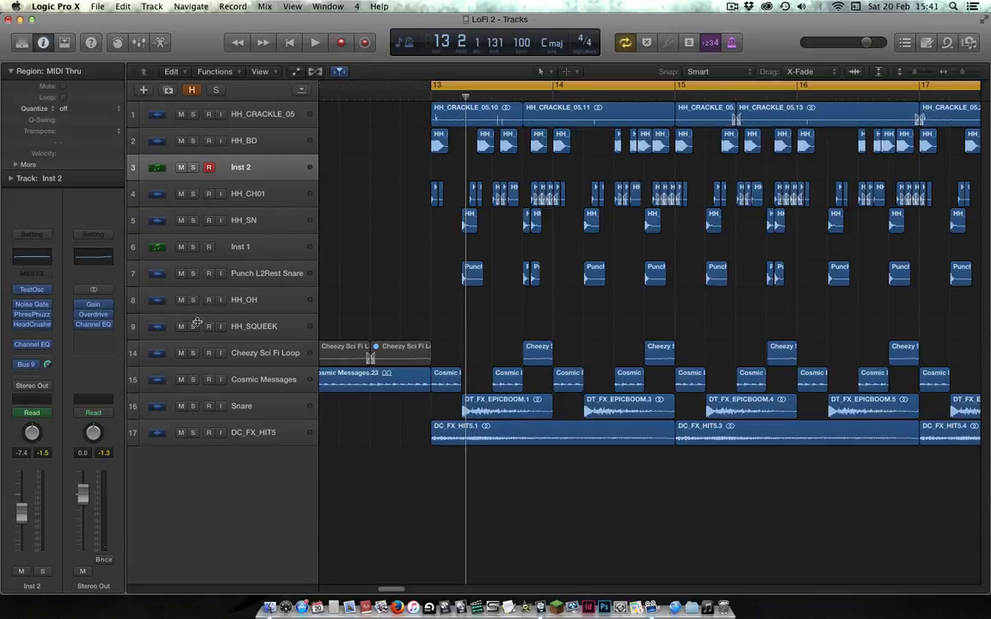
{"action": "left_click", "coordinate": [26, 364]}
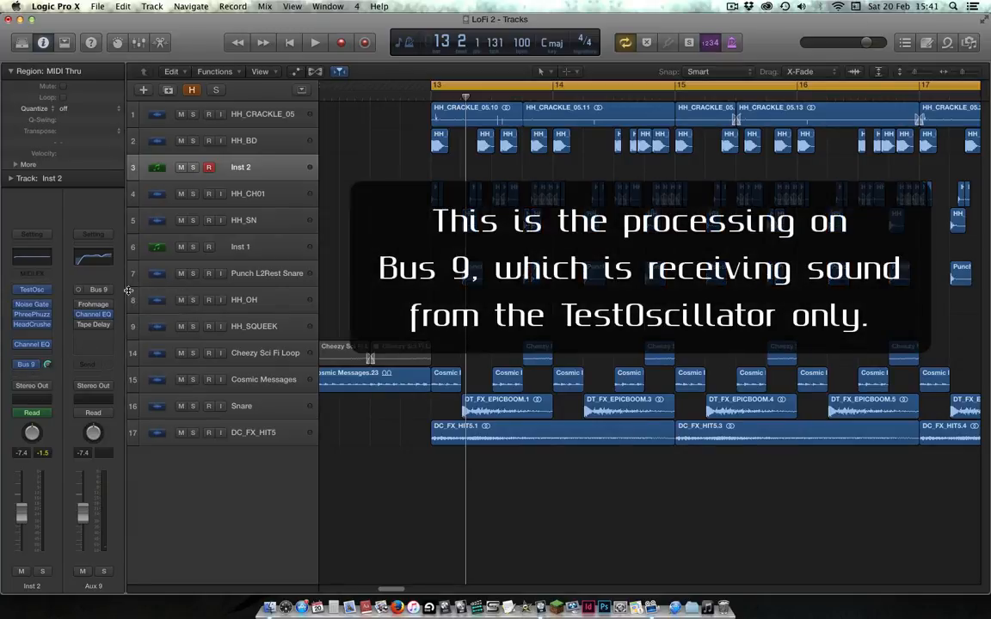
Mute the Cheezy Sci Fi Loop and Cosmic Messages tracks and play the mix.
{"action": "mouse_move", "coordinate": [98, 306]}
{"action": "left_click", "coordinate": [182, 382]}
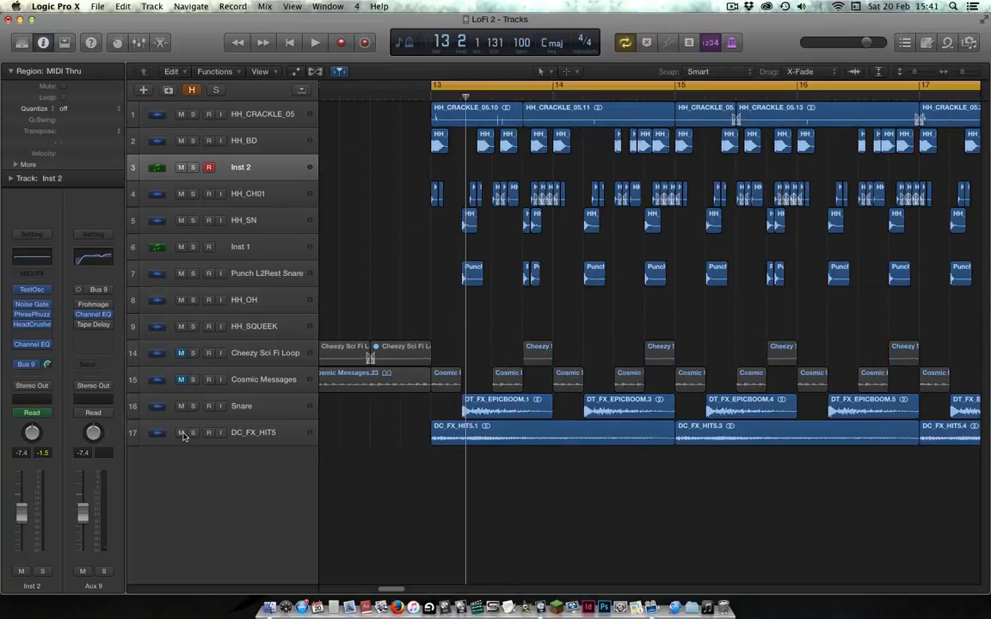
{"action": "key", "text": "space"}
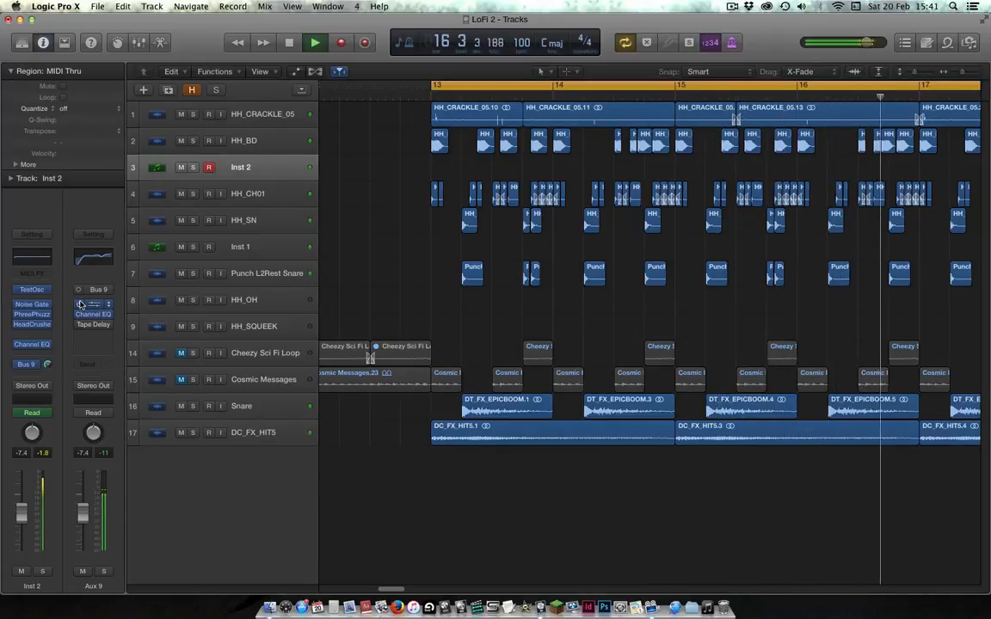
Open Aux 9's Frohmage filter with playback stopped and check its place and channel format among the Ohm Force Audio Units plug-ins.
{"action": "left_click", "coordinate": [94, 305]}
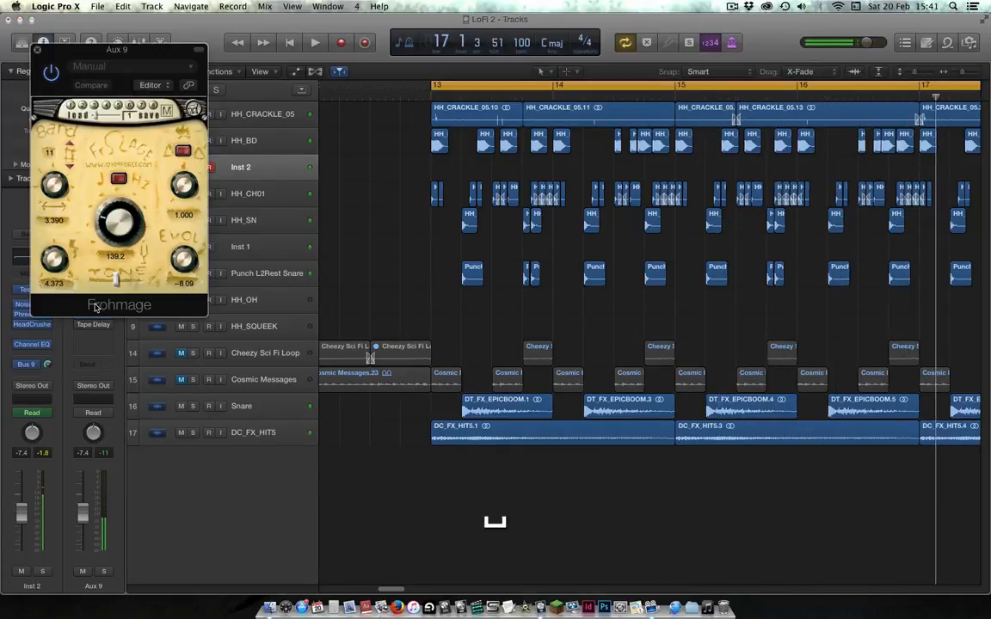
{"action": "key", "text": "space"}
{"action": "left_click_drag", "start_coordinate": [154, 53], "coordinate": [580, 232]}
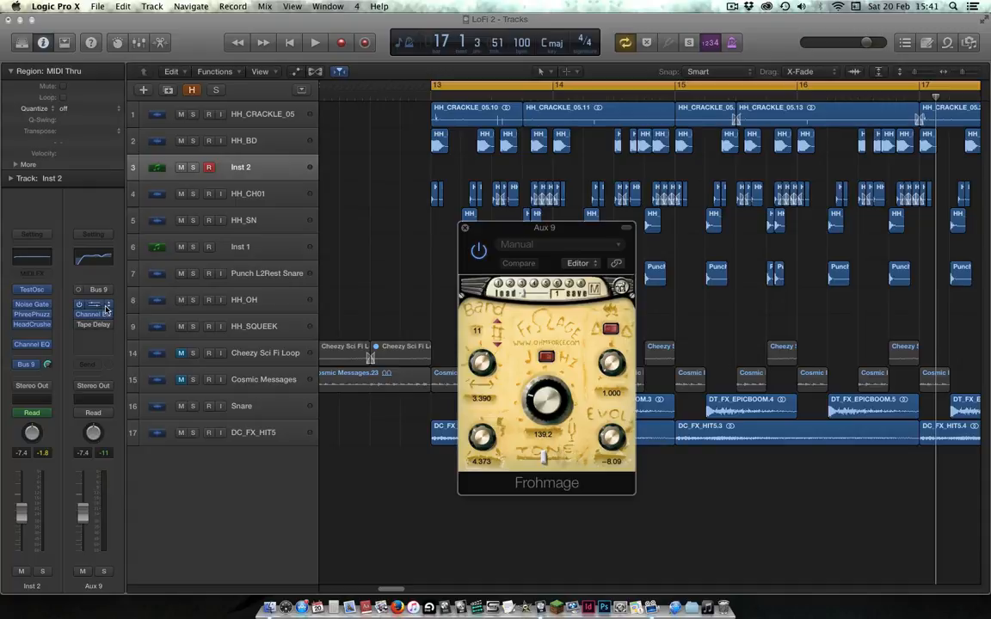
{"action": "left_click", "coordinate": [106, 308]}
{"action": "mouse_move", "coordinate": [136, 468]}
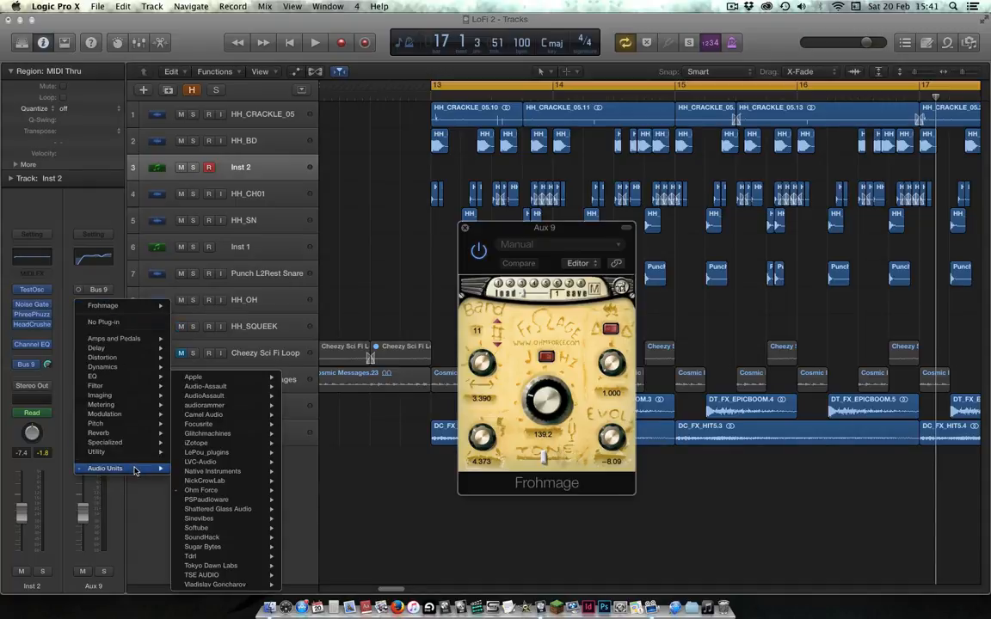
{"action": "mouse_move", "coordinate": [226, 492]}
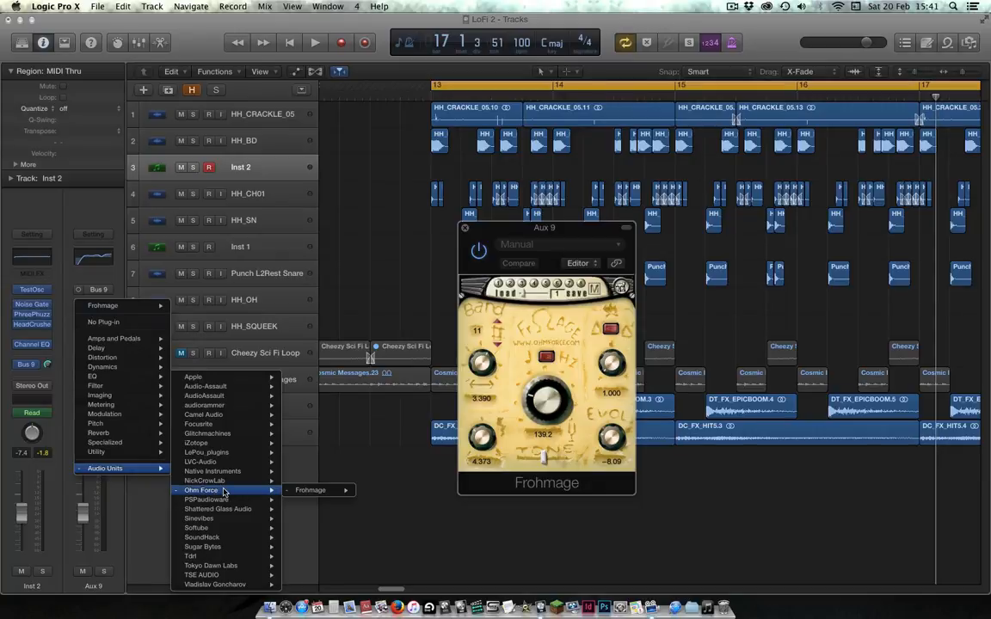
{"action": "mouse_move", "coordinate": [358, 489]}
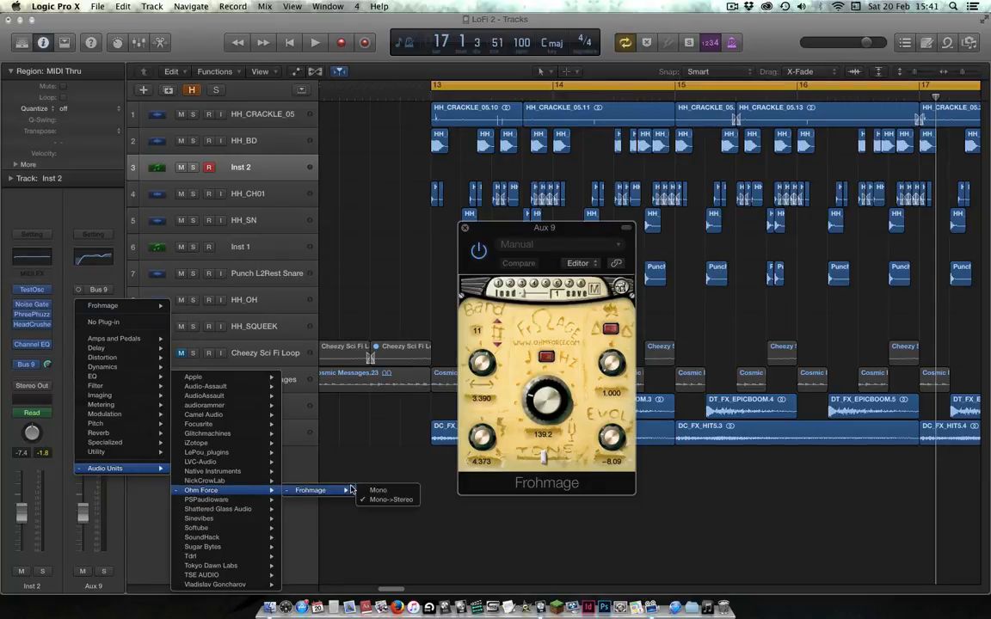
{"action": "left_click", "coordinate": [386, 459]}
{"action": "left_click_drag", "start_coordinate": [576, 229], "coordinate": [471, 262]}
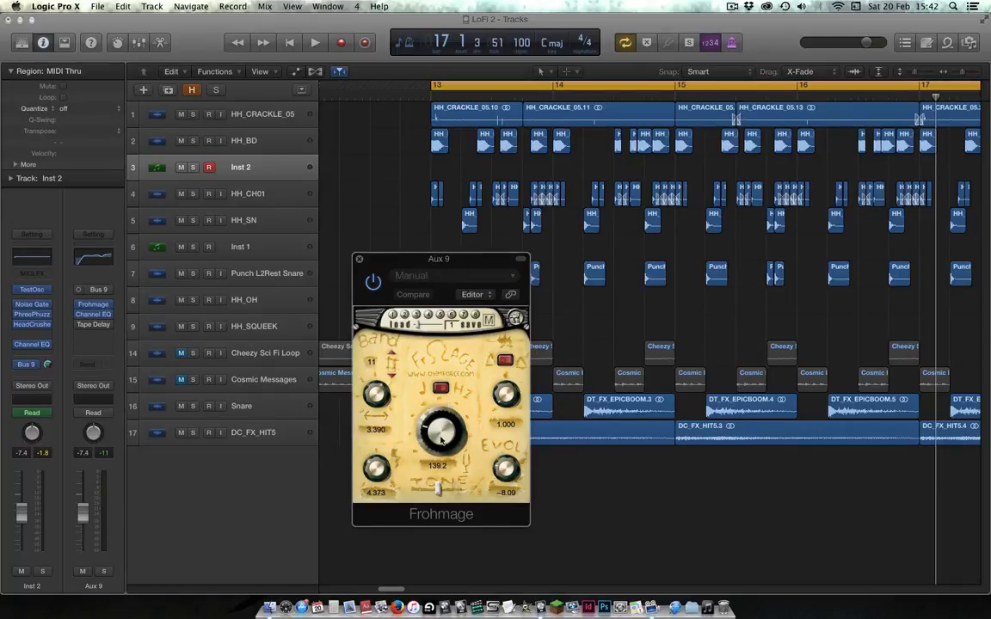
Audition Frohmage's main frequency at 117.5 and 152.4 with the knob below Evol at -18.3, restore its original settings and close it.
{"action": "key", "text": "space"}
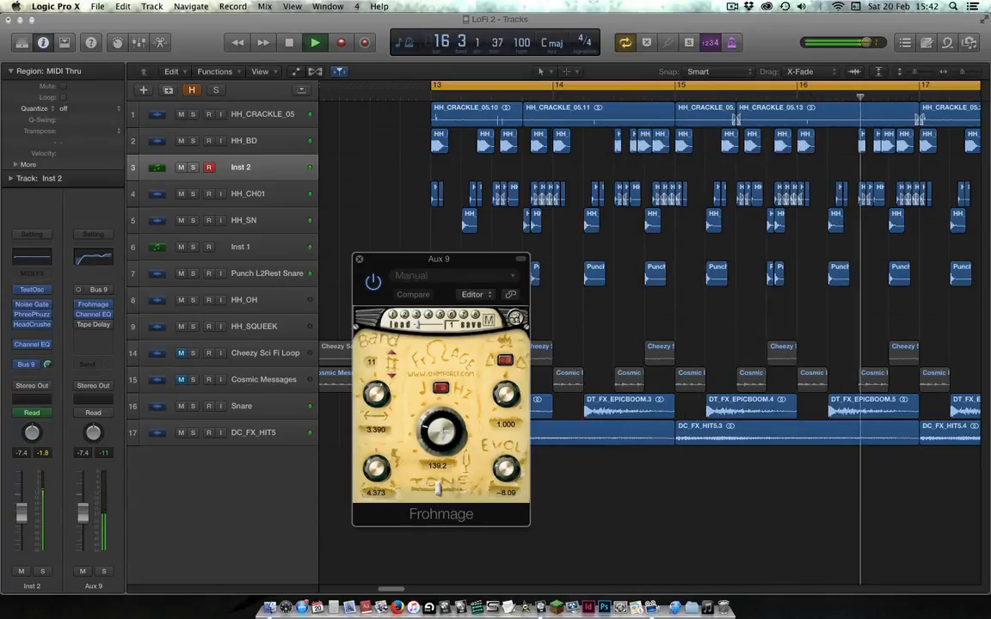
{"action": "left_click_drag", "start_coordinate": [441, 433], "coordinate": [441, 407]}
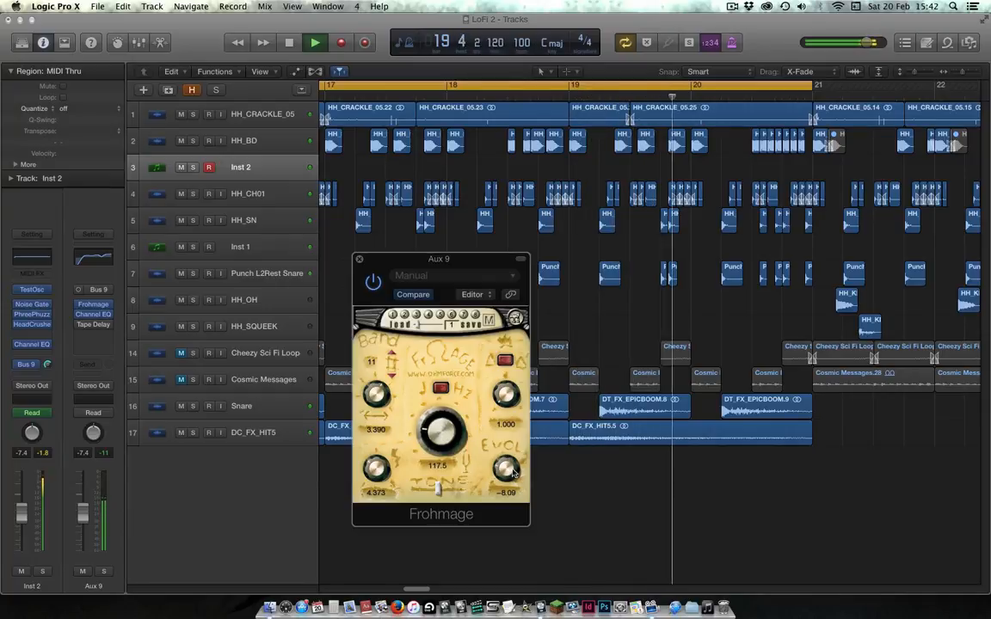
{"action": "mouse_move", "coordinate": [506, 469]}
{"action": "left_mouse_down"}
{"action": "mouse_move", "coordinate": [506, 421]}
{"action": "mouse_move", "coordinate": [506, 482]}
{"action": "left_mouse_up"}
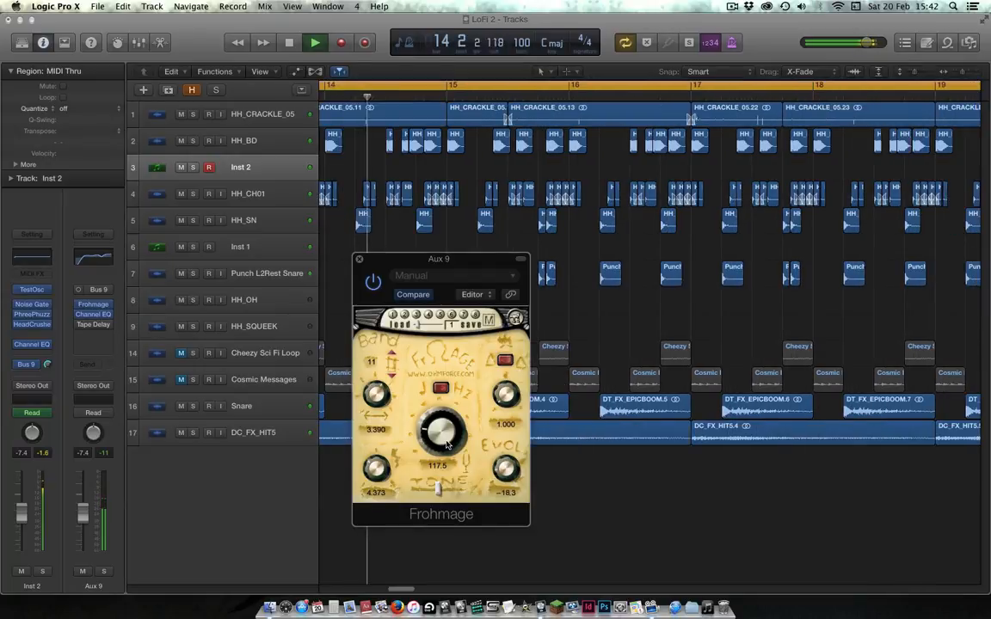
{"action": "mouse_move", "coordinate": [443, 433]}
{"action": "left_mouse_down"}
{"action": "mouse_move", "coordinate": [443, 406]}
{"action": "mouse_move", "coordinate": [443, 419]}
{"action": "left_mouse_up"}
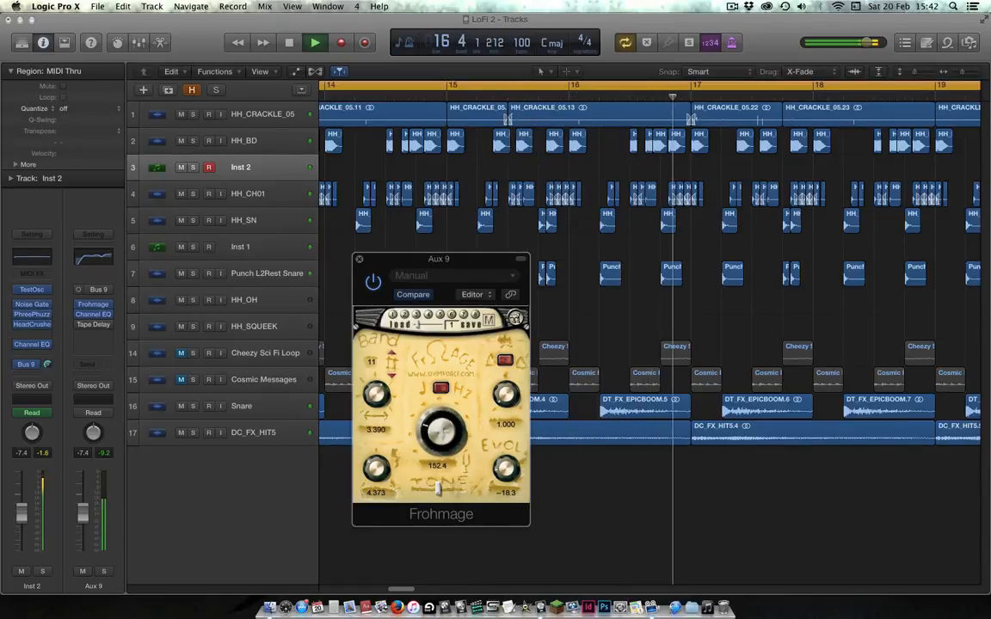
{"action": "key", "text": "space"}
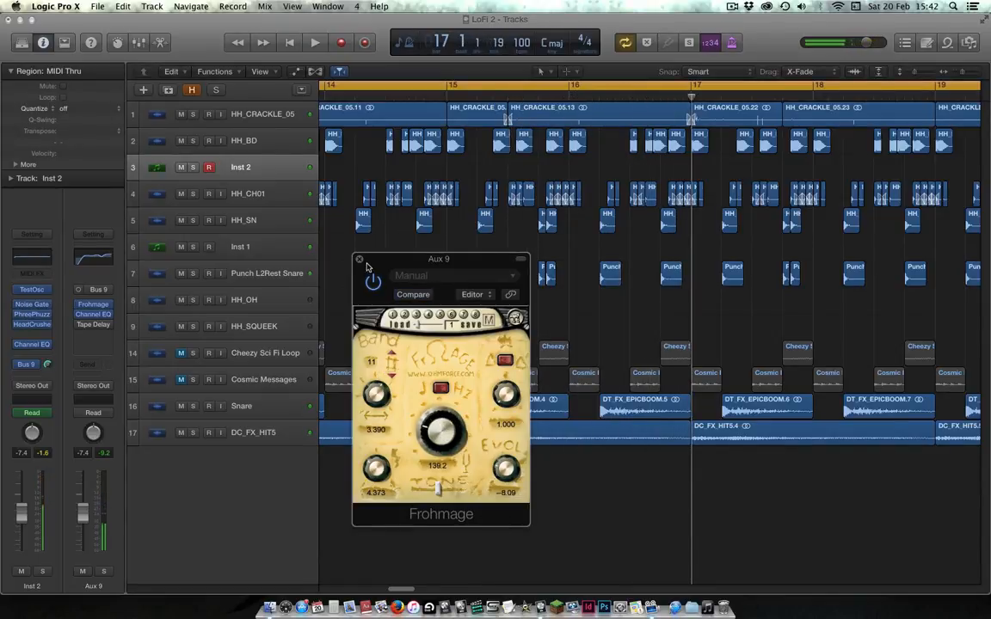
{"action": "left_click", "coordinate": [360, 259]}
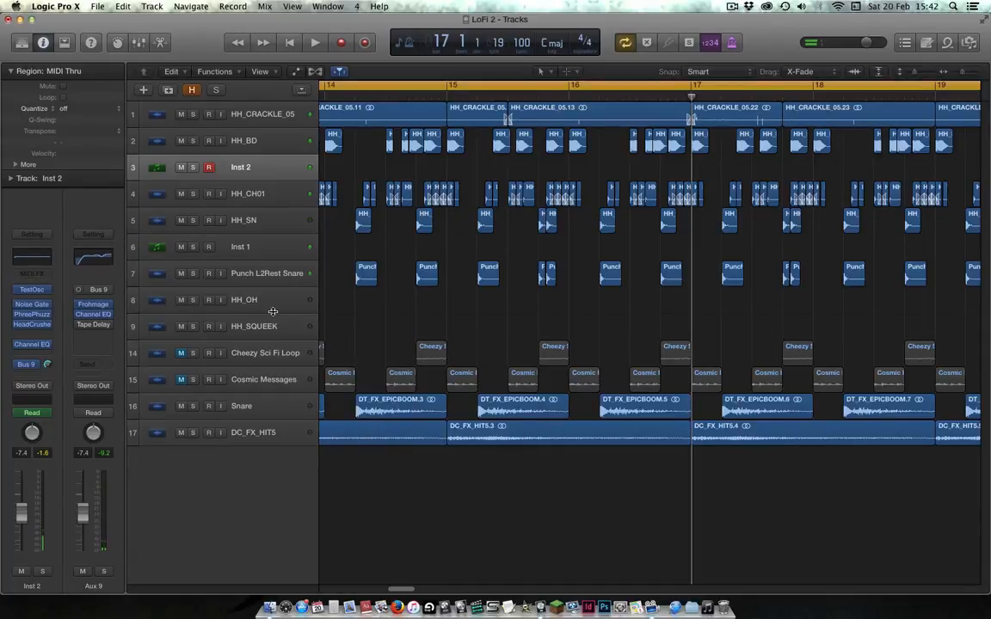
Open Aux 9's Tape Delay, enable it, and audition the mix with the delay active.
{"action": "left_click", "coordinate": [93, 324]}
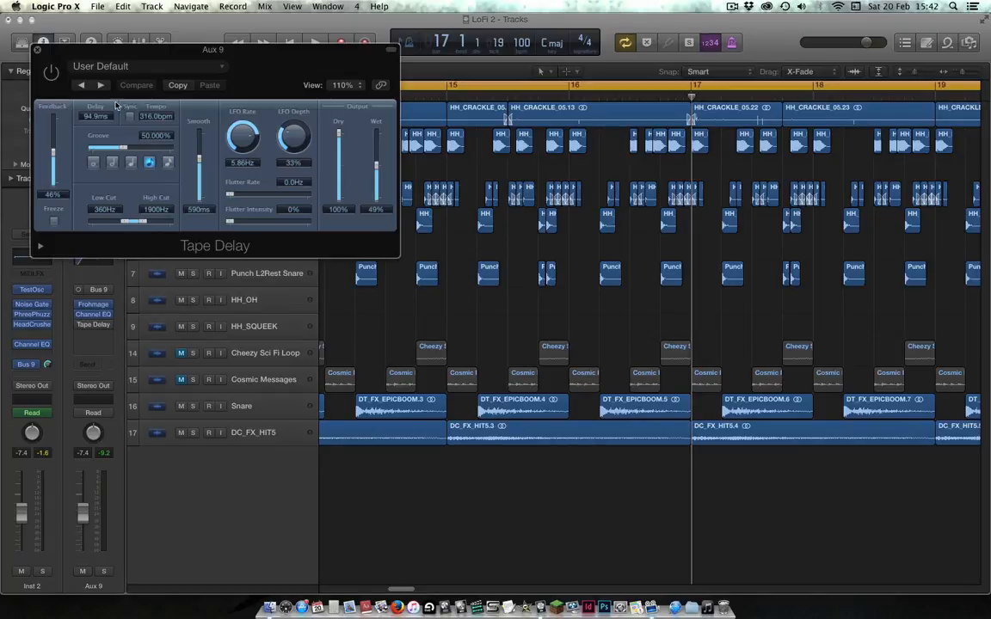
{"action": "left_click_drag", "start_coordinate": [146, 56], "coordinate": [388, 167]}
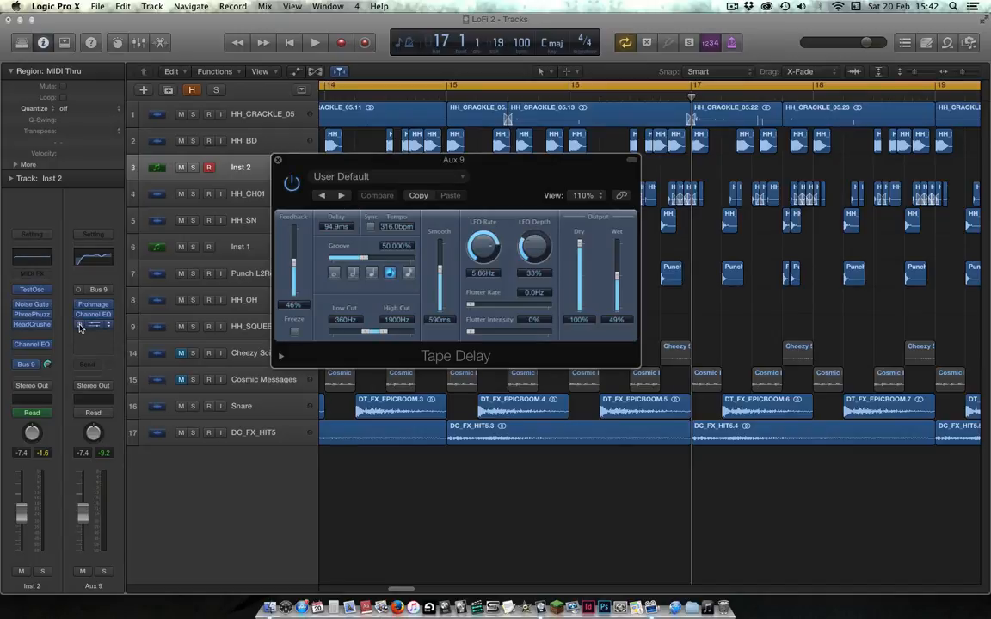
{"action": "key", "text": "space"}
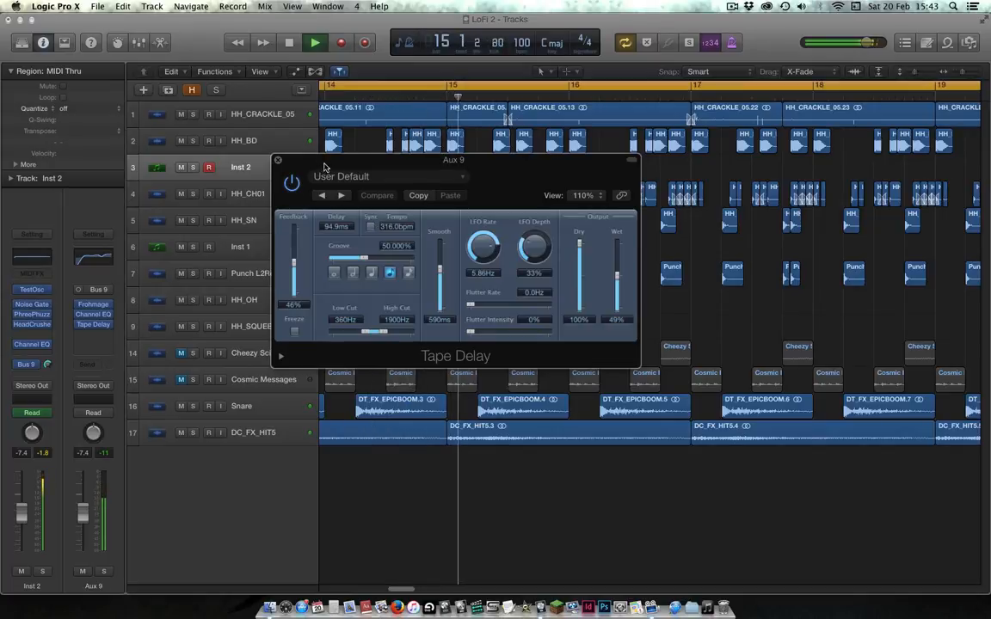
{"action": "left_click_drag", "start_coordinate": [334, 165], "coordinate": [449, 208]}
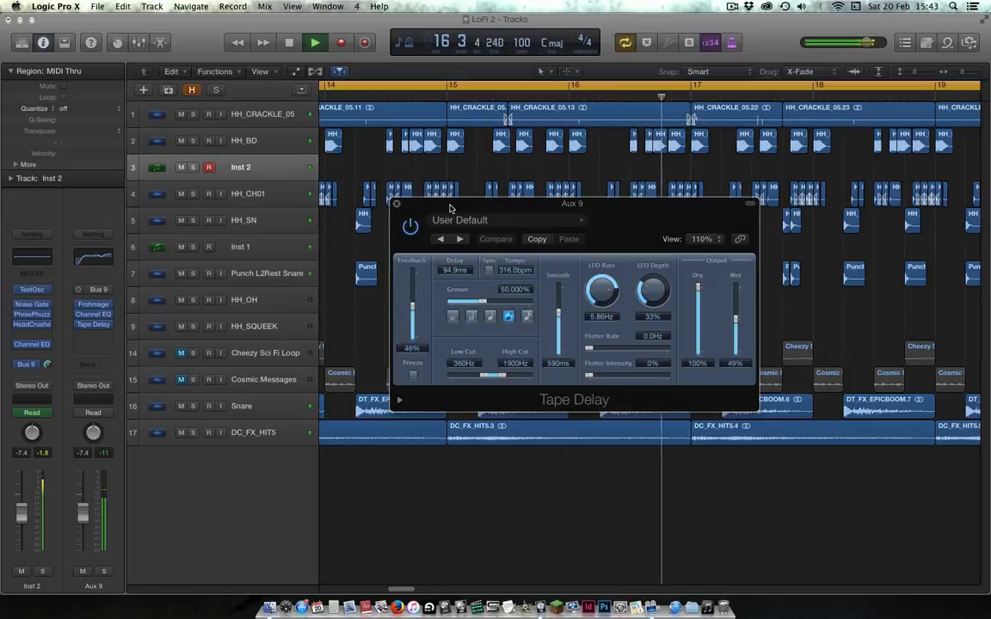
{"action": "key", "text": "space"}
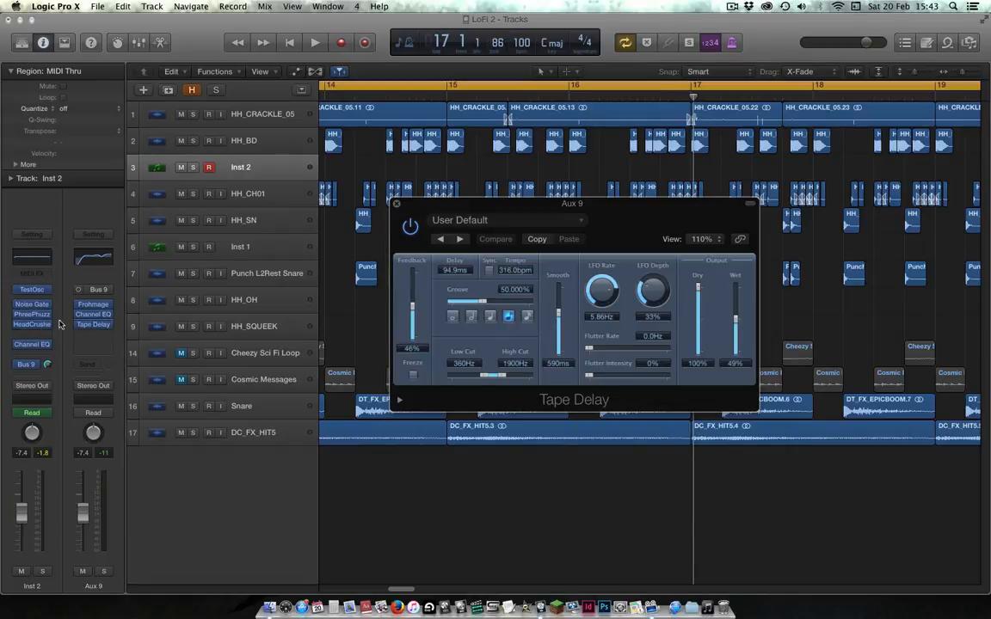
Solo Inst 2 and switch the Tape Delay's tempo sync on and back off.
{"action": "left_click", "coordinate": [45, 571]}
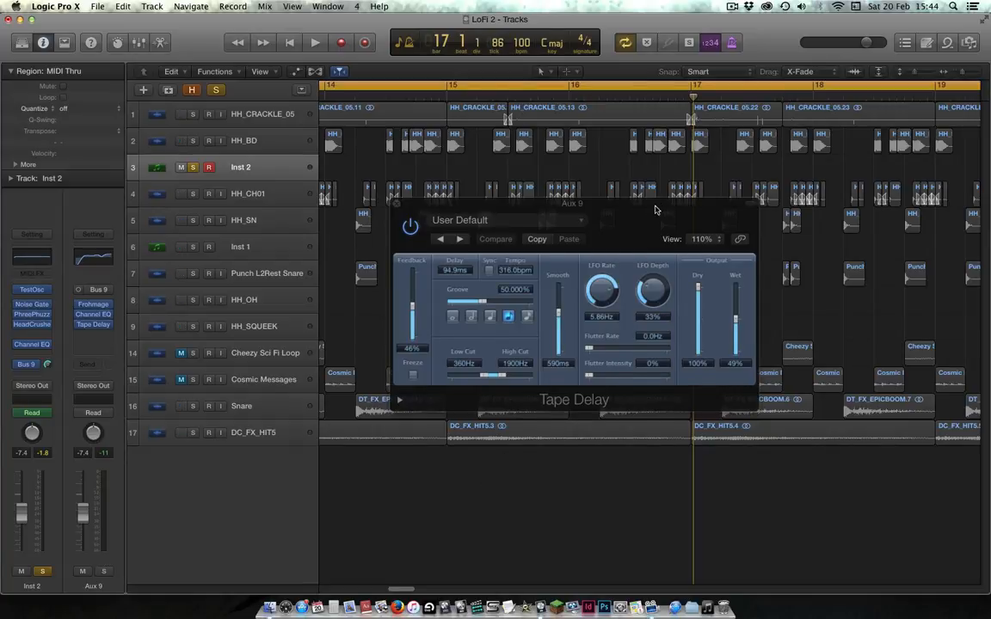
{"action": "left_click_drag", "start_coordinate": [654, 209], "coordinate": [599, 160]}
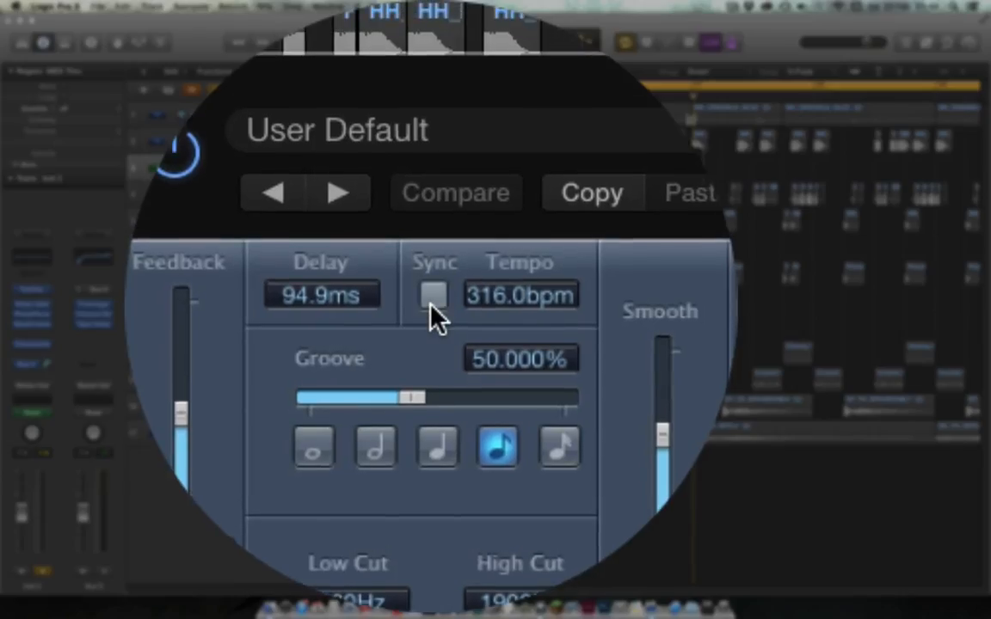
{"action": "left_click", "coordinate": [432, 299]}
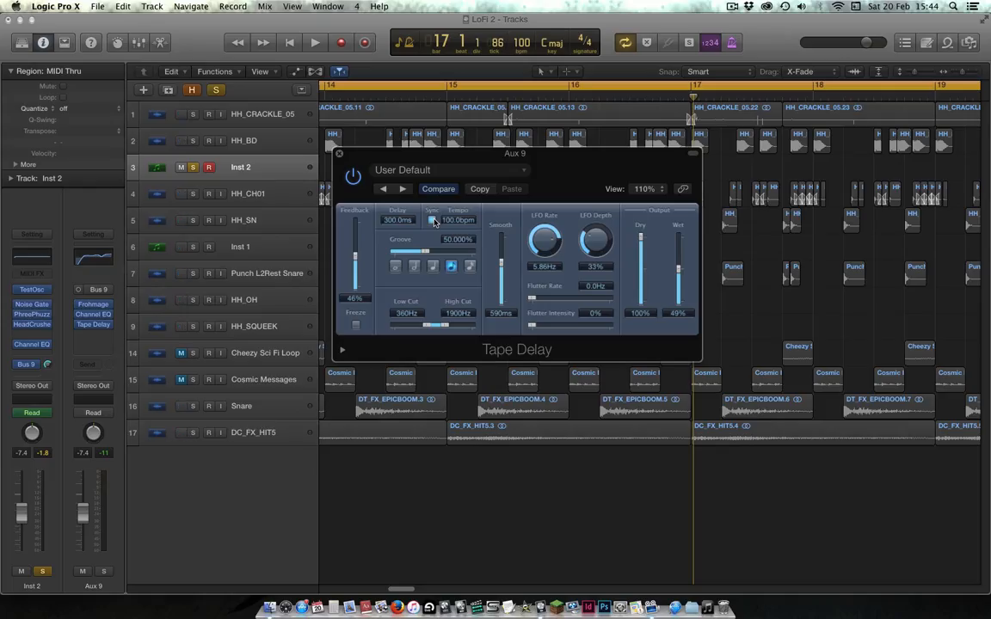
{"action": "left_click", "coordinate": [433, 220]}
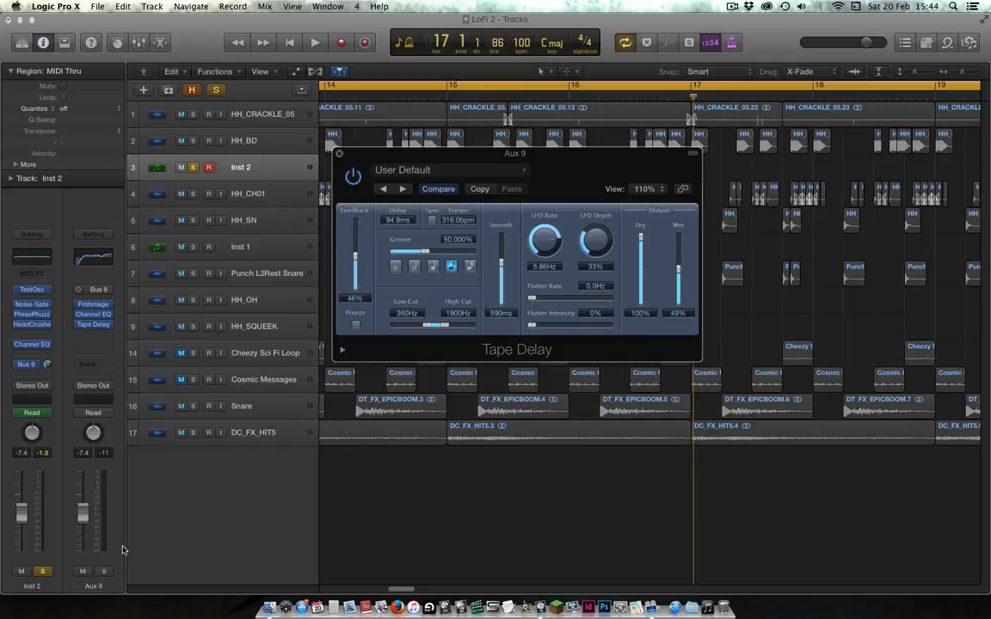
Solo Aux 9 and HH_BD alongside Inst 2 and play the loop.
{"action": "key", "text": "space"}
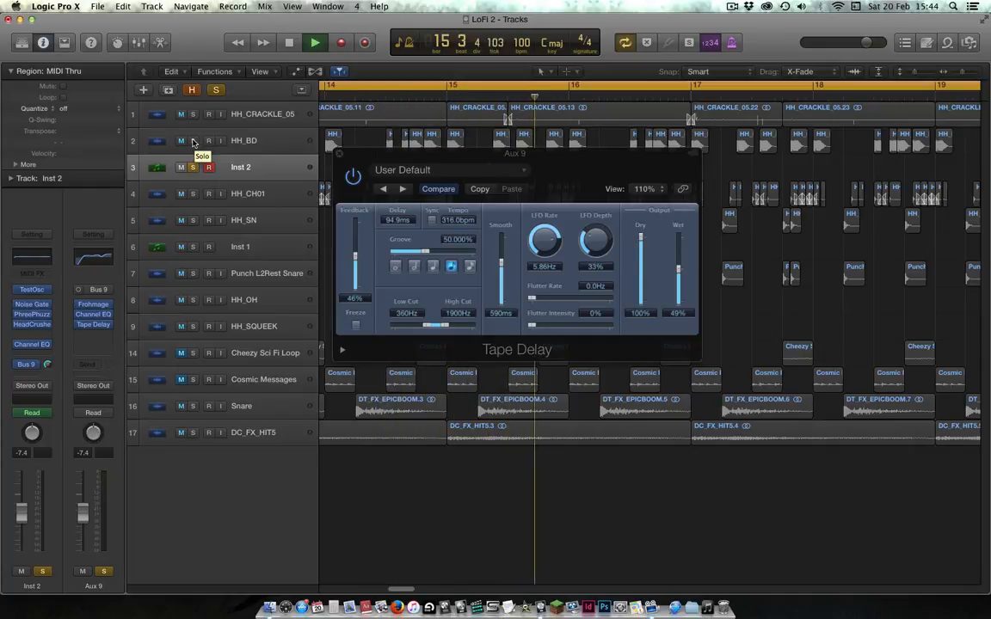
{"action": "left_click", "coordinate": [193, 141]}
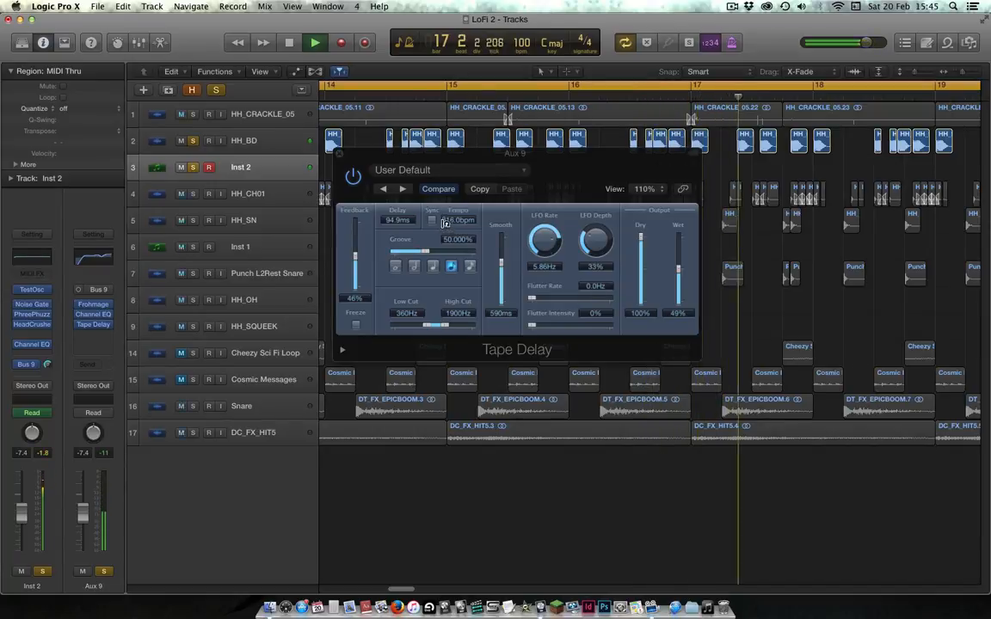
Sweep the Tape Delay's unsynced tempo through 999, 786 and 403 bpm during playback, ending with sync switched on.
{"action": "left_click_drag", "start_coordinate": [445, 223], "coordinate": [450, 207]}
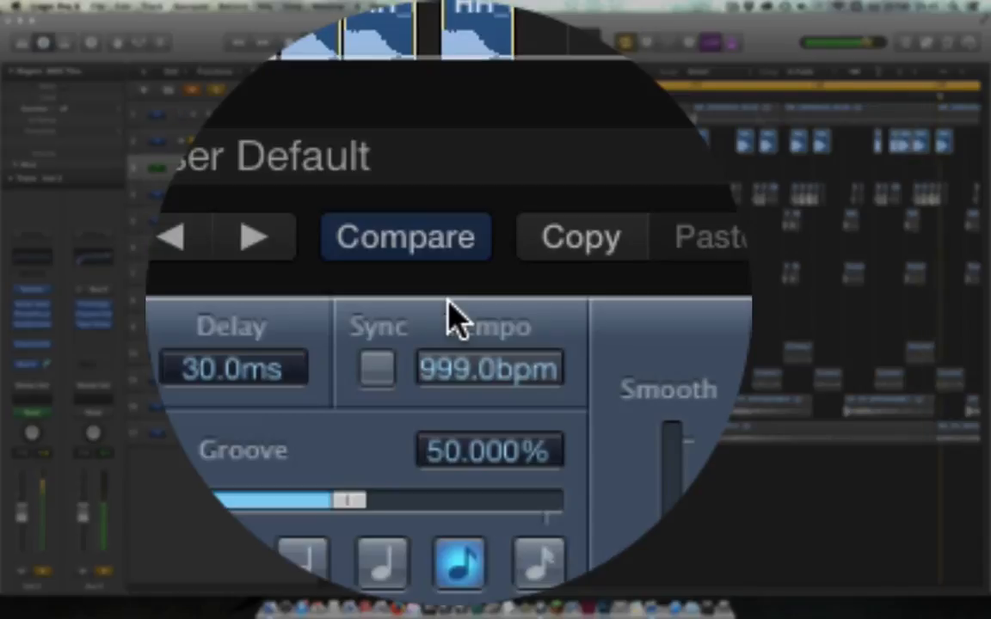
{"action": "left_click_drag", "start_coordinate": [454, 320], "coordinate": [455, 343]}
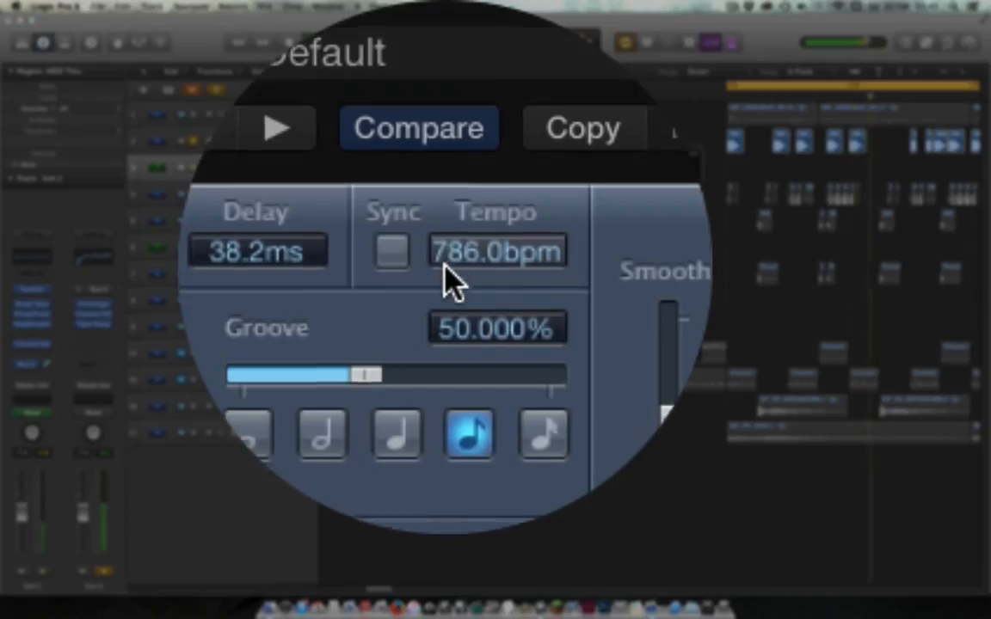
{"action": "left_click_drag", "start_coordinate": [446, 226], "coordinate": [445, 230]}
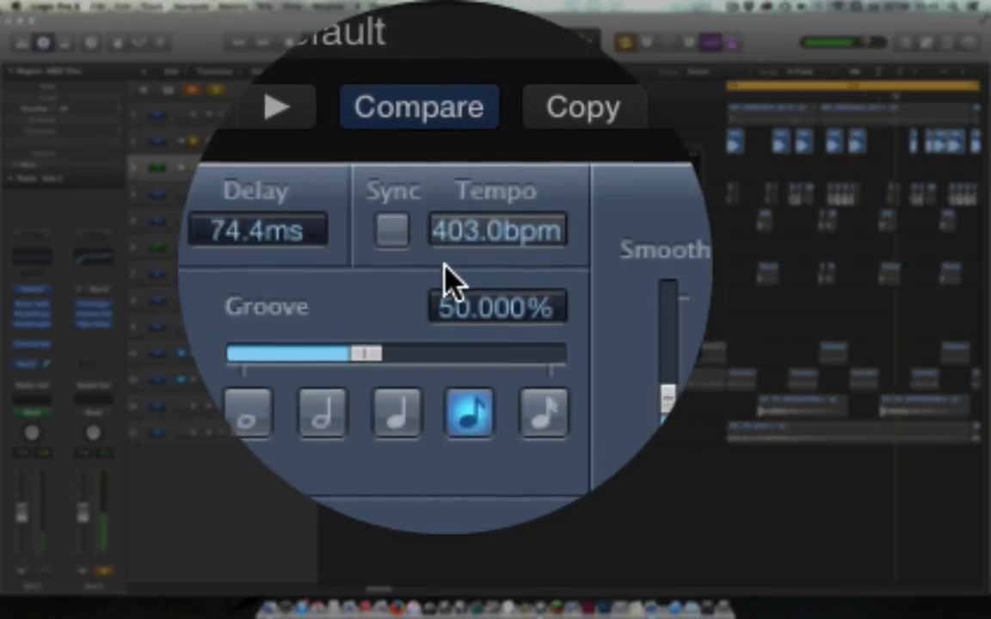
{"action": "mouse_move", "coordinate": [447, 279]}
{"action": "left_mouse_down"}
{"action": "mouse_move", "coordinate": [458, 282]}
{"action": "mouse_move", "coordinate": [442, 266]}
{"action": "left_mouse_up"}
{"action": "left_click", "coordinate": [393, 190]}
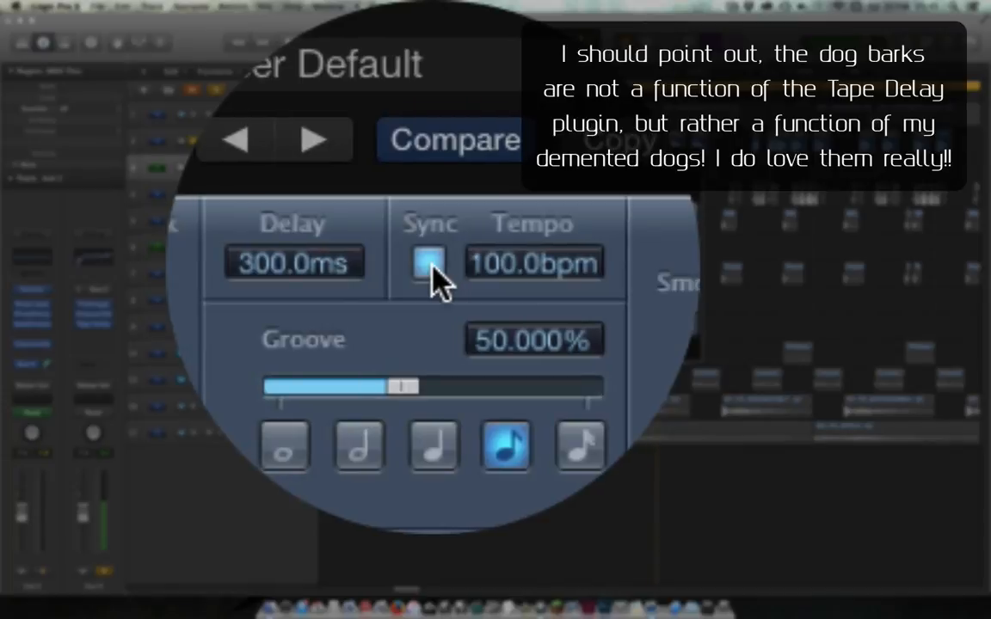
Turn off the Tape Delay's sync, raise its tempo to 740 bpm, and close the plug-in with playback stopped.
{"action": "left_click", "coordinate": [431, 267]}
{"action": "left_click_drag", "start_coordinate": [480, 265], "coordinate": [461, 211]}
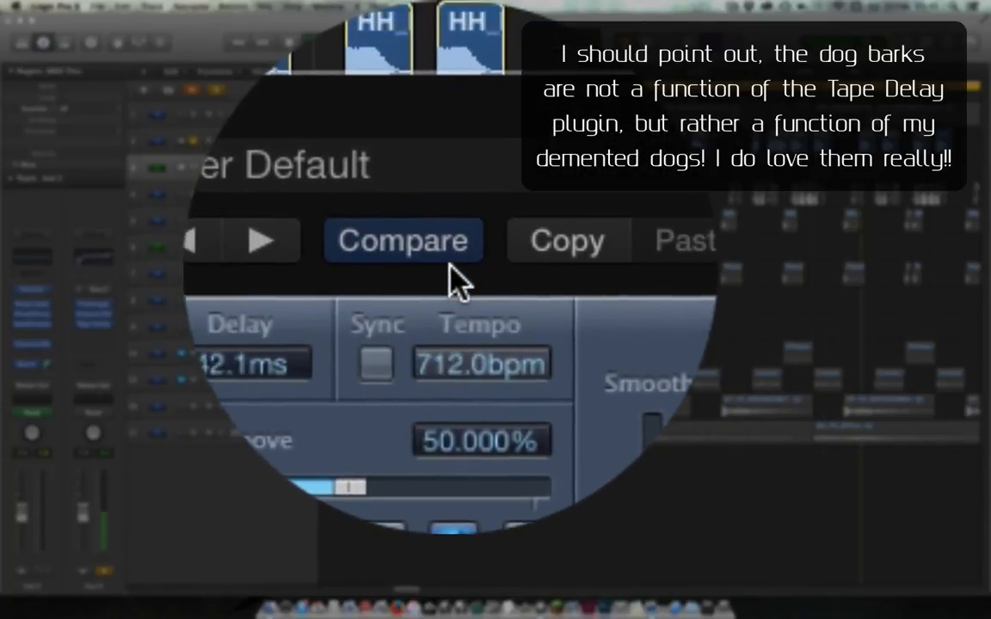
{"action": "mouse_move", "coordinate": [456, 279]}
{"action": "left_mouse_down"}
{"action": "mouse_move", "coordinate": [456, 270]}
{"action": "mouse_move", "coordinate": [456, 280]}
{"action": "left_mouse_up"}
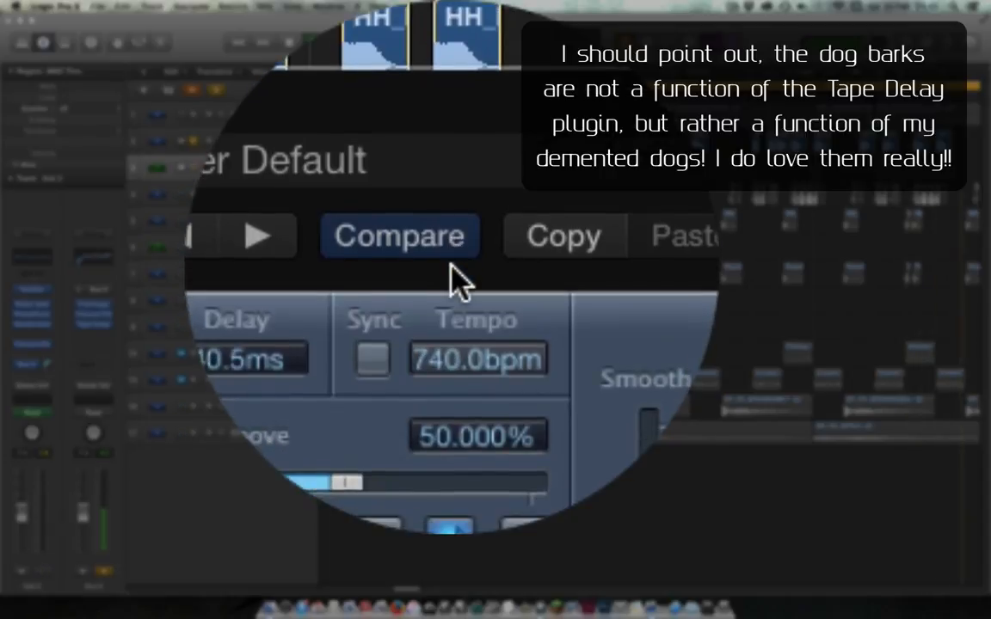
{"action": "key", "text": "space"}
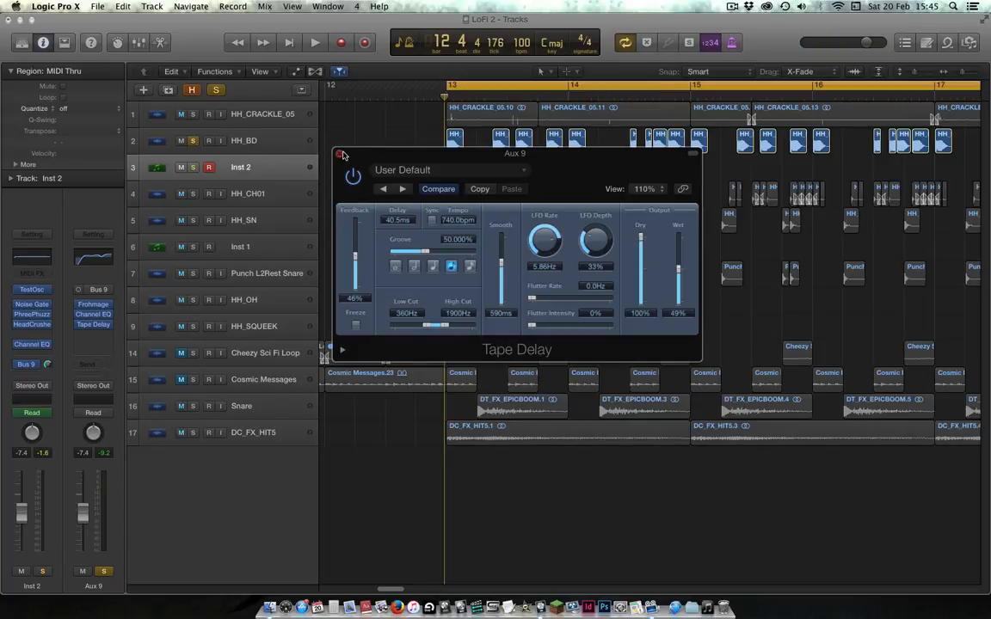
{"action": "left_click", "coordinate": [339, 155]}
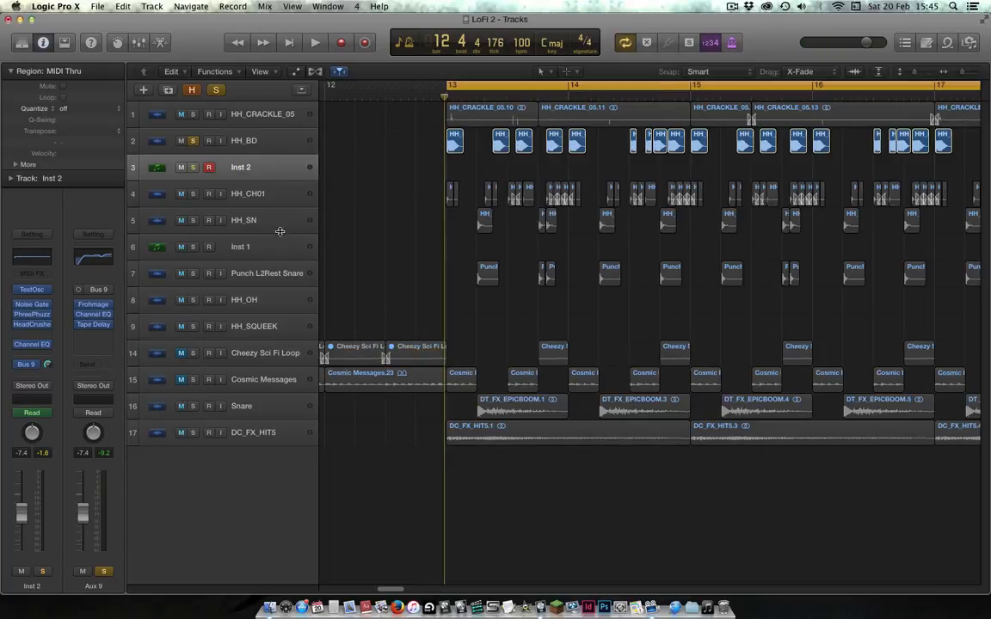
Clear the solo on Inst 2 and select the HH_BD track.
{"action": "left_click", "coordinate": [193, 168]}
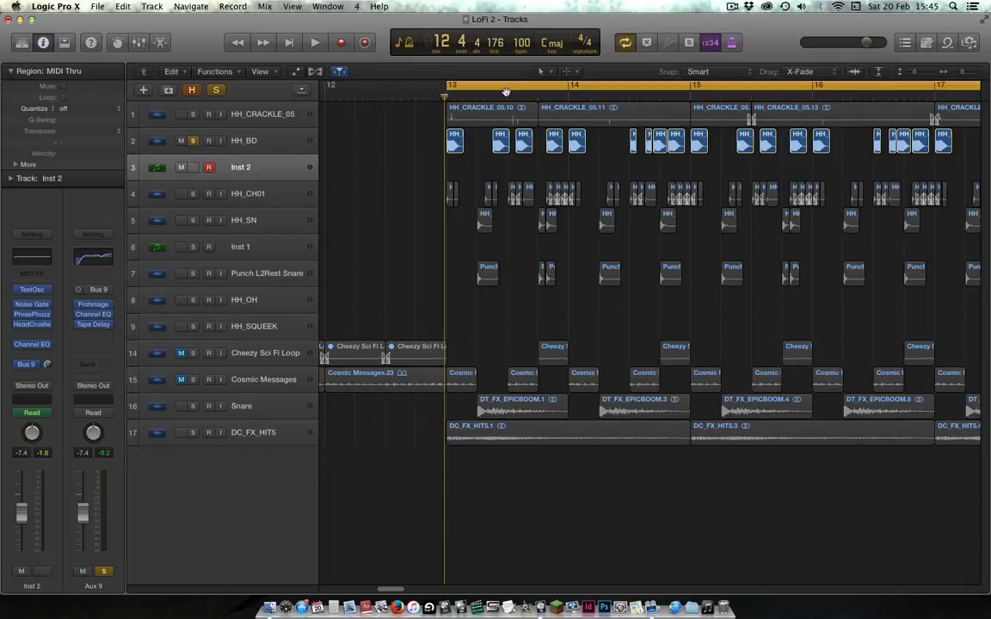
{"action": "left_click", "coordinate": [176, 150]}
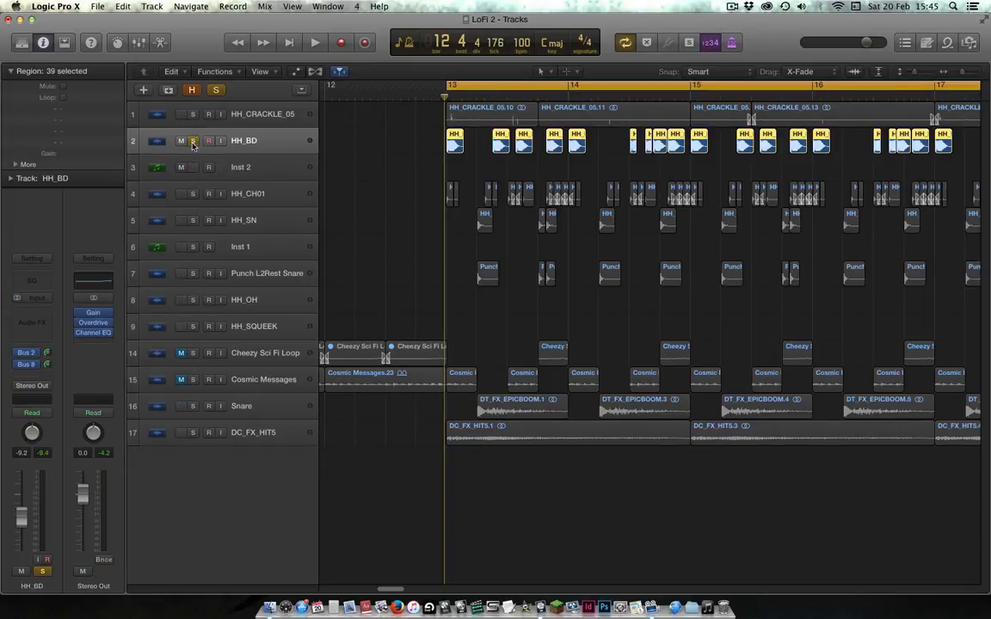
Take HH_BD out of solo and copy all track regions from bars 13 to 21 to bar 51.
{"action": "left_click", "coordinate": [193, 142]}
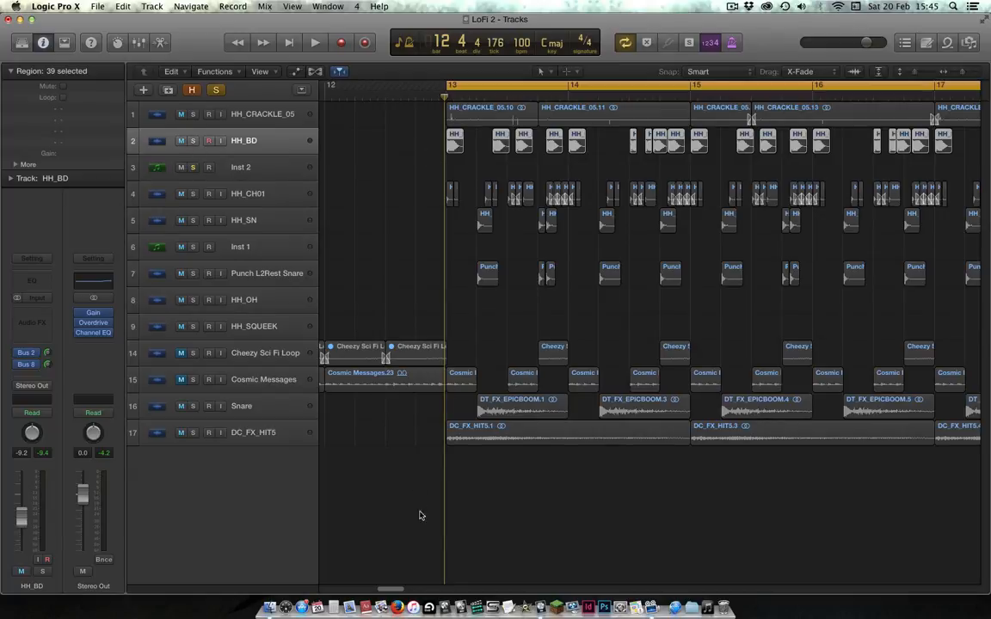
{"action": "left_click_drag", "start_coordinate": [398, 590], "coordinate": [403, 591]}
{"action": "left_click", "coordinate": [501, 553]}
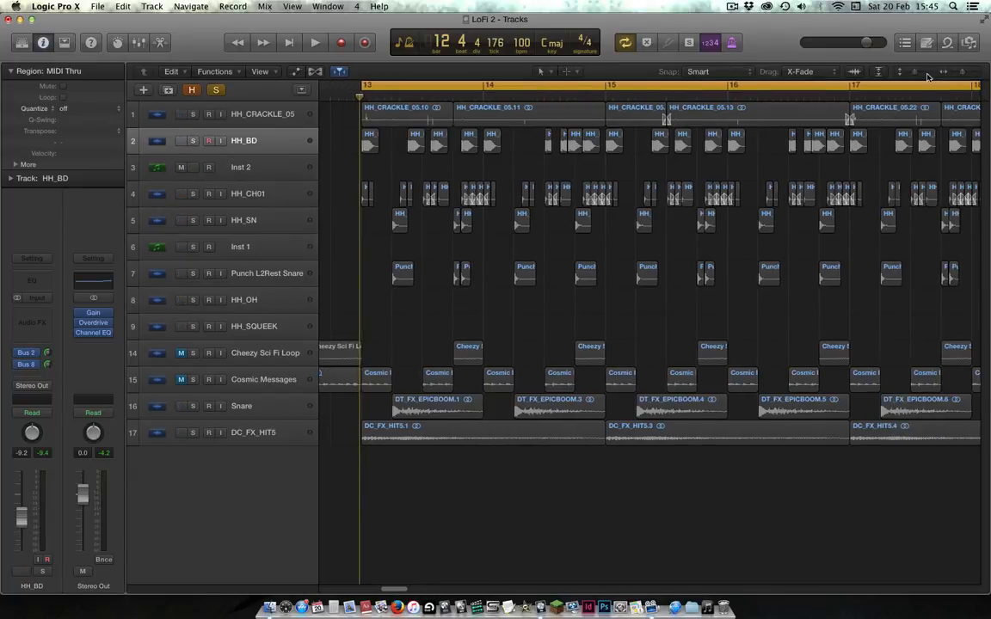
{"action": "left_click_drag", "start_coordinate": [963, 73], "coordinate": [959, 74]}
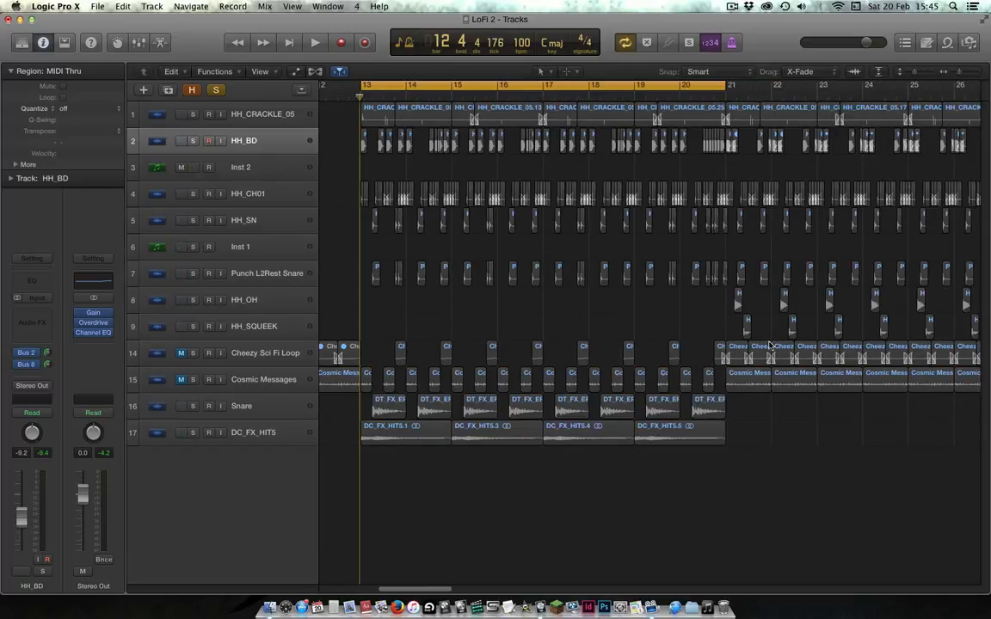
{"action": "left_click_drag", "start_coordinate": [725, 475], "coordinate": [980, 140]}
{"action": "key", "text": "alt"}
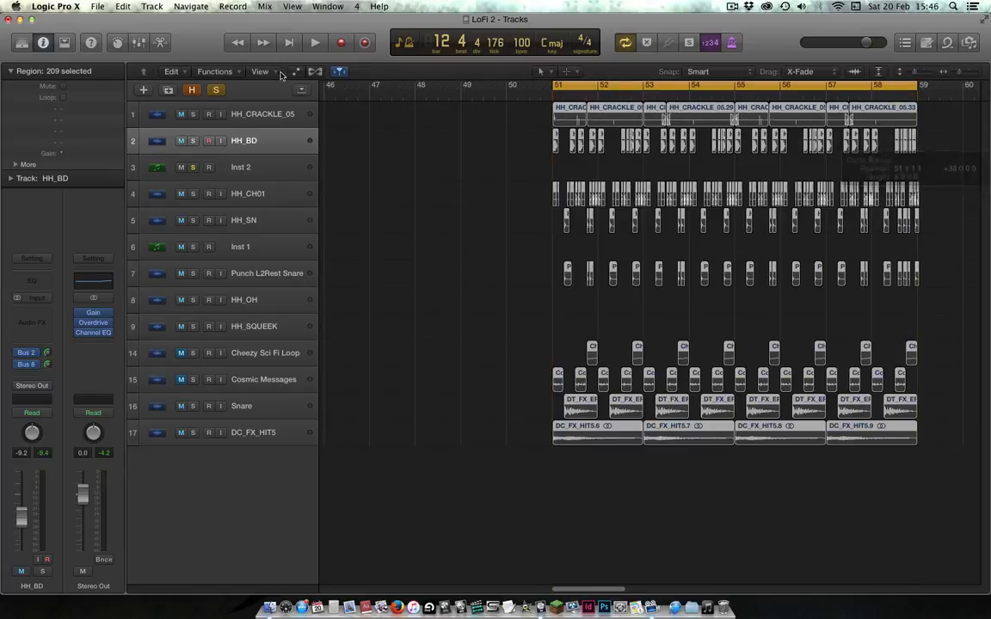
Clear all solos, play the copied section from bar 51, and deselect its regions.
{"action": "left_click", "coordinate": [216, 91]}
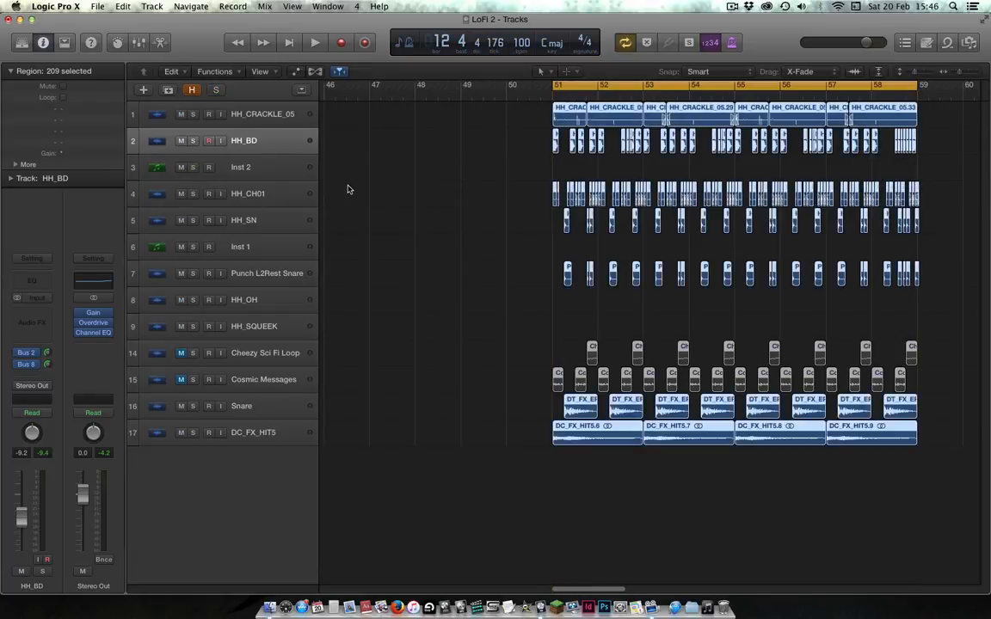
{"action": "key", "text": "space"}
{"action": "left_click", "coordinate": [465, 223]}
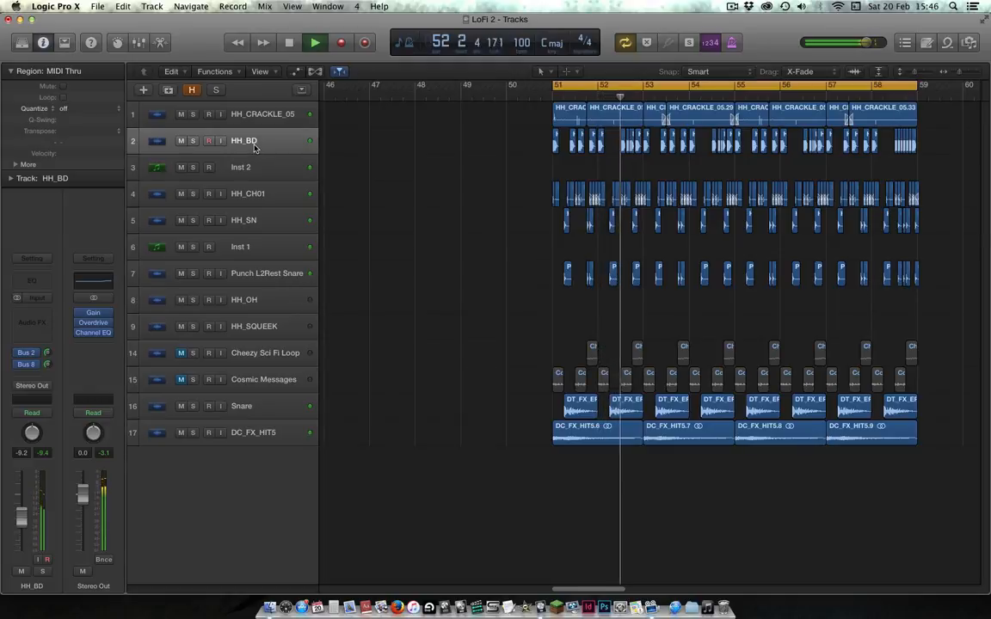
{"action": "key", "text": "space"}
Select the Inst 2 track and inspect its Test Oscillator plug-in, closing it again.
{"action": "left_click", "coordinate": [250, 177]}
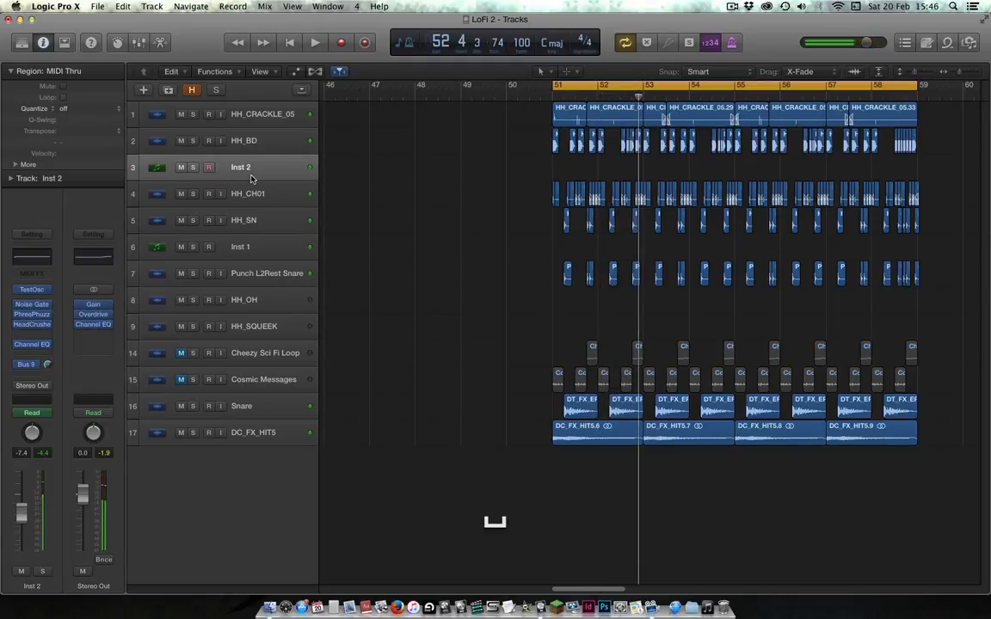
{"action": "left_click", "coordinate": [33, 293]}
{"action": "key", "text": "super+w"}
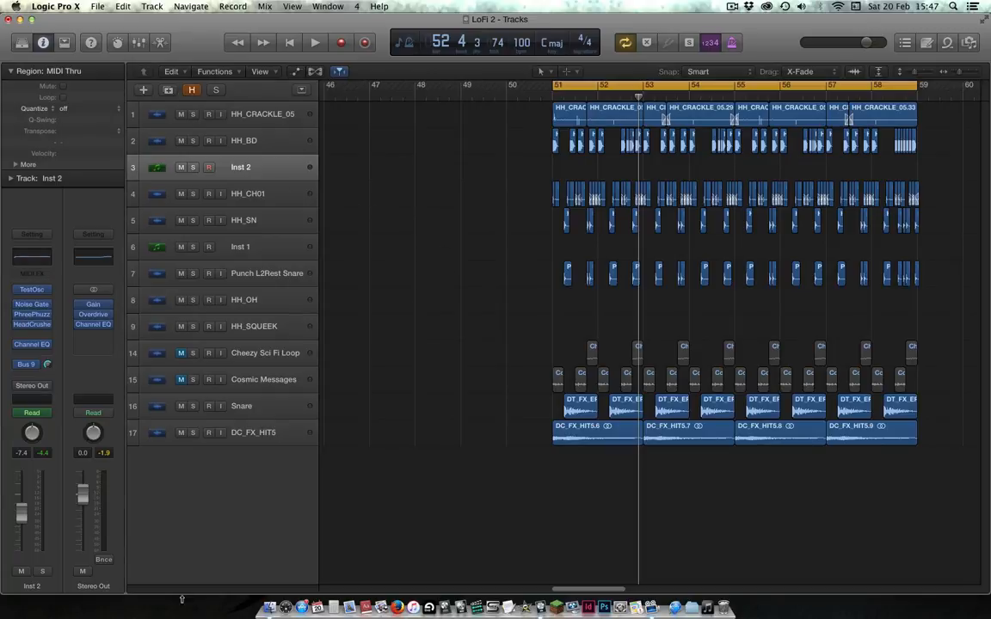
Switch Inst 2's automation mode to Touch and from there to Latch.
{"action": "mouse_move", "coordinate": [43, 290]}
{"action": "mouse_move", "coordinate": [47, 415]}
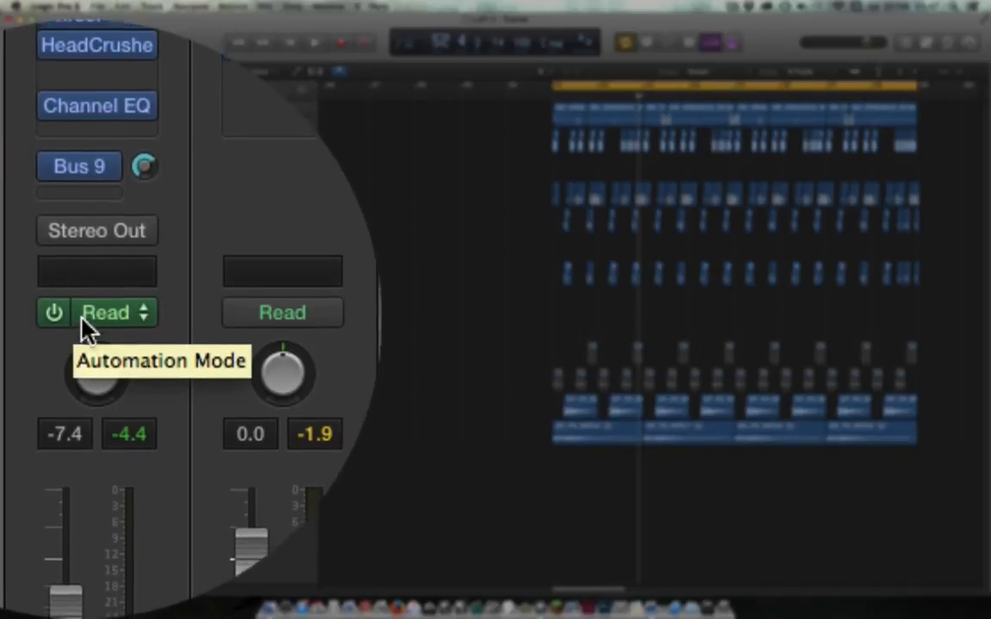
{"action": "left_click", "coordinate": [145, 320]}
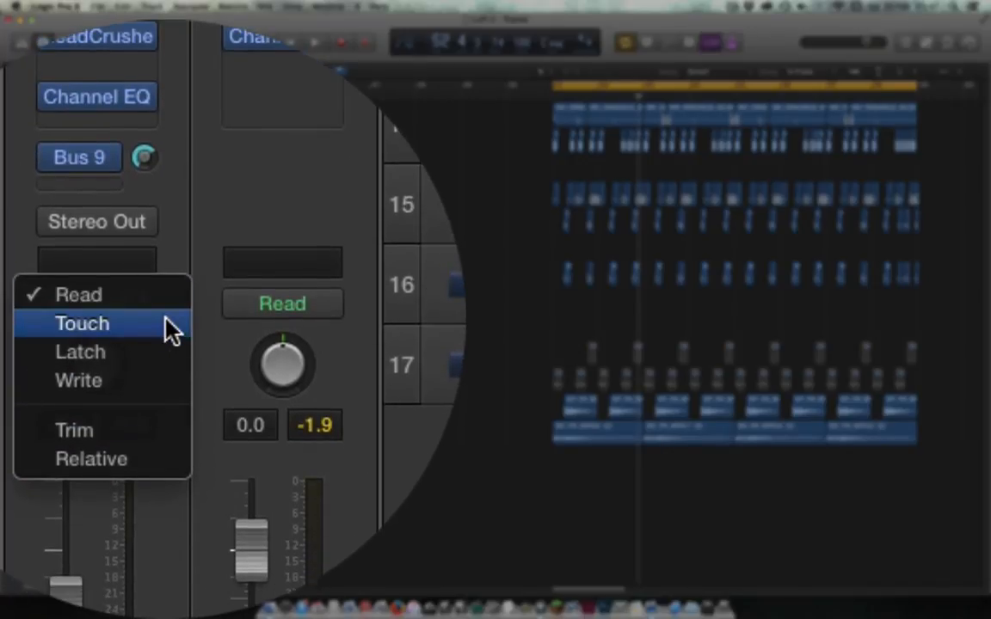
{"action": "left_click", "coordinate": [166, 324]}
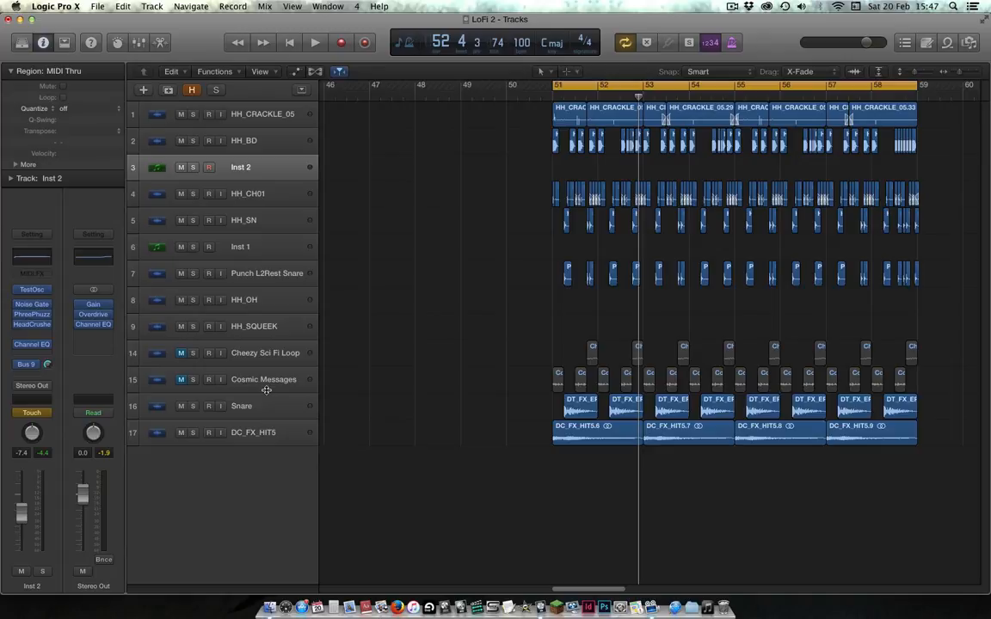
{"action": "left_click", "coordinate": [32, 412]}
{"action": "left_click", "coordinate": [151, 334]}
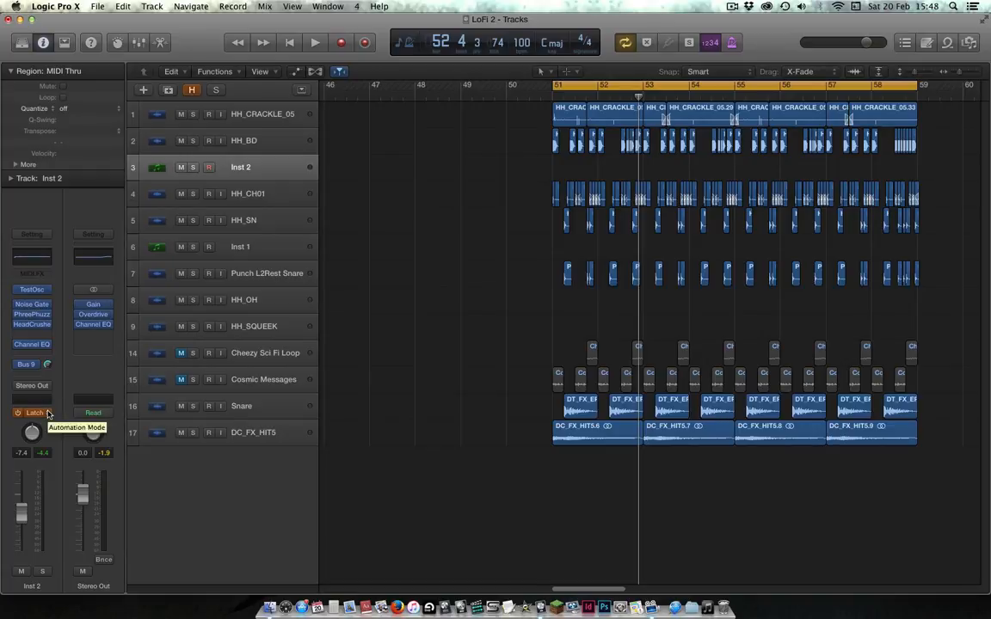
{"action": "left_click", "coordinate": [48, 414]}
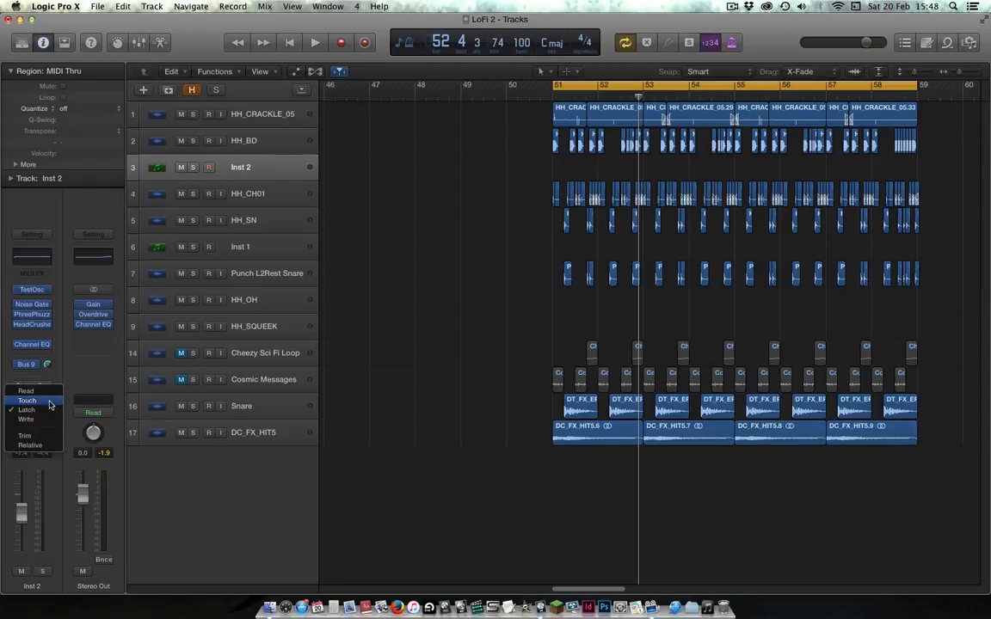
{"action": "left_click", "coordinate": [49, 410]}
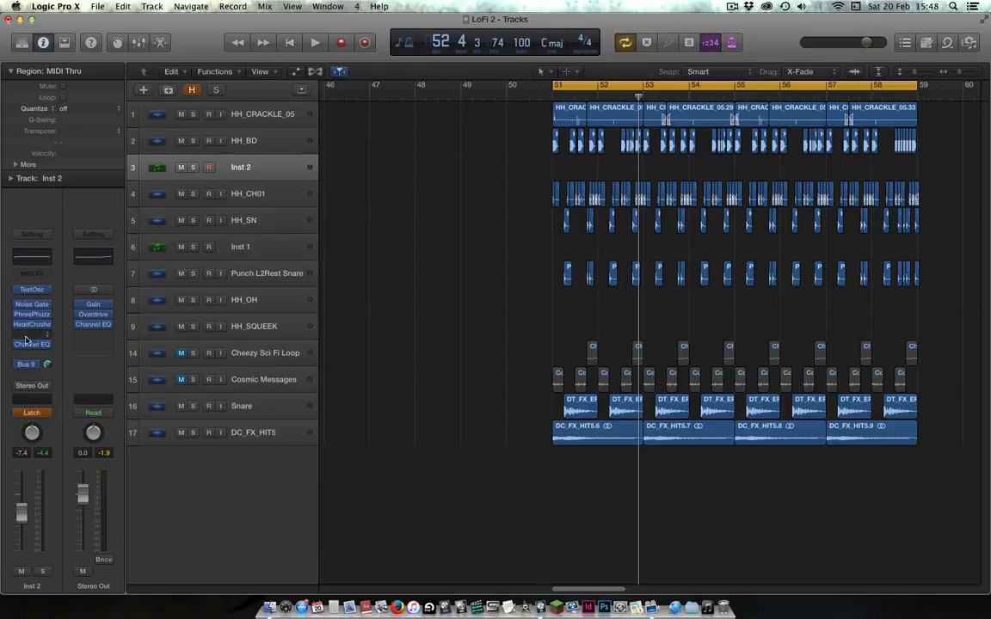
Open Inst 2's Test Oscillator and lower its frequency to 32 Hz during Latch-mode playback, stopping playback and repositioning the plug-in window.
{"action": "left_click", "coordinate": [35, 294]}
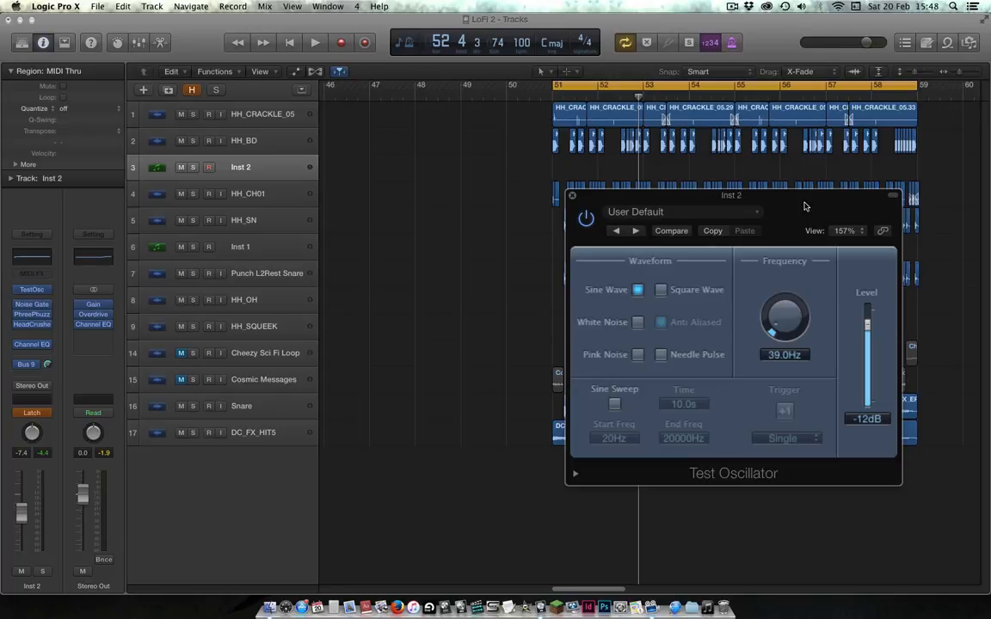
{"action": "left_click_drag", "start_coordinate": [715, 200], "coordinate": [474, 194]}
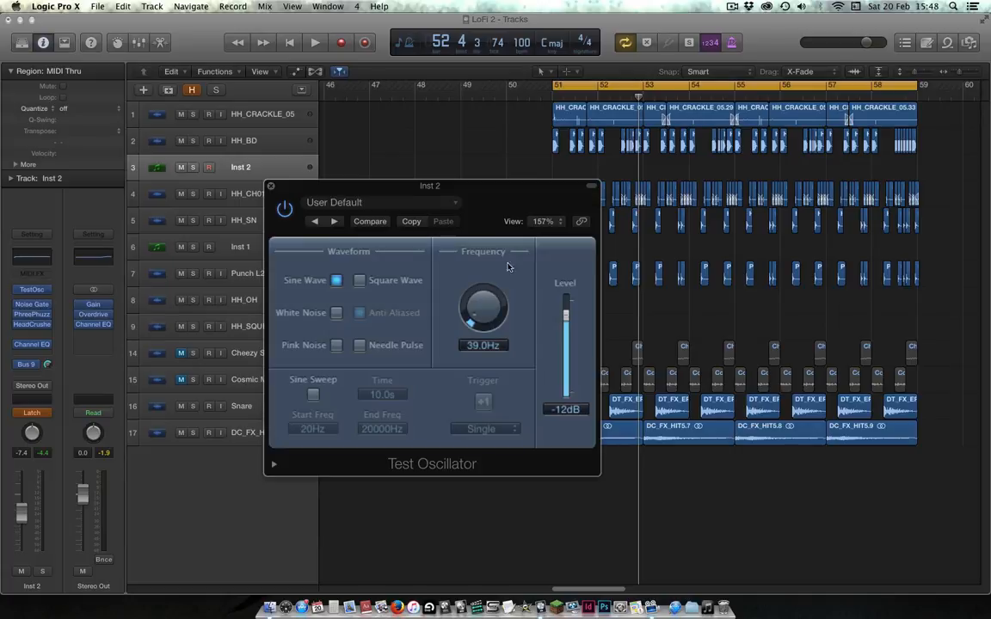
{"action": "left_click_drag", "start_coordinate": [489, 214], "coordinate": [556, 289]}
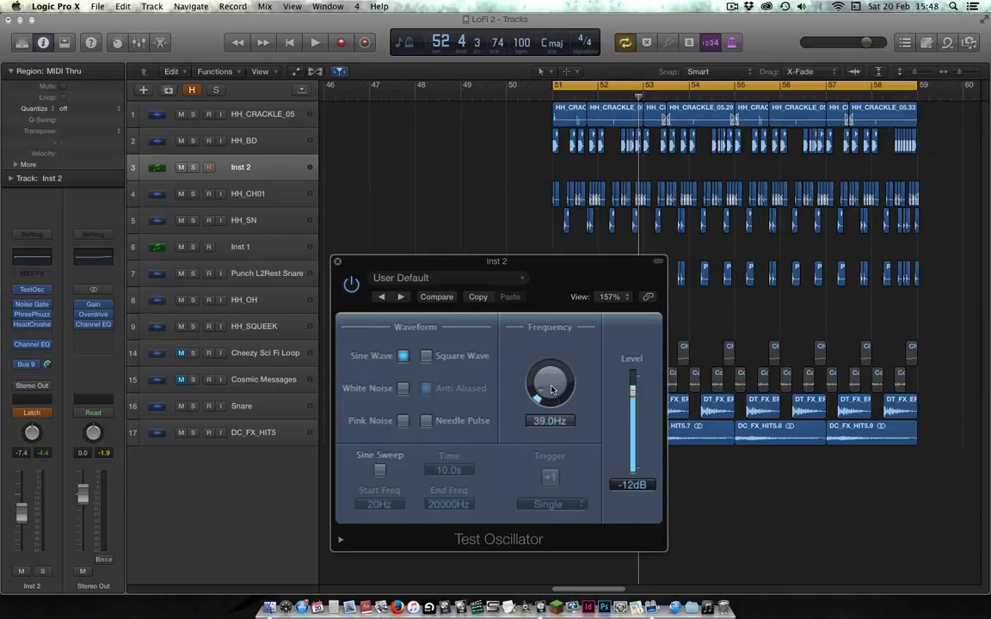
{"action": "key", "text": "space"}
{"action": "mouse_move", "coordinate": [551, 389]}
{"action": "left_mouse_down"}
{"action": "mouse_move", "coordinate": [552, 364]}
{"action": "mouse_move", "coordinate": [564, 380]}
{"action": "mouse_move", "coordinate": [560, 360]}
{"action": "mouse_move", "coordinate": [559, 398]}
{"action": "left_mouse_up"}
{"action": "key", "text": "space"}
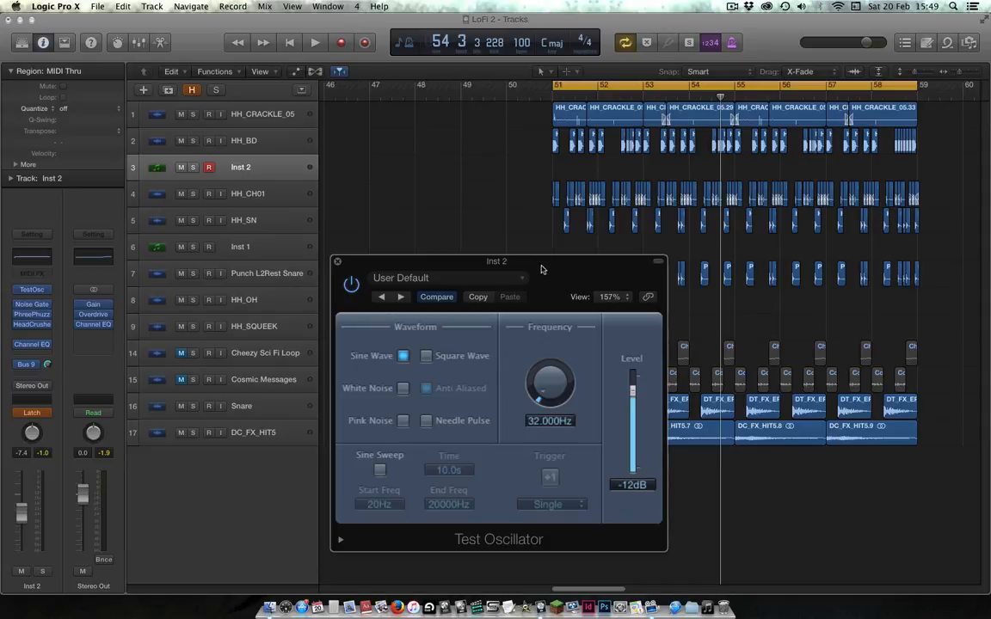
{"action": "left_click_drag", "start_coordinate": [556, 277], "coordinate": [564, 230]}
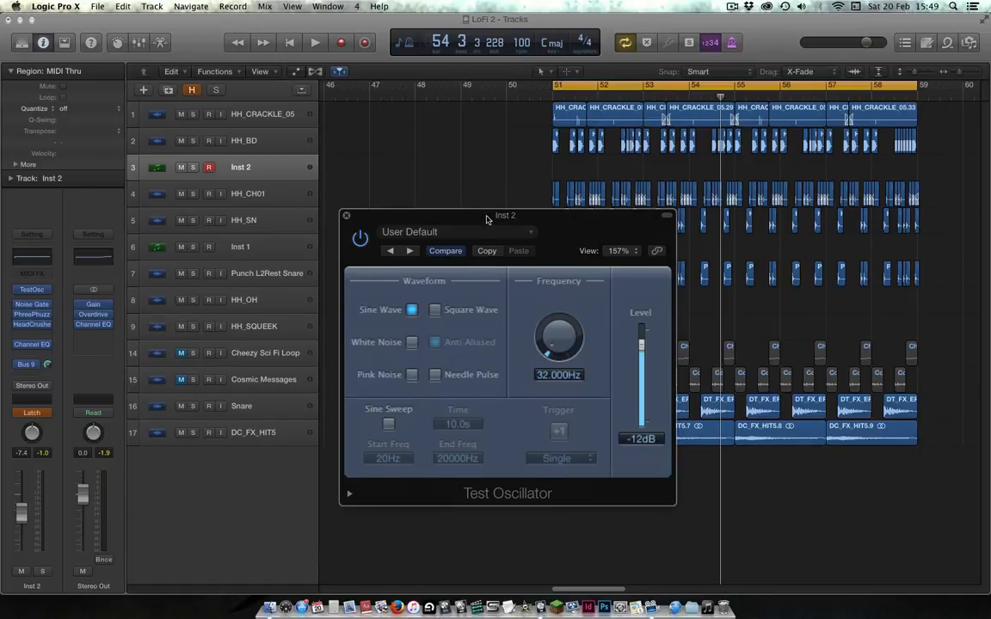
{"action": "left_click_drag", "start_coordinate": [487, 221], "coordinate": [477, 205]}
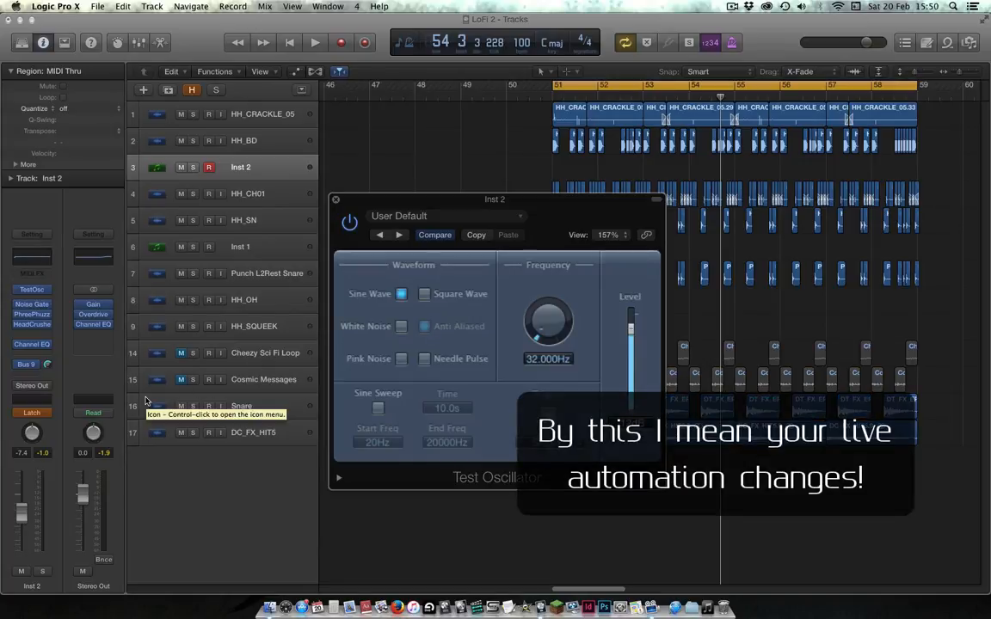
Return Inst 2's automation mode to Read, close the Test Oscillator, and play back the cycled section.
{"action": "left_click", "coordinate": [35, 413]}
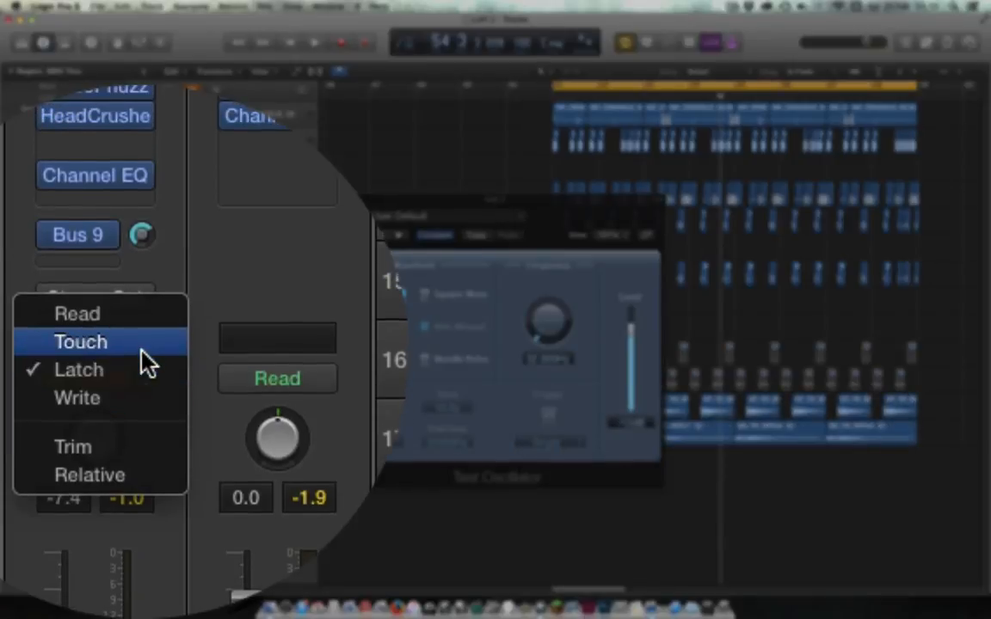
{"action": "left_click", "coordinate": [142, 348]}
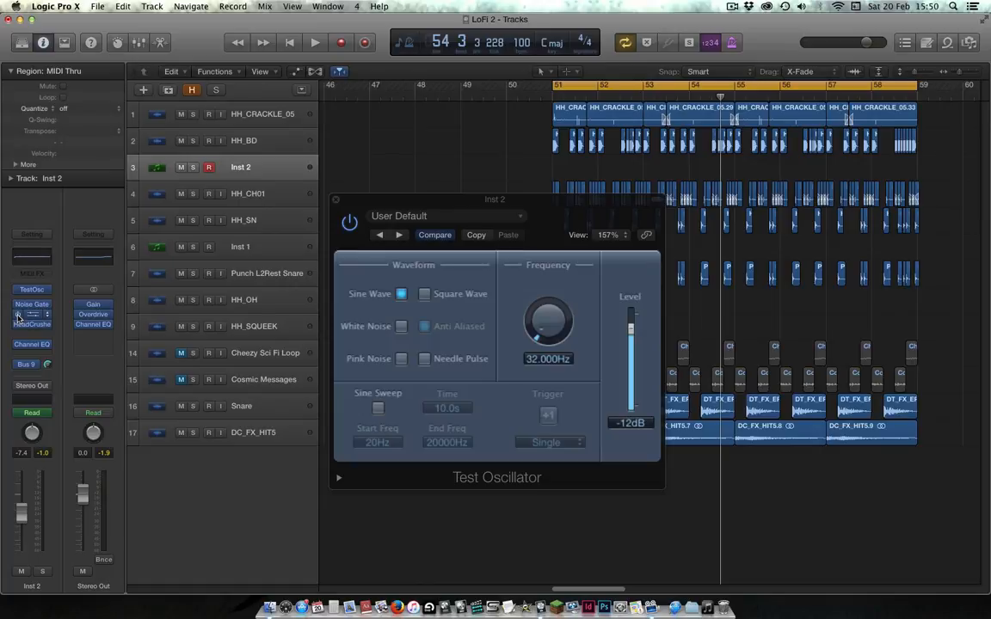
{"action": "left_click", "coordinate": [337, 199]}
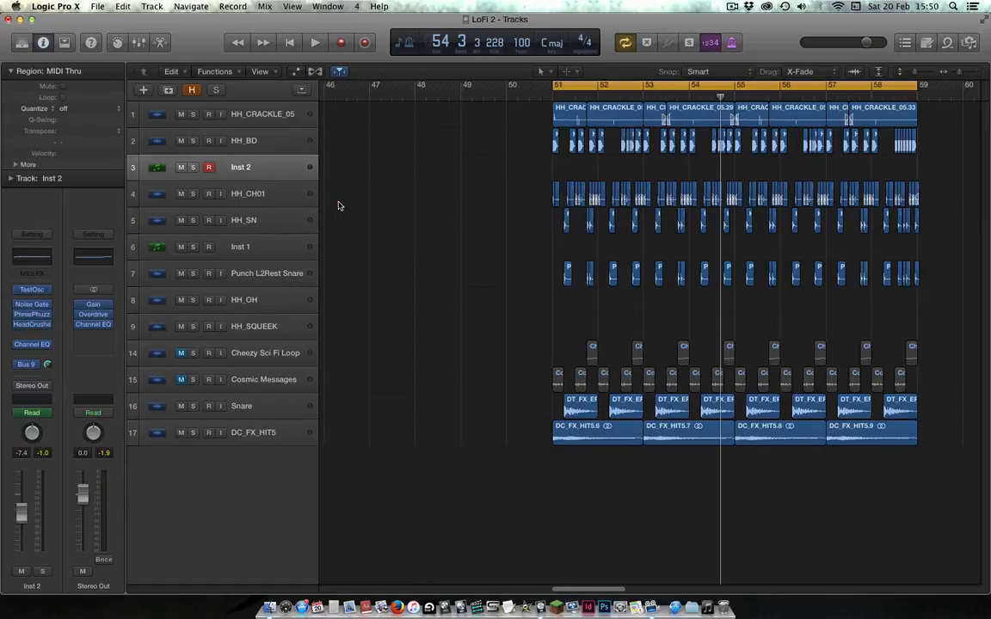
{"action": "key", "text": "space"}
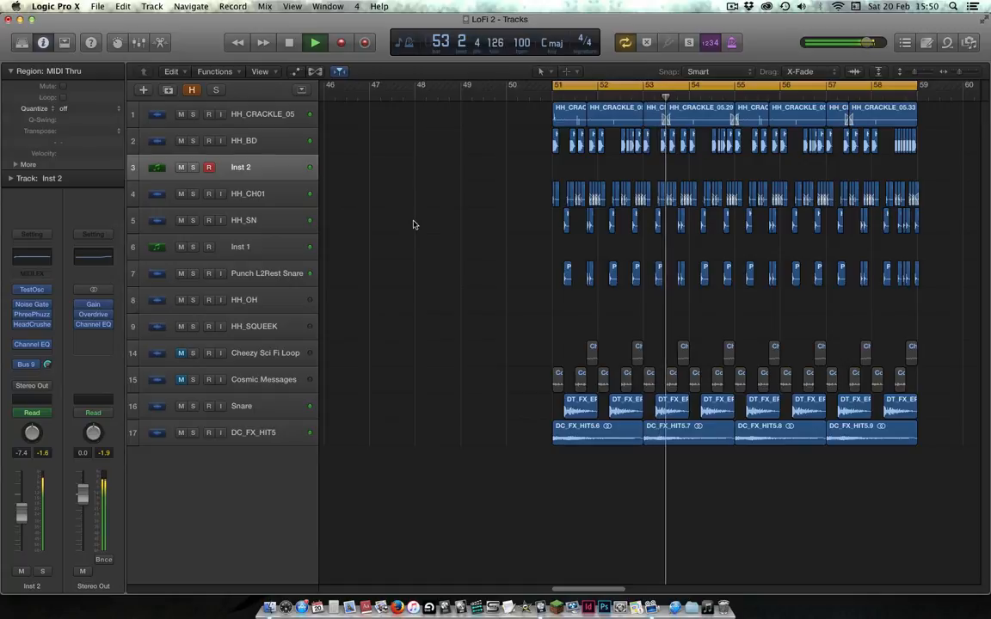
{"action": "key", "text": "space"}
Loop the second half of bar 52 with HH_BD and Inst 2 soloed, clear the solos during playback, and stop.
{"action": "left_click_drag", "start_coordinate": [624, 86], "coordinate": [642, 86]}
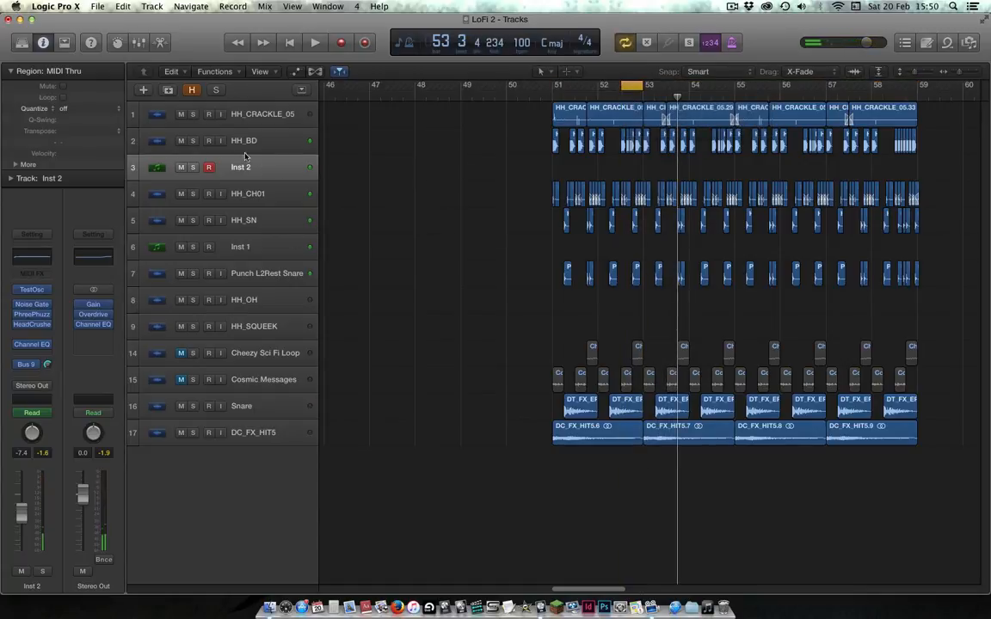
{"action": "left_click", "coordinate": [220, 140]}
{"action": "left_click", "coordinate": [192, 141]}
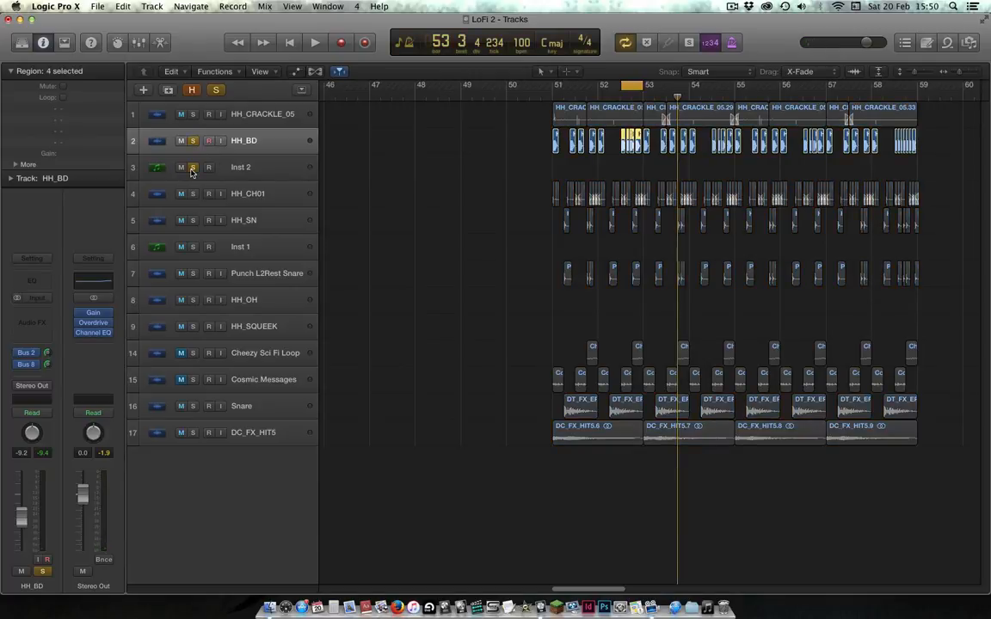
{"action": "left_click", "coordinate": [193, 167]}
{"action": "key", "text": "space"}
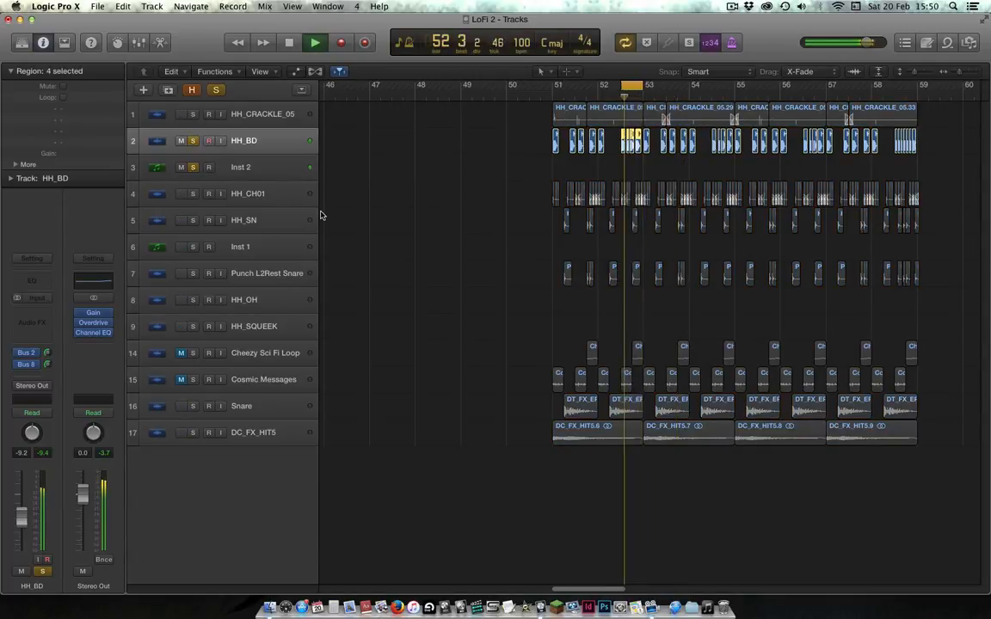
{"action": "left_click", "coordinate": [216, 89]}
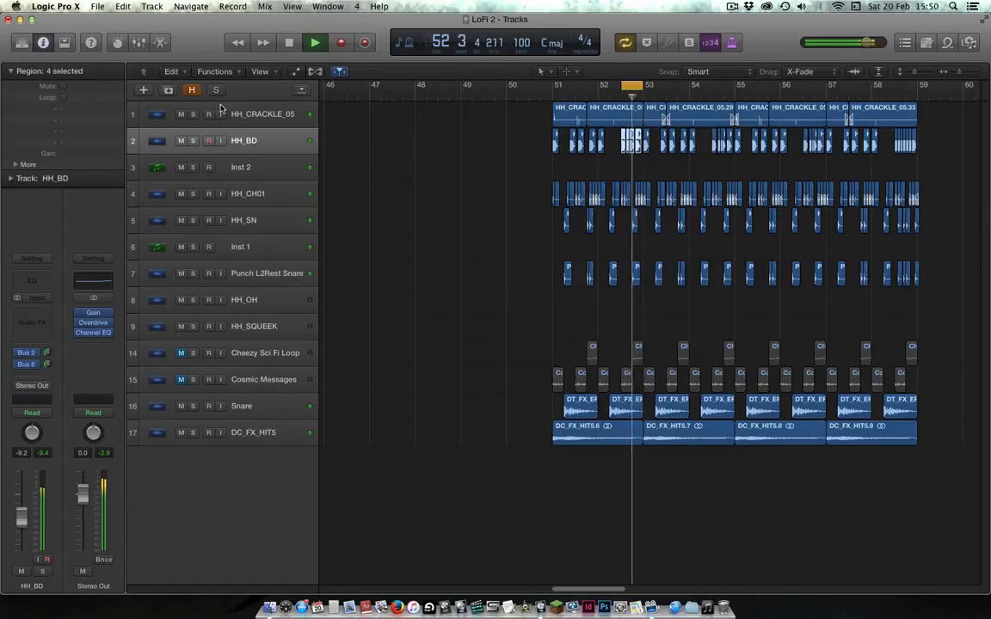
{"action": "key", "text": "space"}
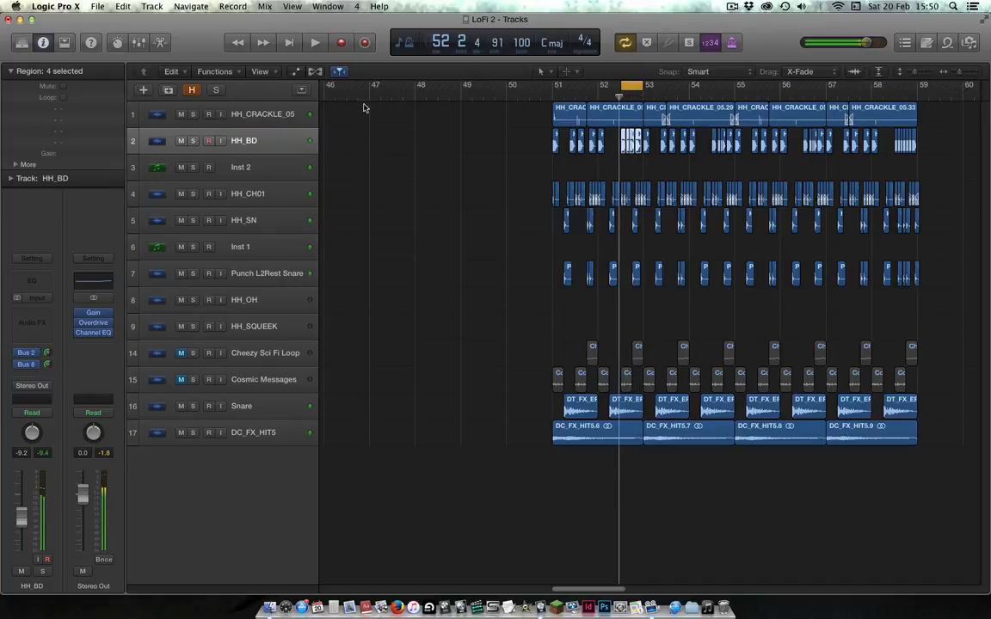
Move the cycle range to the second half of bar 54 and on to that of bar 56, auditioning each, and deselect the regions.
{"action": "left_click_drag", "start_coordinate": [633, 84], "coordinate": [728, 86]}
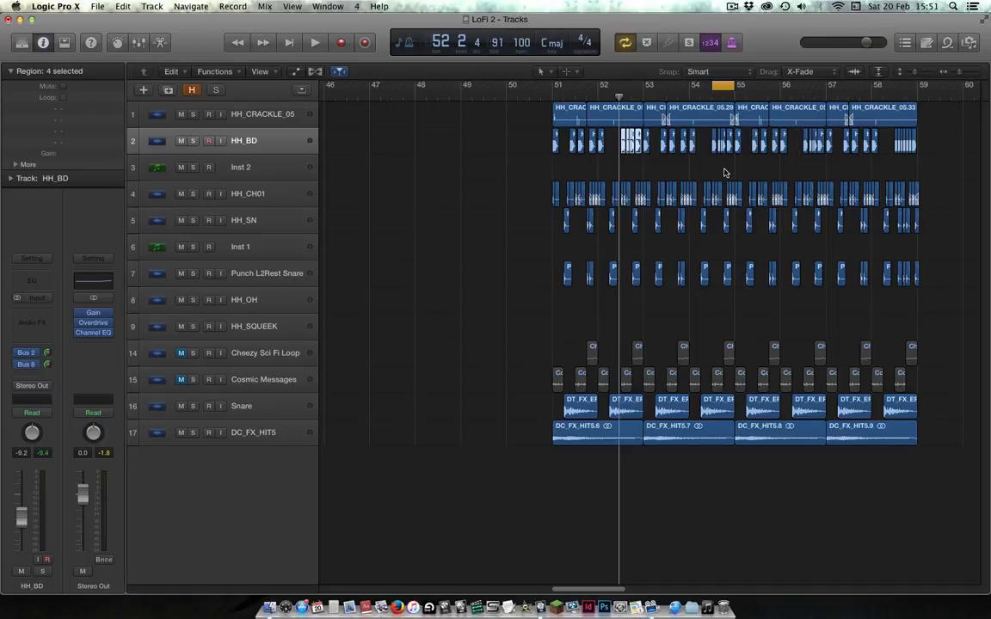
{"action": "key", "text": "space"}
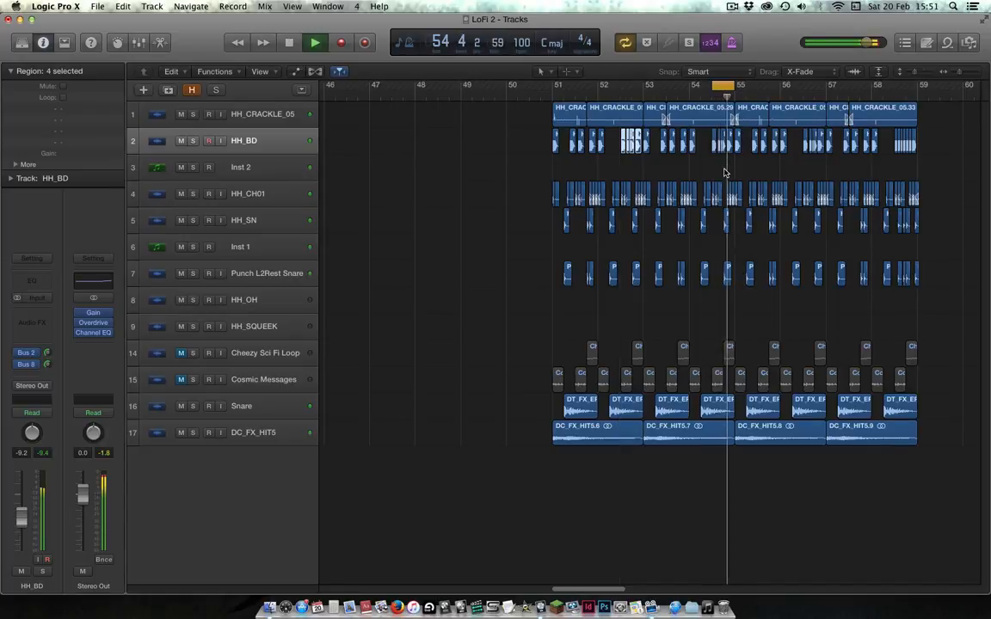
{"action": "left_click_drag", "start_coordinate": [725, 87], "coordinate": [809, 98]}
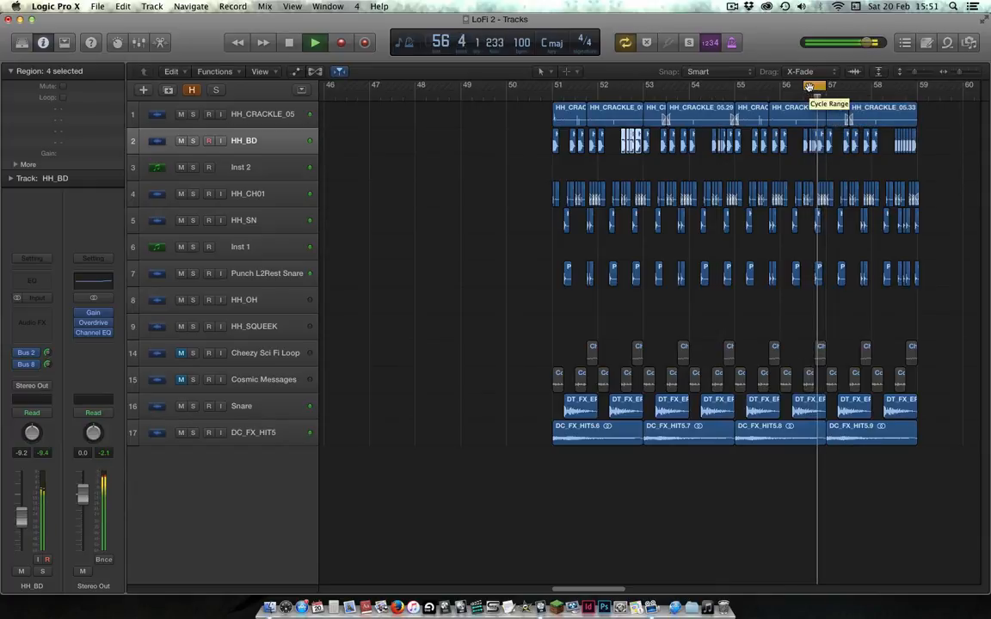
{"action": "key", "text": "space"}
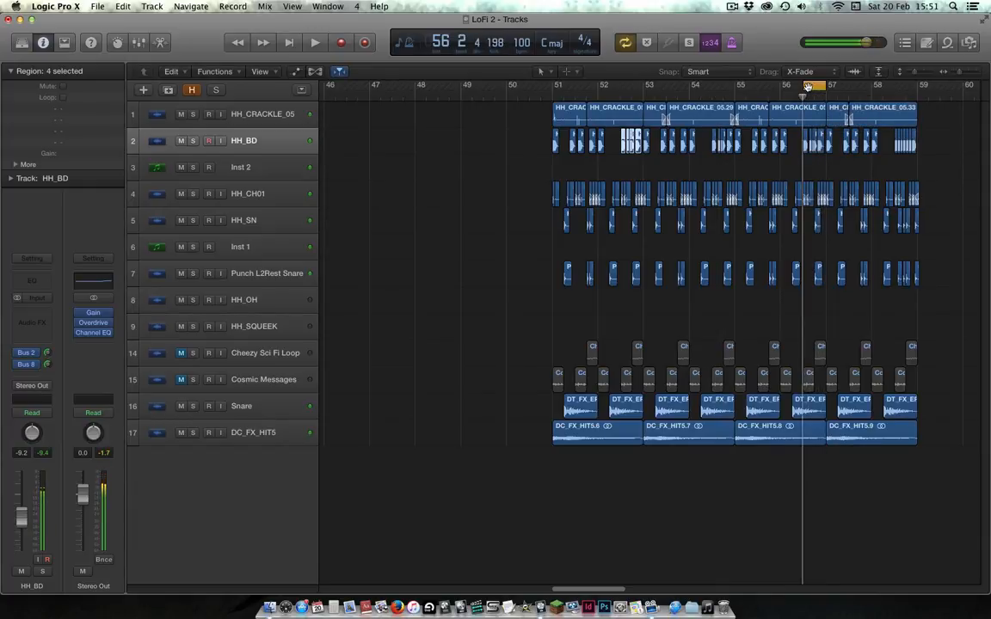
{"action": "left_click", "coordinate": [512, 195]}
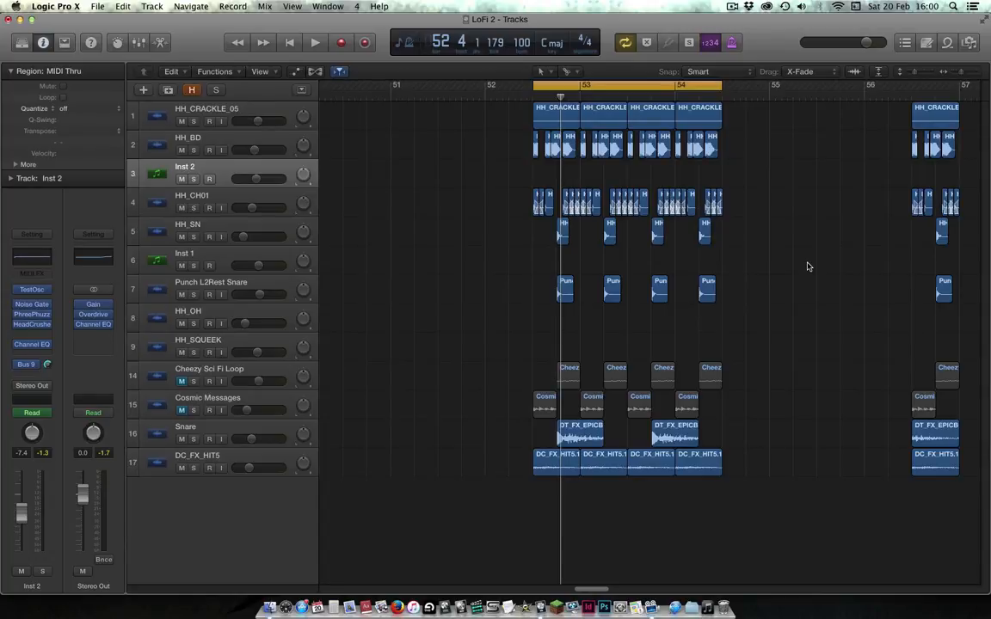
Play the rearranged loop spanning 52.3 to 54.3 and stop playback.
{"action": "left_click", "coordinate": [927, 73]}
{"action": "left_click", "coordinate": [973, 74]}
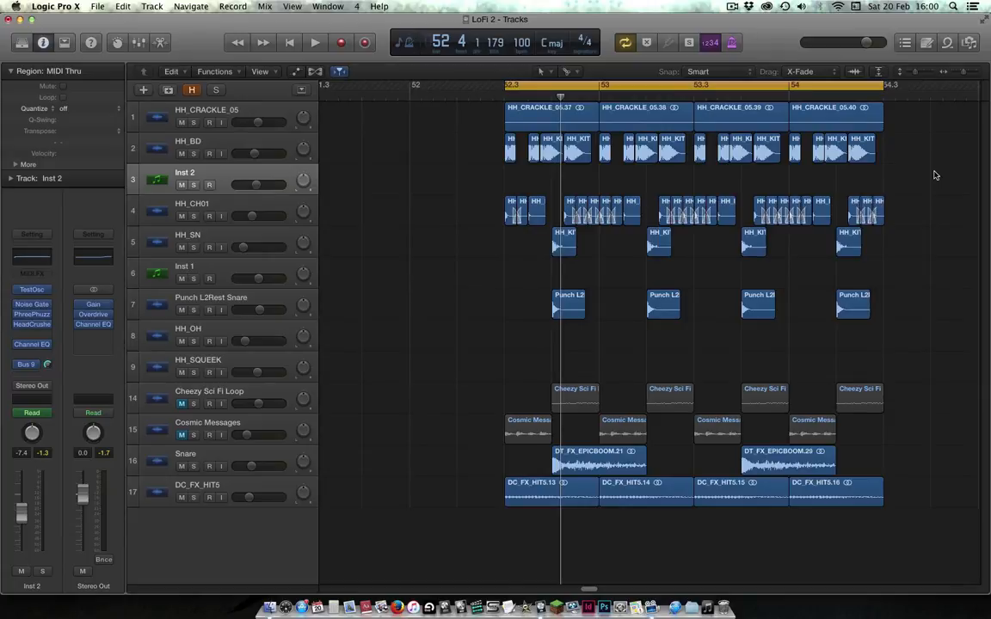
{"action": "key", "text": "space"}
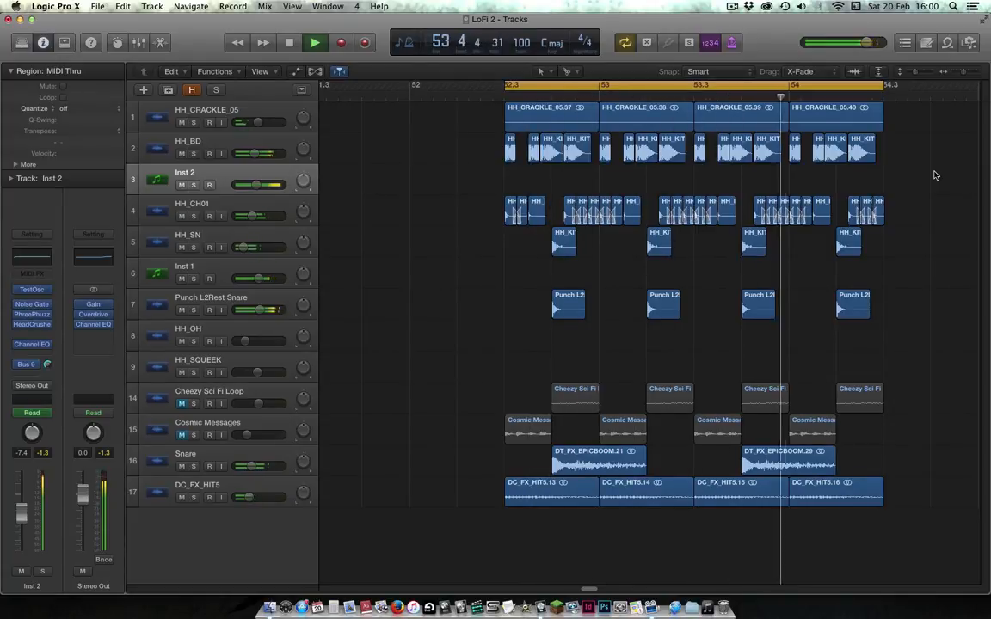
{"action": "key", "text": "space"}
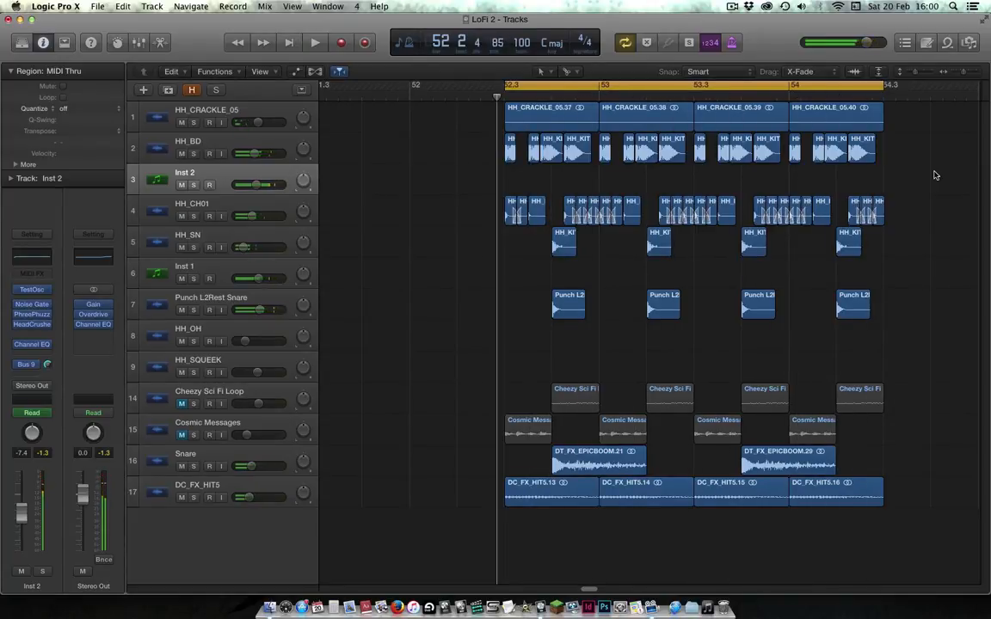